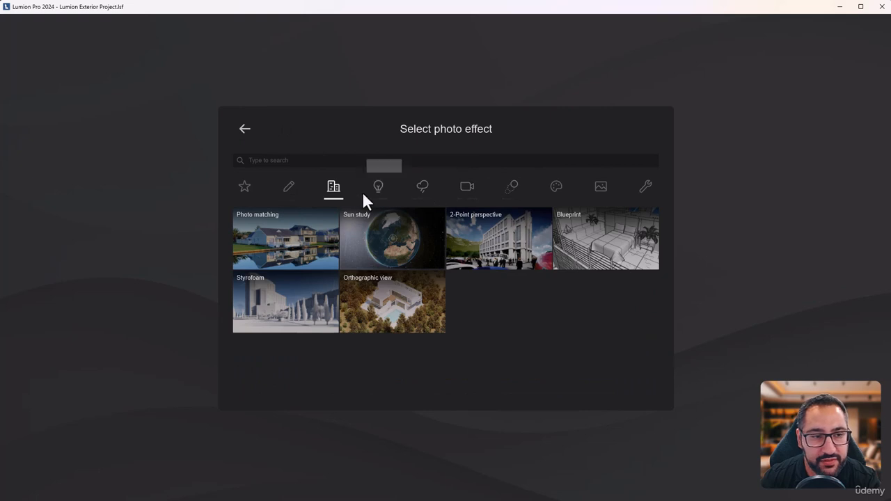
# - Search the photo effects for "ray" and add the Ray tracing effect to photo 1
pyautogui.click(378, 188)
pyautogui.click(423, 188)
pyautogui.click(378, 193)
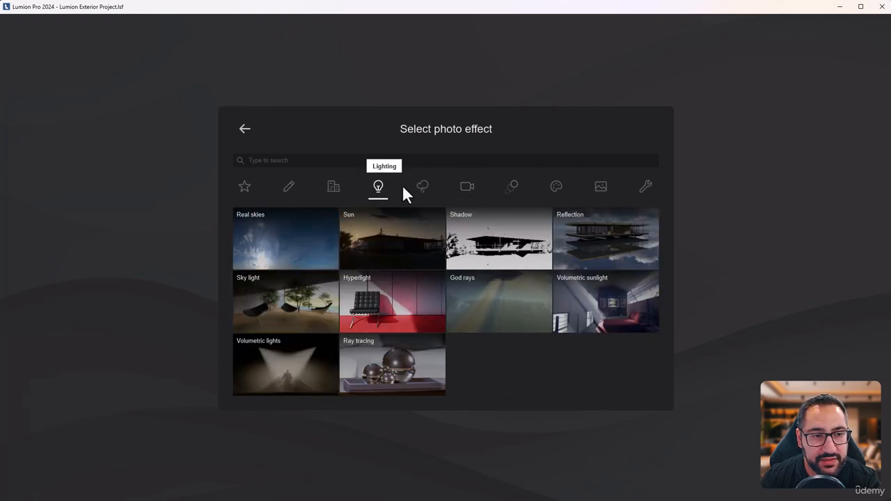
pyautogui.click(336, 195)
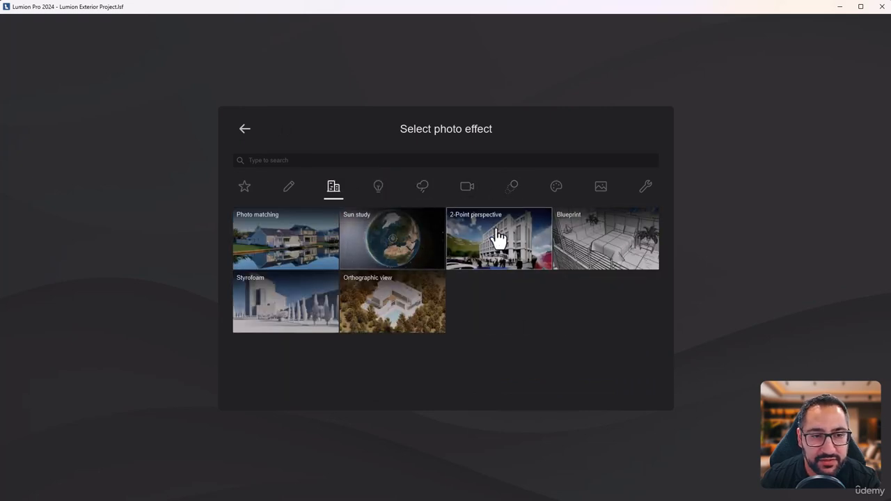
pyautogui.click(311, 161)
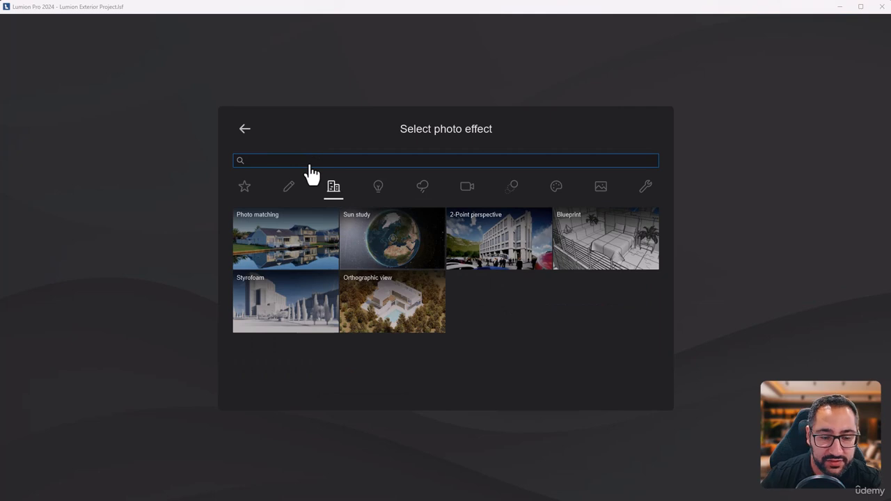
pyautogui.write('ray')
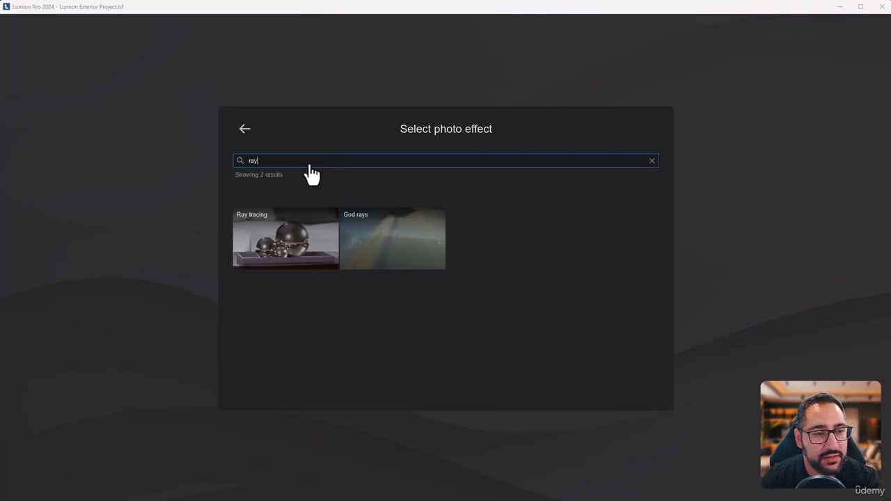
pyautogui.click(308, 259)
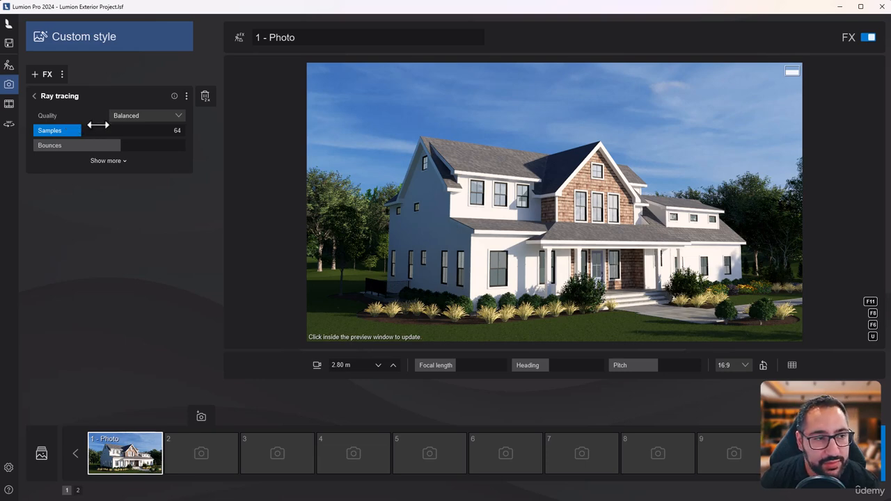
# - Set the Ray tracing quality to High and lower its sample count slightly
pyautogui.click(143, 117)
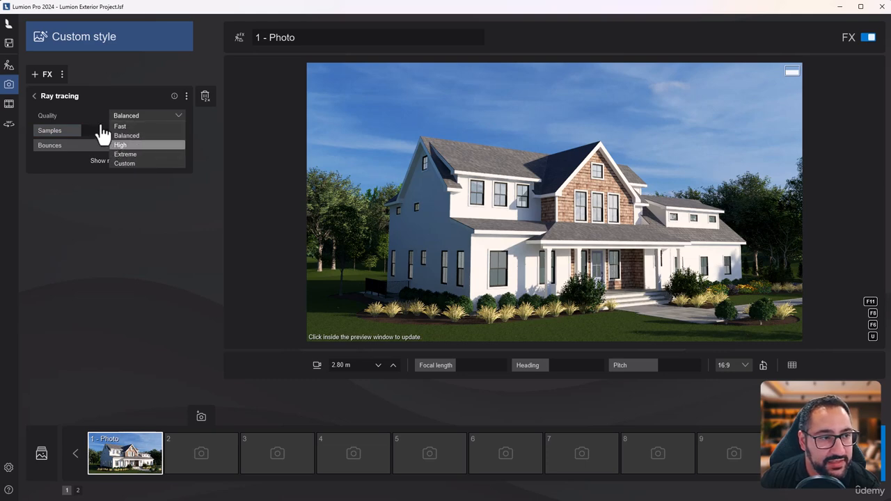
pyautogui.click(122, 144)
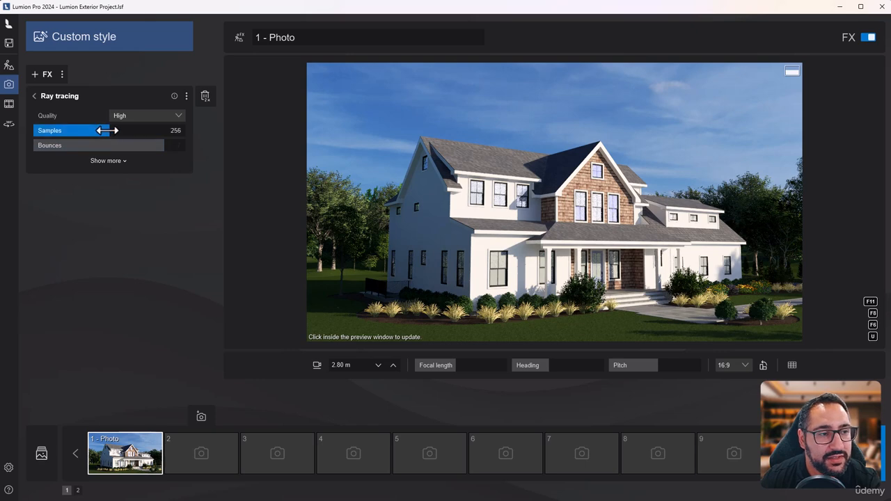
pyautogui.moveTo(109, 131)
pyautogui.mouseDown()
pyautogui.moveTo(86, 132)
pyautogui.moveTo(95, 132)
pyautogui.mouseUp()
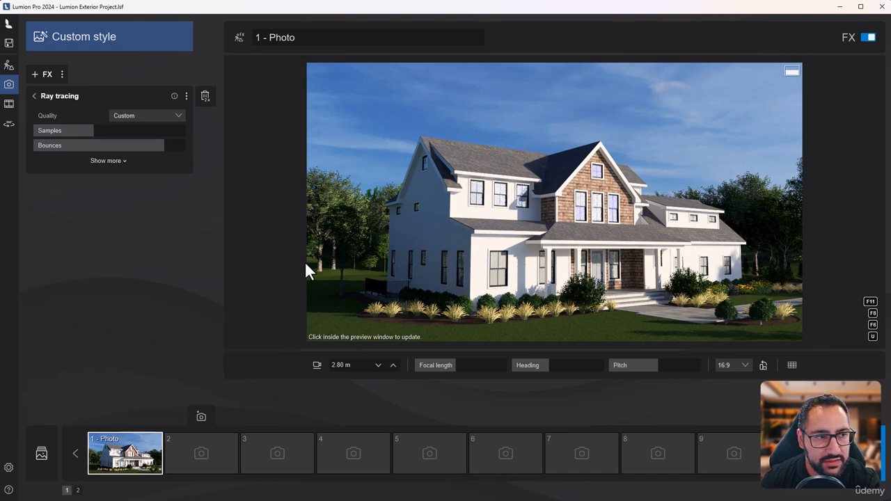
pyautogui.click(66, 100)
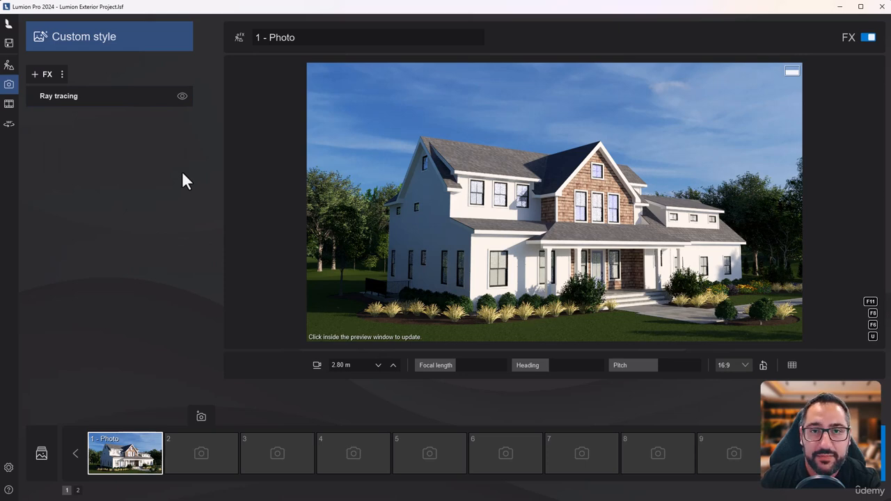
# - Add the Real skies effect with a bright, heavily clouded Cloudy 1 sky and set its heading to 126°
pyautogui.click(48, 74)
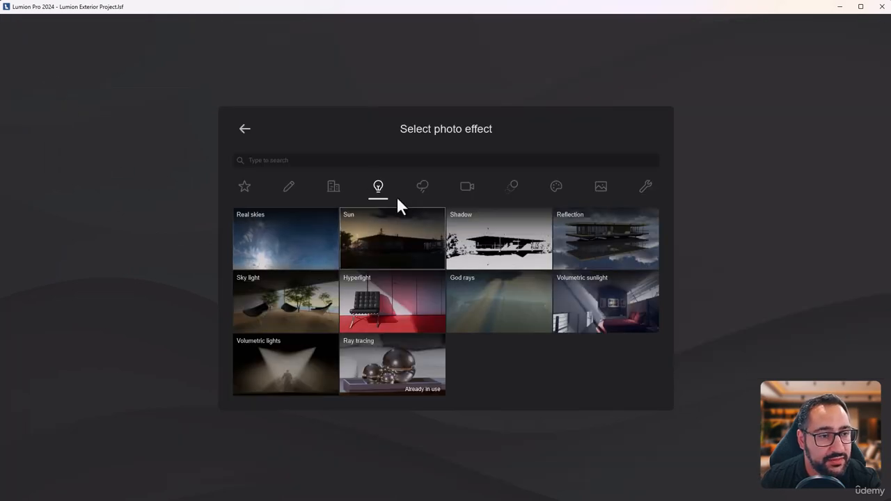
pyautogui.click(294, 255)
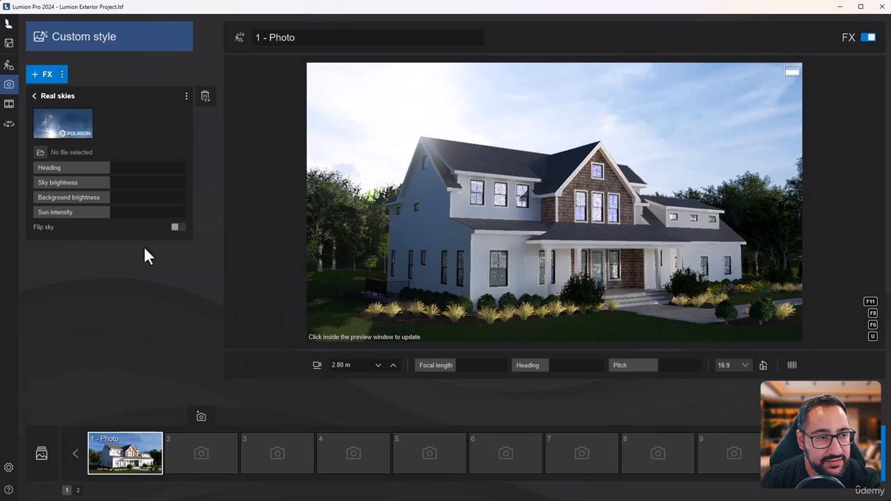
pyautogui.click(78, 126)
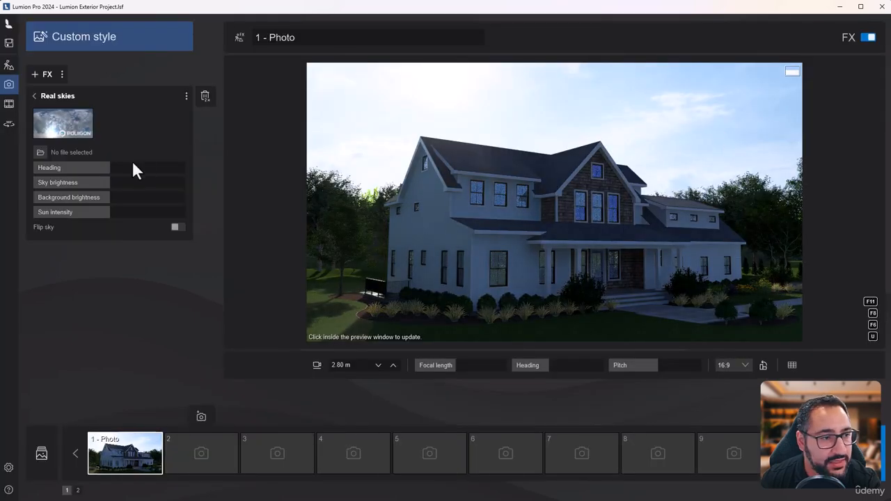
pyautogui.moveTo(133, 167); pyautogui.dragTo(163, 167)
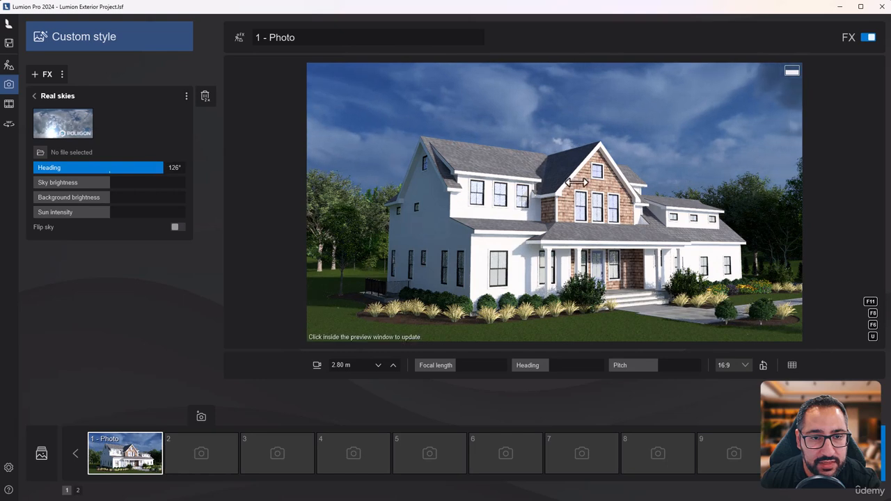
# - Replace the sky with the scattered-cloud Cloudy 1 sky and rotate its heading so the sun lights both visible sides of the house
pyautogui.click(63, 124)
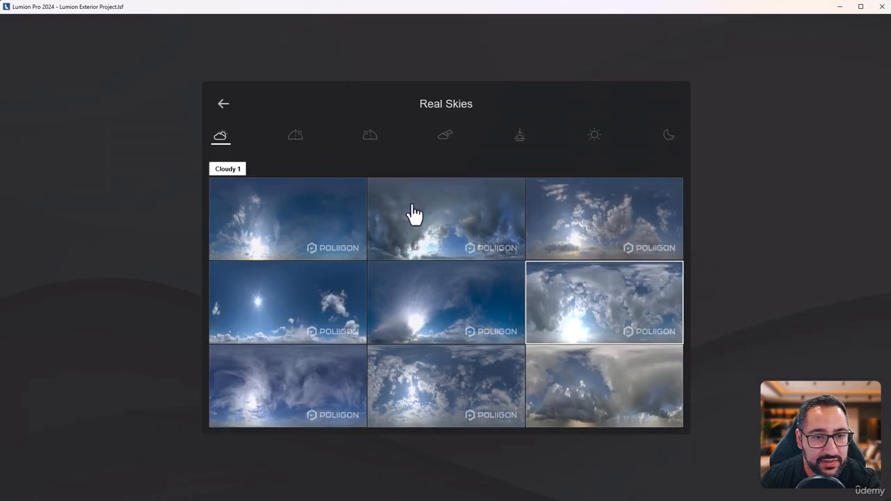
pyautogui.click(502, 378)
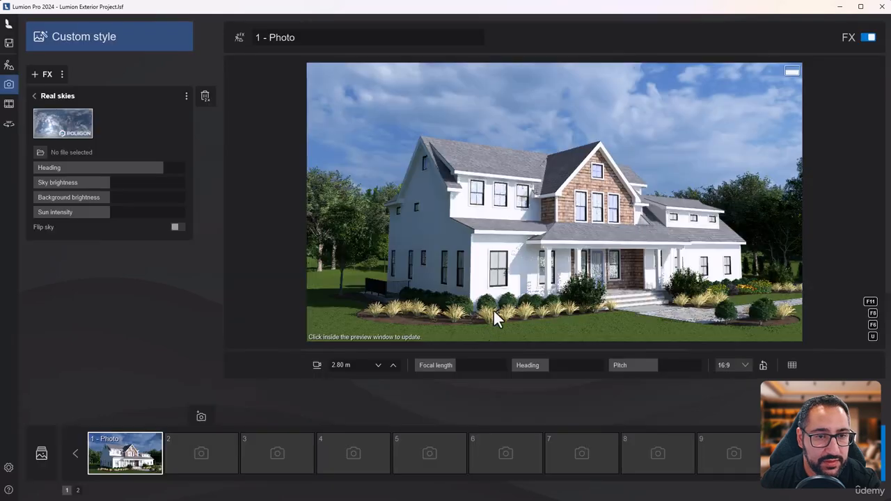
pyautogui.moveTo(93, 169); pyautogui.dragTo(193, 167)
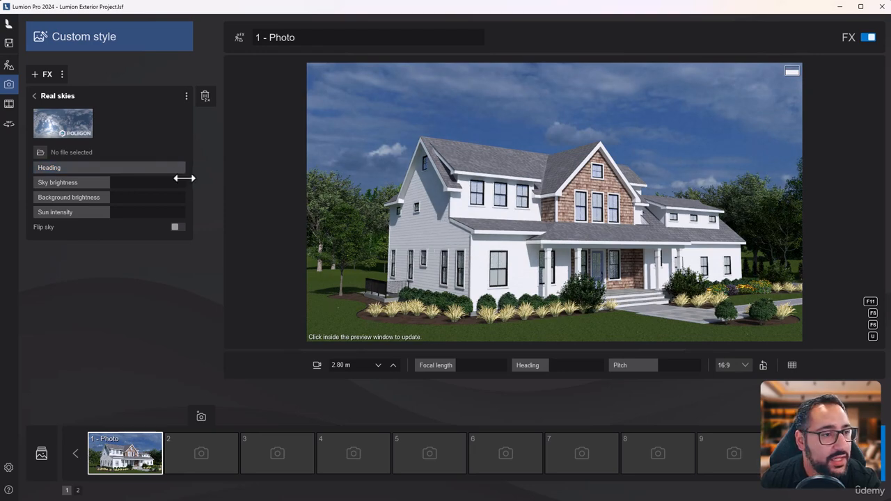
pyautogui.moveTo(174, 168); pyautogui.dragTo(49, 183)
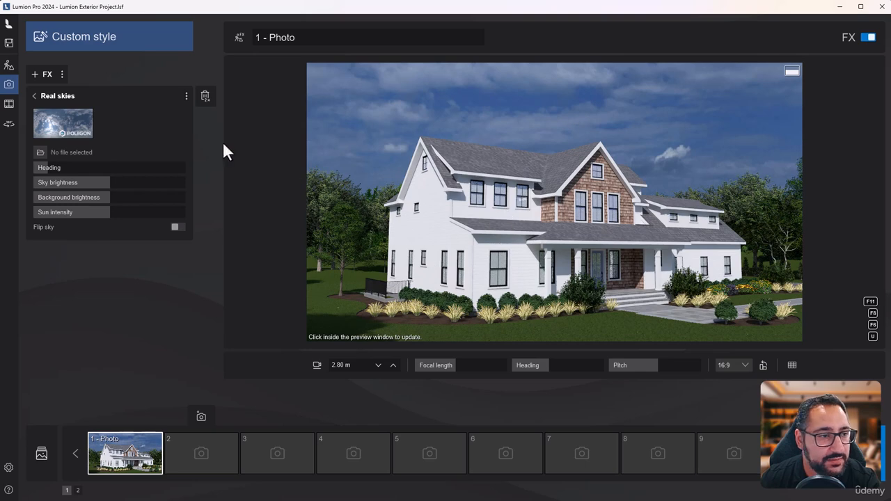
# - Raise the sky's background brightness, and set sky brightness to 164% and sun intensity to 171%
pyautogui.moveTo(119, 182)
pyautogui.mouseDown()
pyautogui.moveTo(131, 200)
pyautogui.moveTo(144, 177)
pyautogui.moveTo(219, 169)
pyautogui.moveTo(115, 185)
pyautogui.mouseUp()
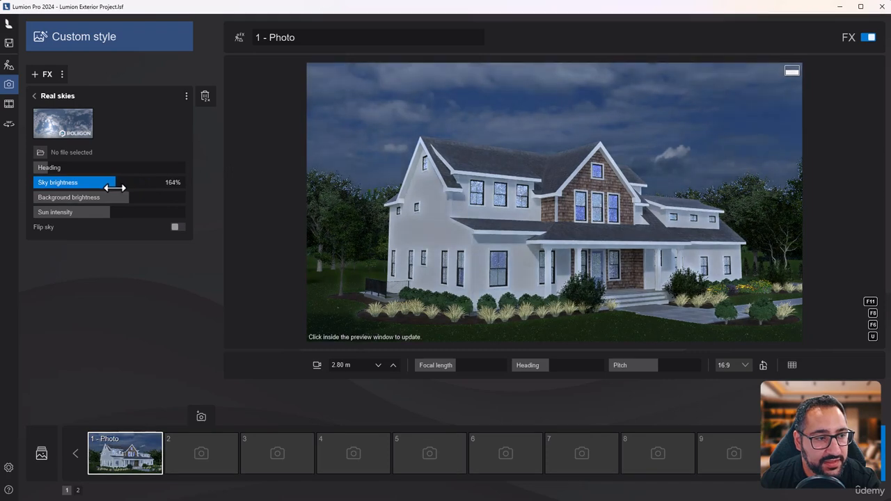
pyautogui.moveTo(110, 217); pyautogui.dragTo(164, 213)
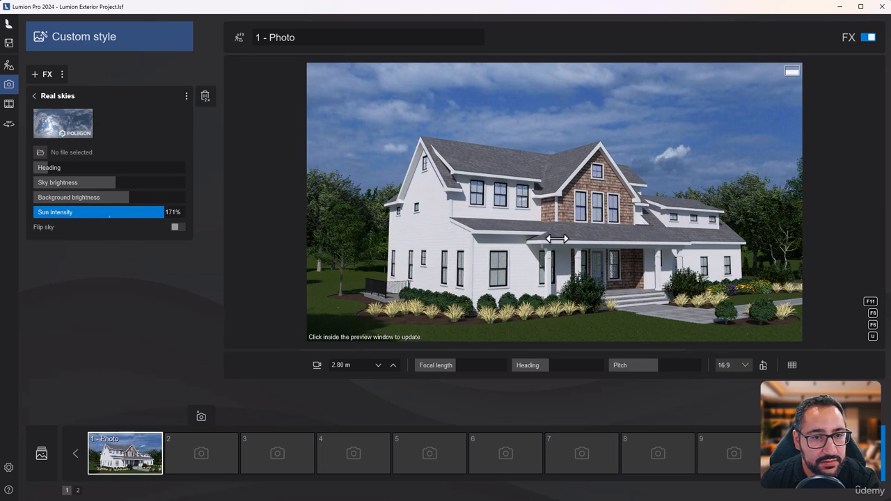
# - Reframe the house from a camera height of 2.30 m with a slightly longer focal length and store the camera in photo 1
pyautogui.moveTo(631, 234); pyautogui.dragTo(641, 244, button='right')
pyautogui.press('e')
pyautogui.press('q')
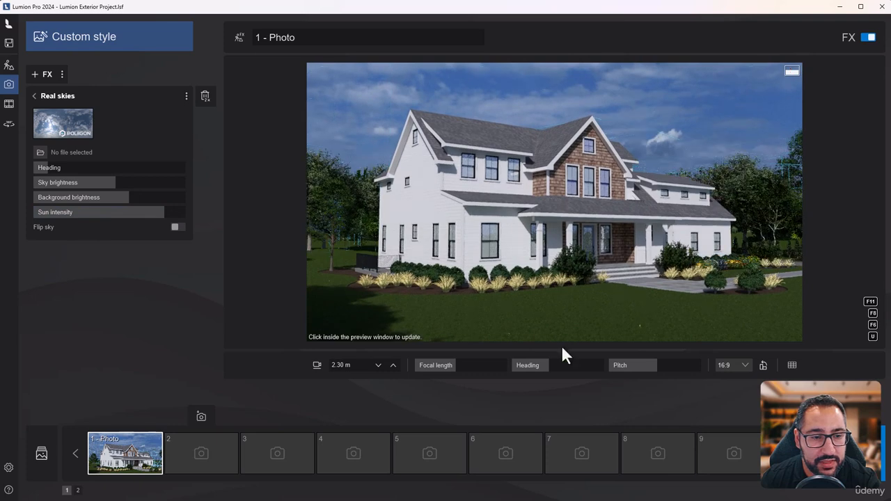
pyautogui.moveTo(457, 365); pyautogui.dragTo(466, 365)
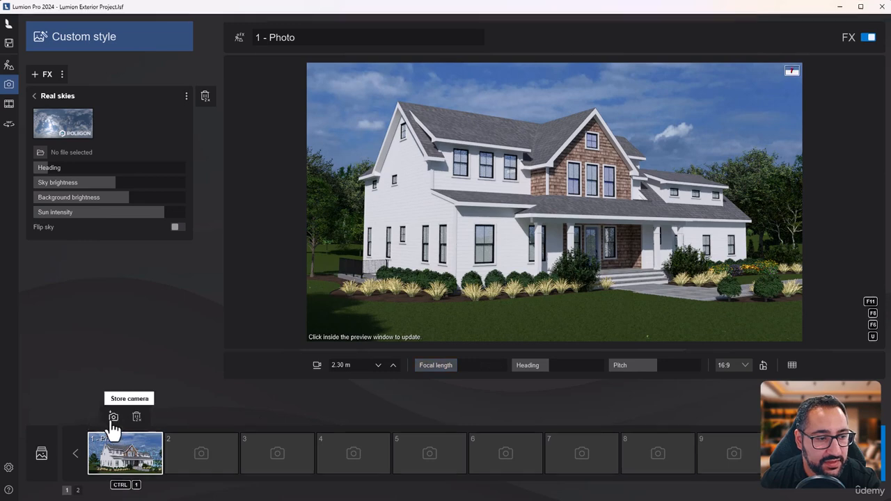
pyautogui.click(113, 417)
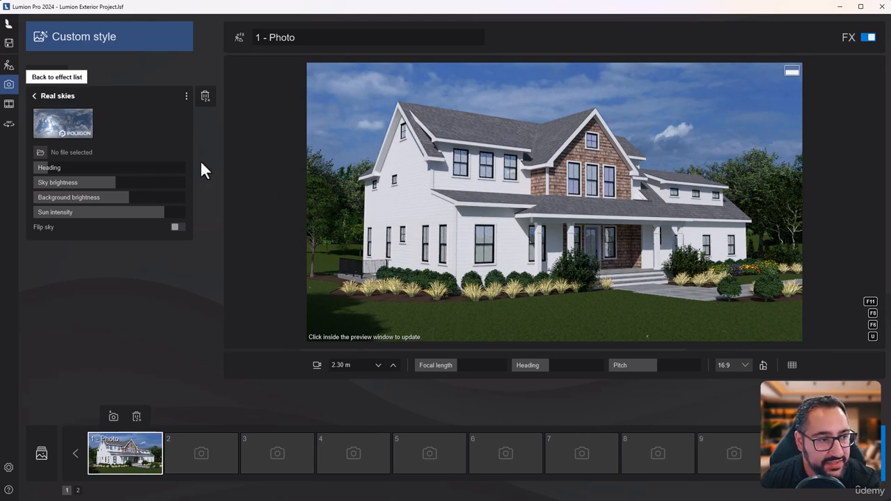
# - Return to the effect list and update the ray-traced preview of photo 1
pyautogui.click(34, 95)
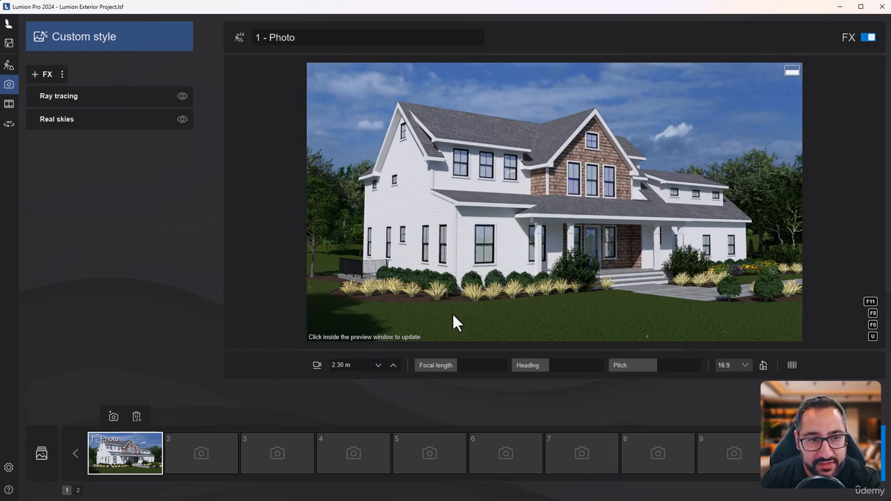
pyautogui.click(370, 295)
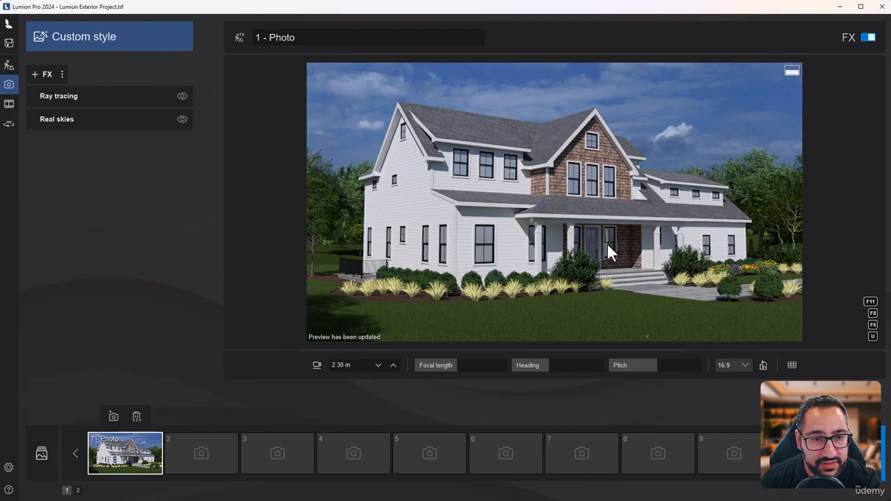
# - Open the house windows' Glass material in the build mode material editor and raise its reflectivity to 85%
pyautogui.click(9, 66)
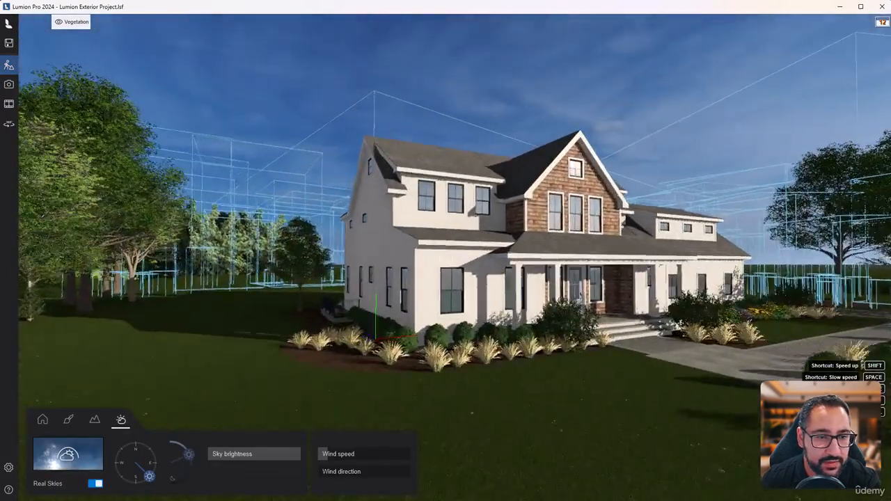
pyautogui.click(68, 419)
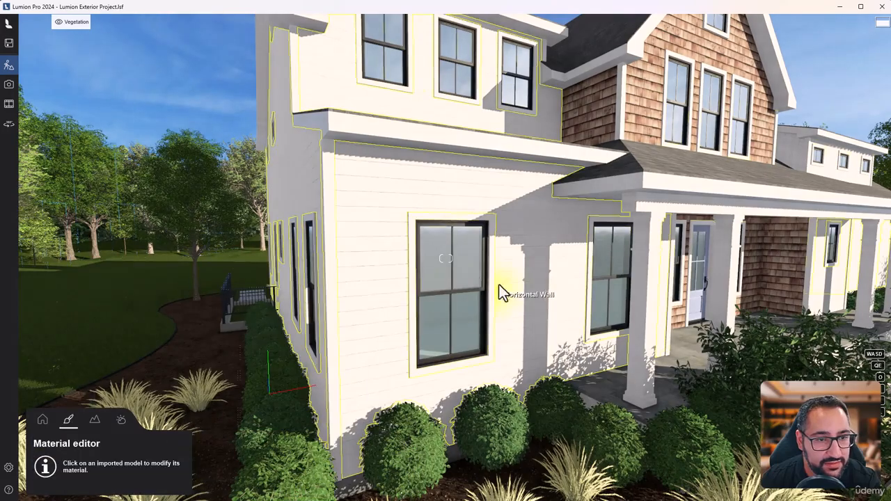
pyautogui.click(467, 268)
pyautogui.press('w')
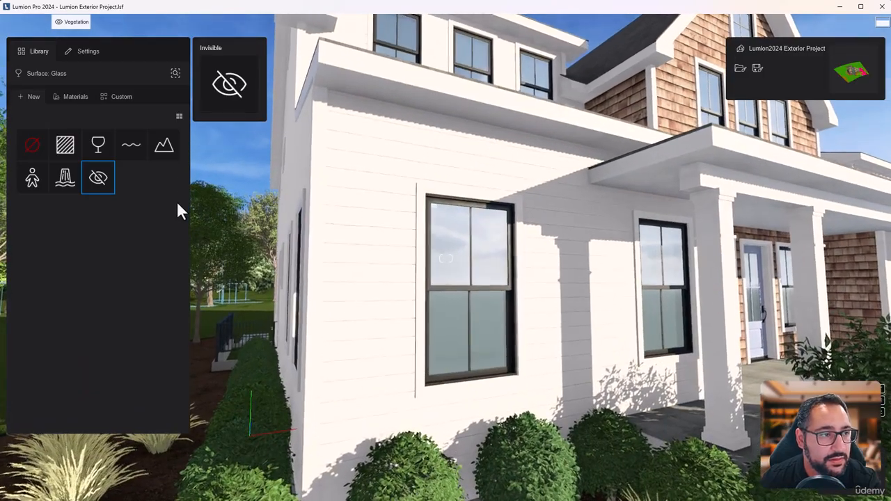
pyautogui.click(473, 248)
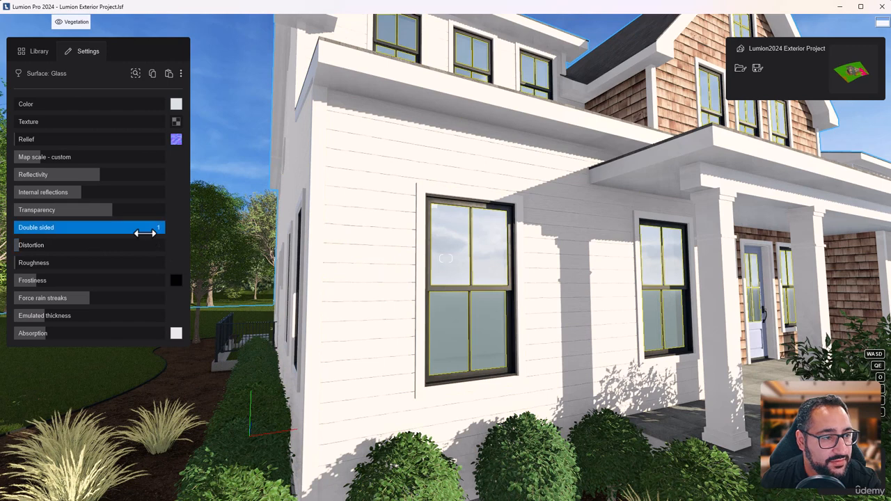
pyautogui.moveTo(98, 174); pyautogui.dragTo(152, 177)
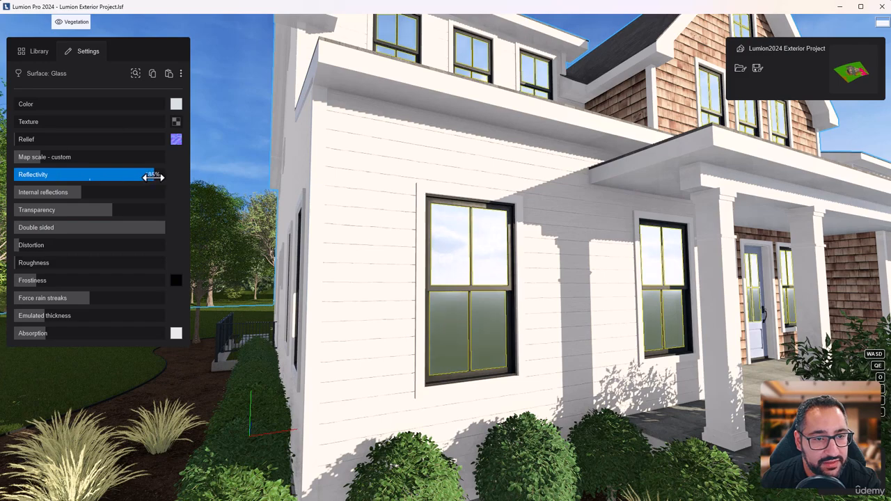
# - Increase the window glass transparency, reduce its frostiness to the minimum and save the material changes
pyautogui.moveTo(604, 294); pyautogui.dragTo(441, 259, button='right')
pyautogui.press('q')
pyautogui.press('w')
pyautogui.press('a')
pyautogui.press('d')
pyautogui.press('w')
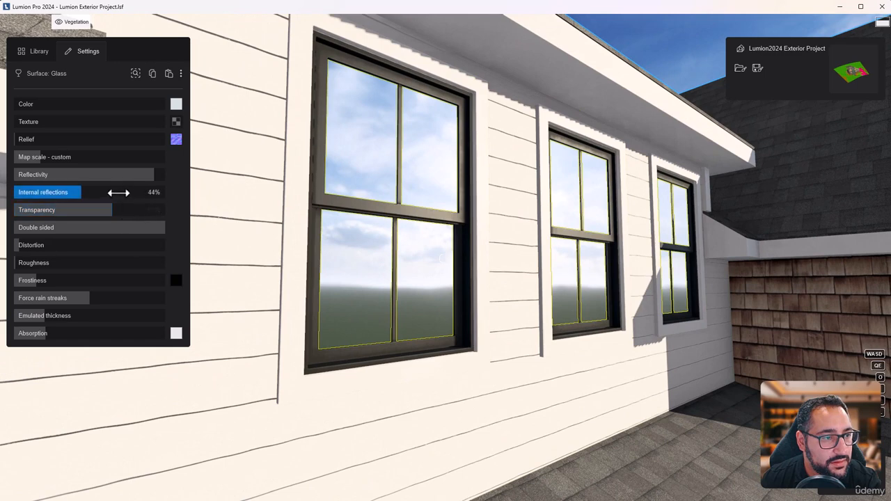
pyautogui.moveTo(112, 209); pyautogui.dragTo(150, 220)
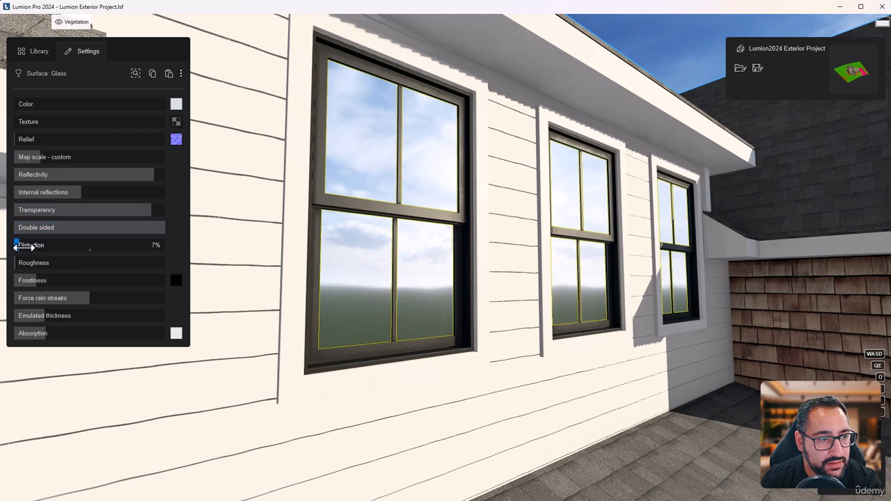
pyautogui.moveTo(20, 246); pyautogui.dragTo(15, 251)
pyautogui.moveTo(18, 280)
pyautogui.mouseDown()
pyautogui.moveTo(204, 272)
pyautogui.moveTo(7, 298)
pyautogui.moveTo(15, 293)
pyautogui.mouseUp()
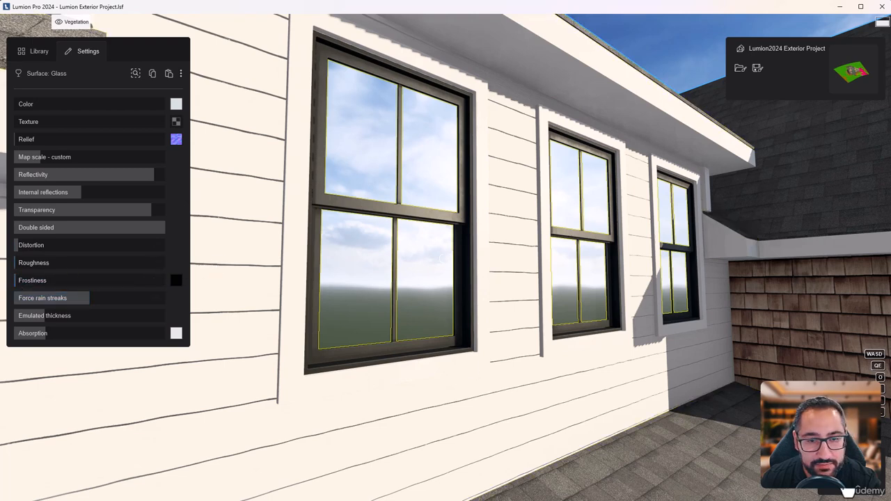
pyautogui.click(872, 475)
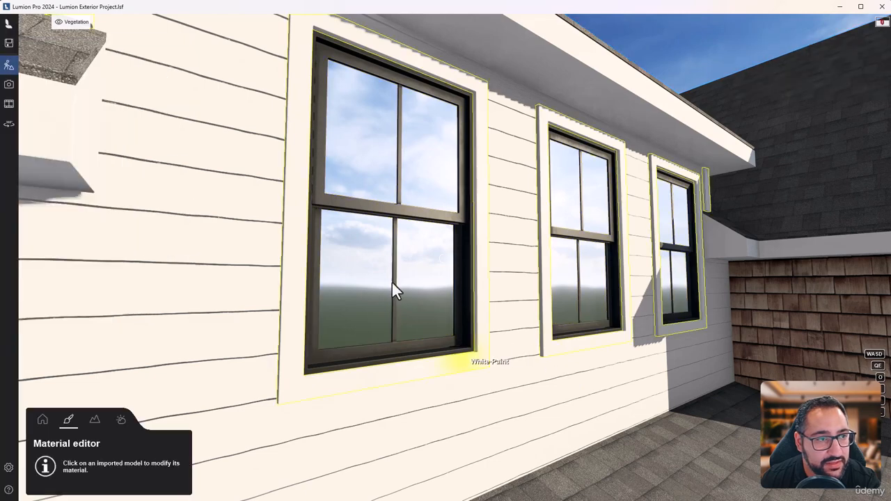
# - Go back to Photo mode and recall the stored camera view of photo 1
pyautogui.click(10, 90)
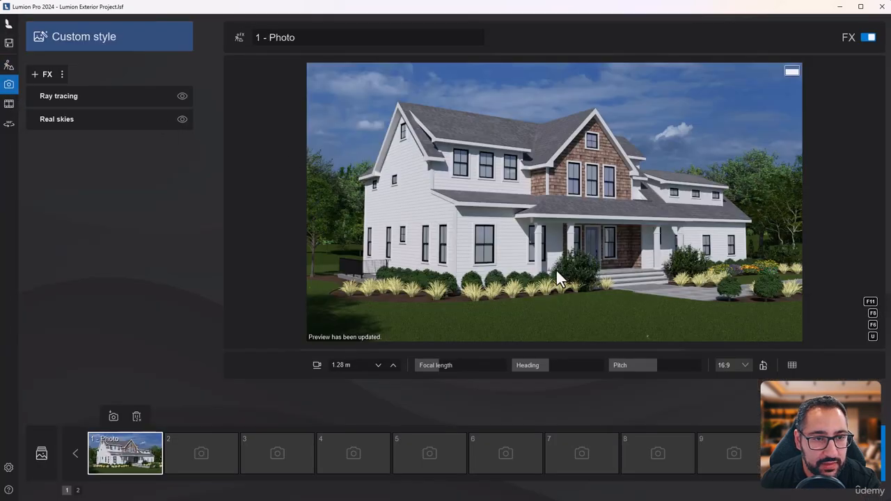
pyautogui.hotkey('shift', '1')
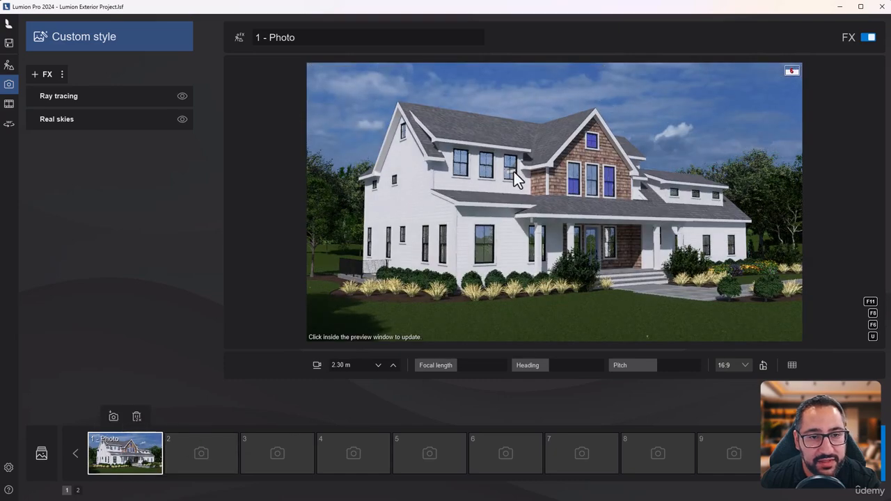
# - Update photo 1's preview, then minimise the relief and reduce the distortion of the windows' Glass material to about 2.9% in build mode
pyautogui.click(631, 264)
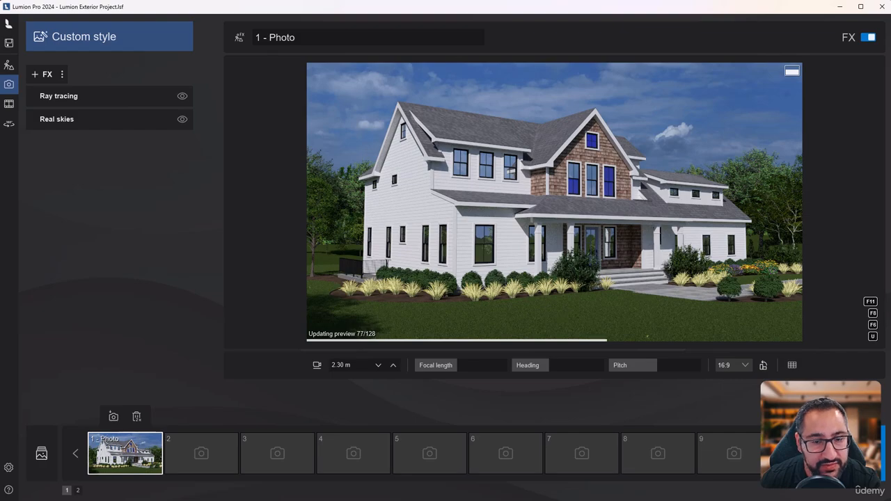
pyautogui.click(8, 65)
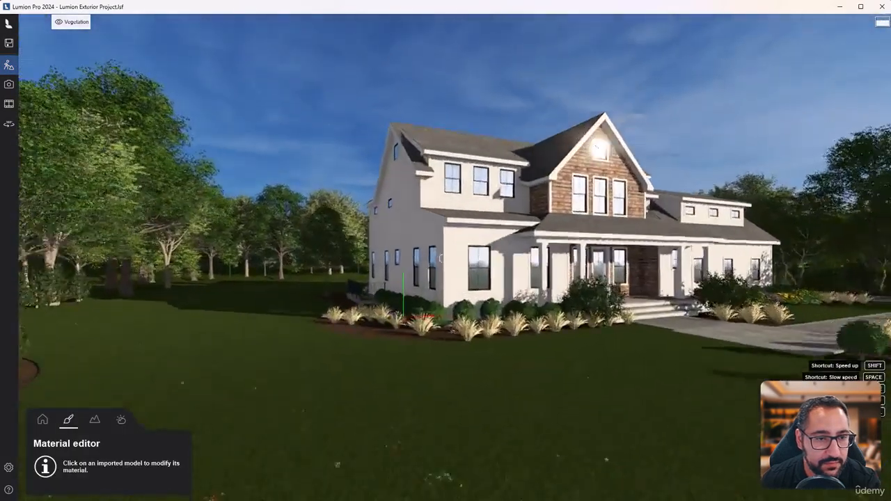
pyautogui.click(482, 295)
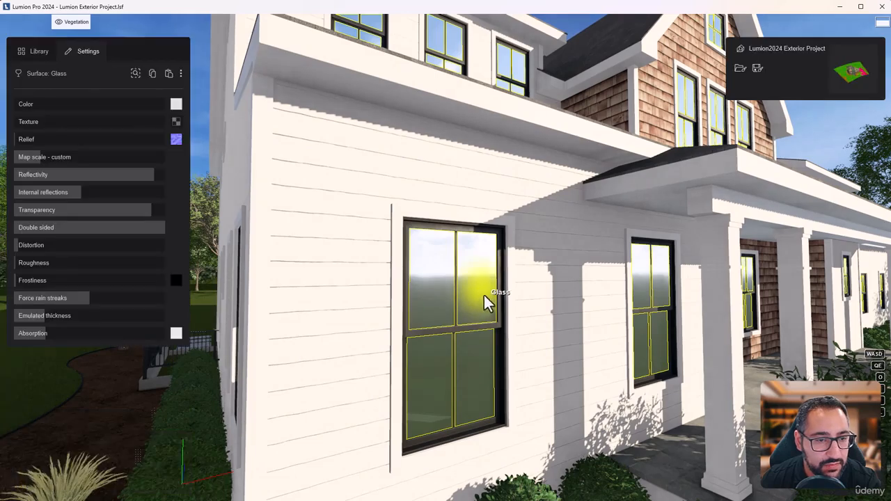
pyautogui.click(22, 248)
pyautogui.moveTo(23, 249); pyautogui.dragTo(15, 251)
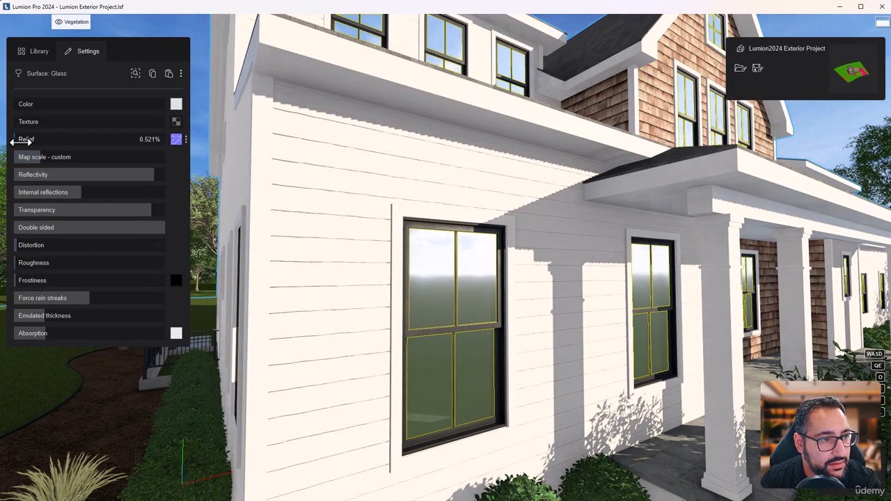
pyautogui.moveTo(19, 142); pyautogui.dragTo(17, 143)
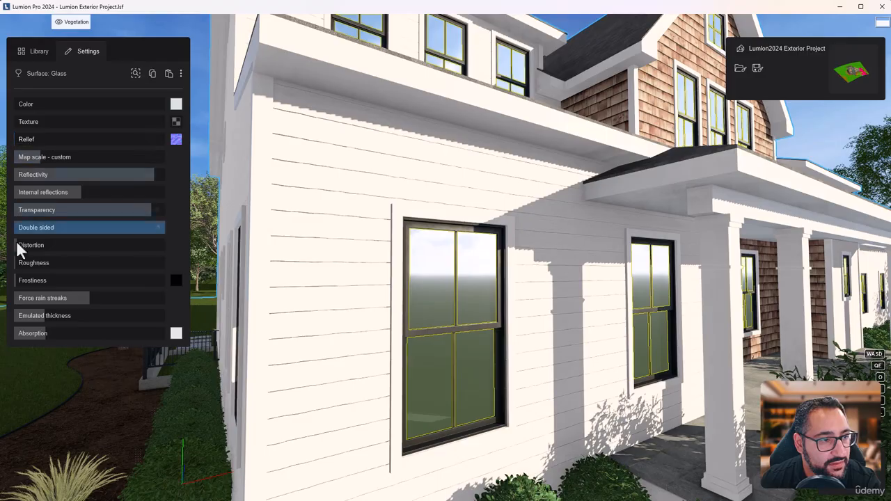
pyautogui.moveTo(18, 249); pyautogui.dragTo(17, 250)
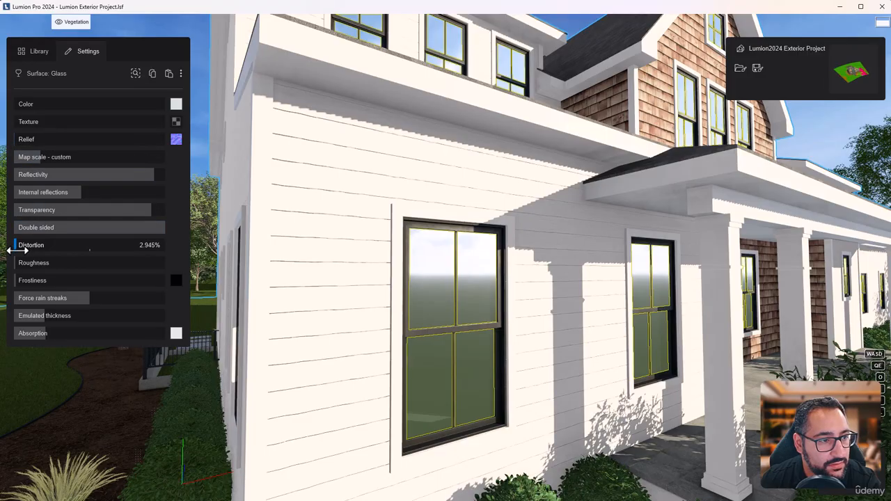
# - Inspect the window glass from inside the house, reduce its Double sided setting to zero and save the material changes
pyautogui.press('w')
pyautogui.moveTo(577, 225); pyautogui.dragTo(446, 258, button='right')
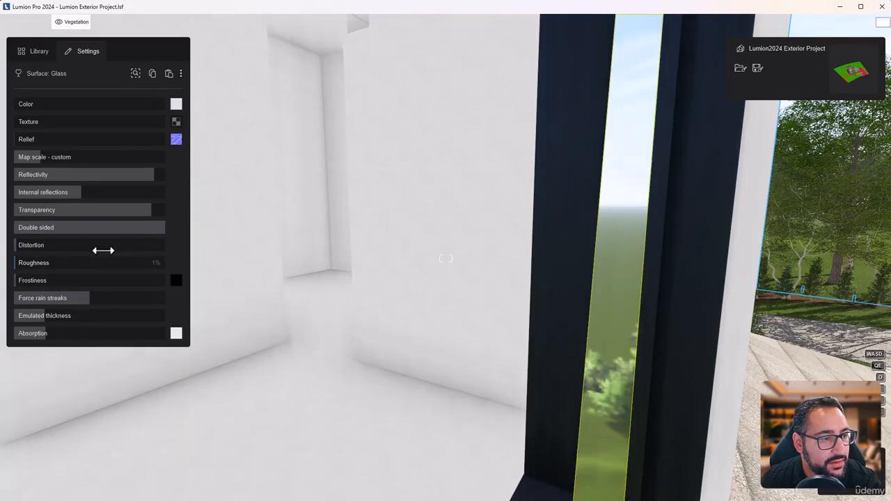
pyautogui.moveTo(148, 230); pyautogui.dragTo(21, 229)
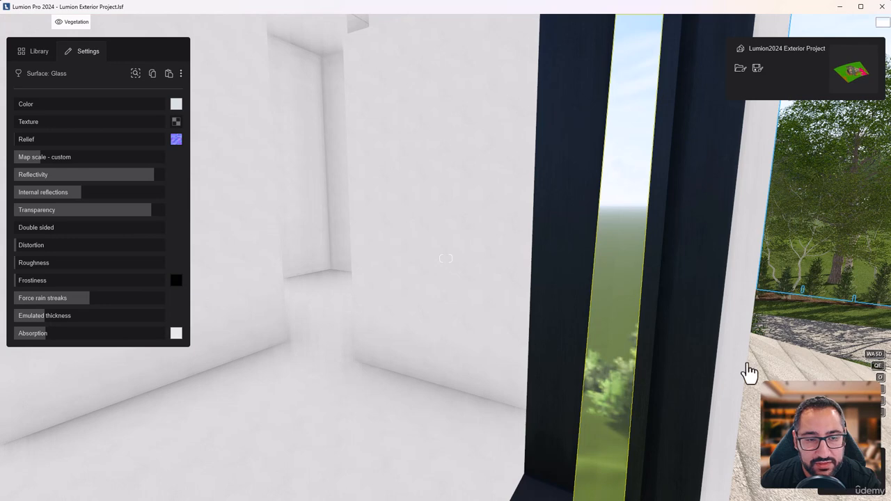
pyautogui.click(849, 483)
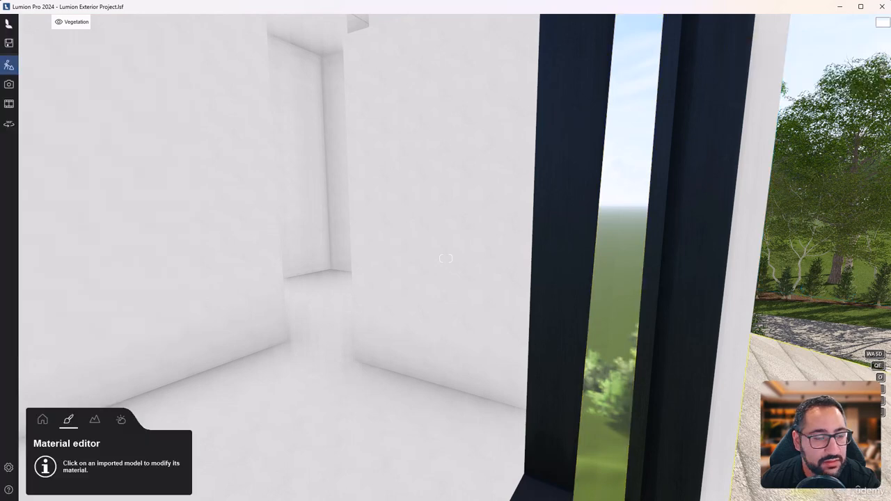
# - Return to Photo mode, render the current shot at Desktop size (1920x1080) to an image file and close the completed render
pyautogui.click(11, 88)
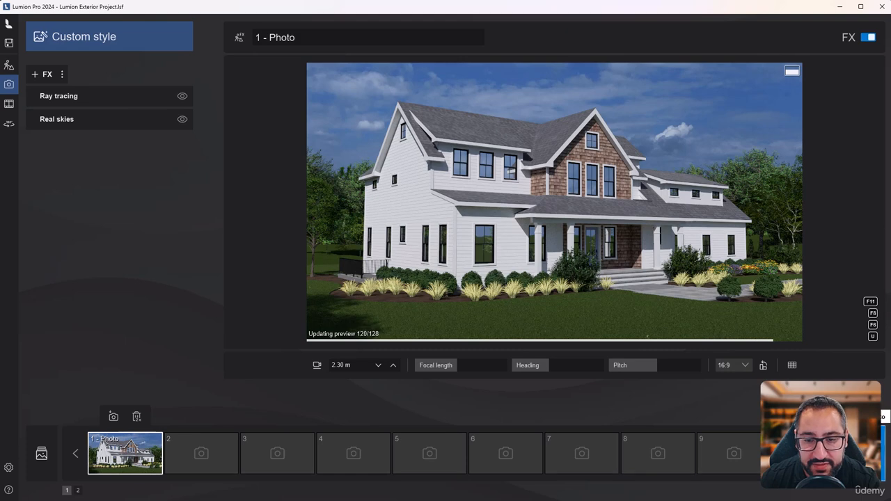
pyautogui.click(869, 453)
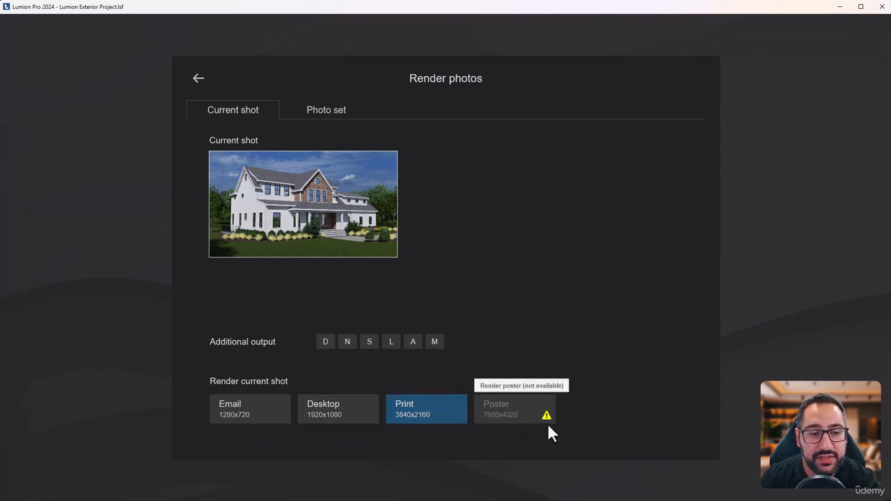
pyautogui.click(359, 419)
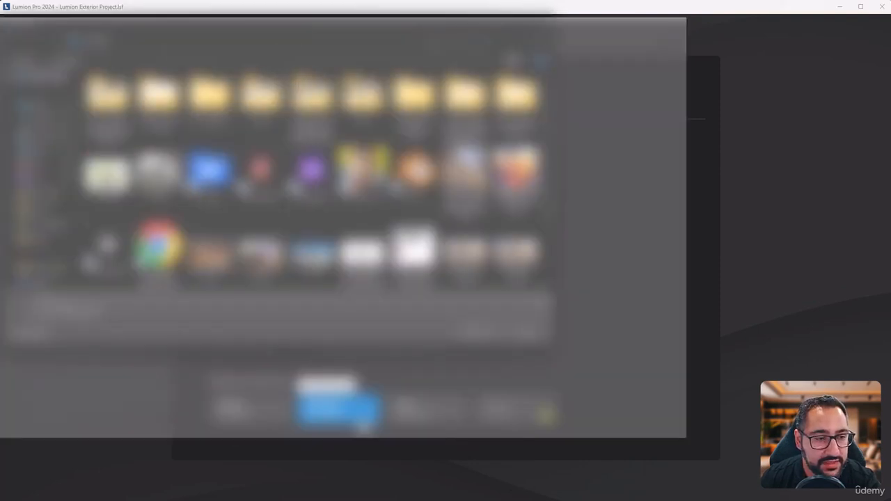
pyautogui.moveTo(297, 32); pyautogui.dragTo(371, 51)
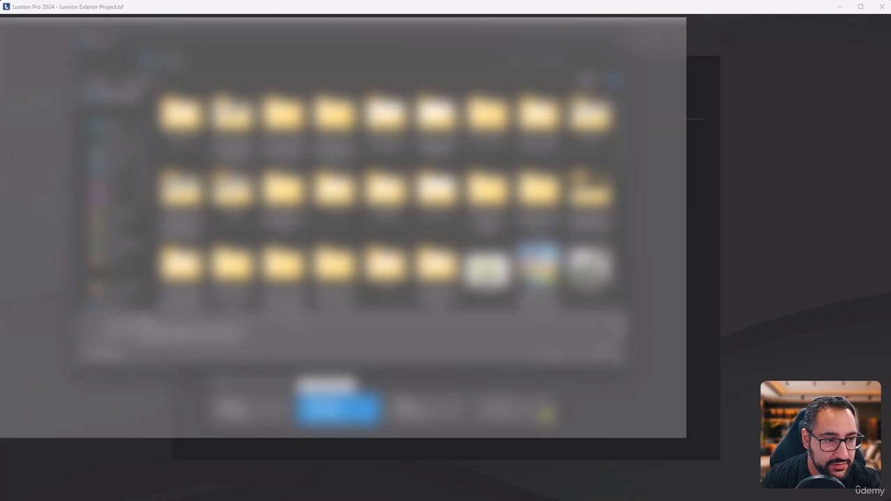
pyautogui.press('Return')
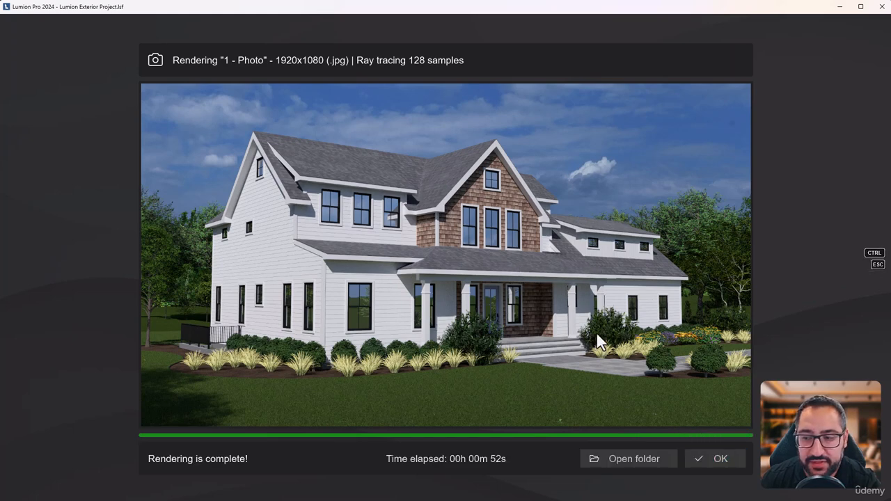
pyautogui.click(720, 466)
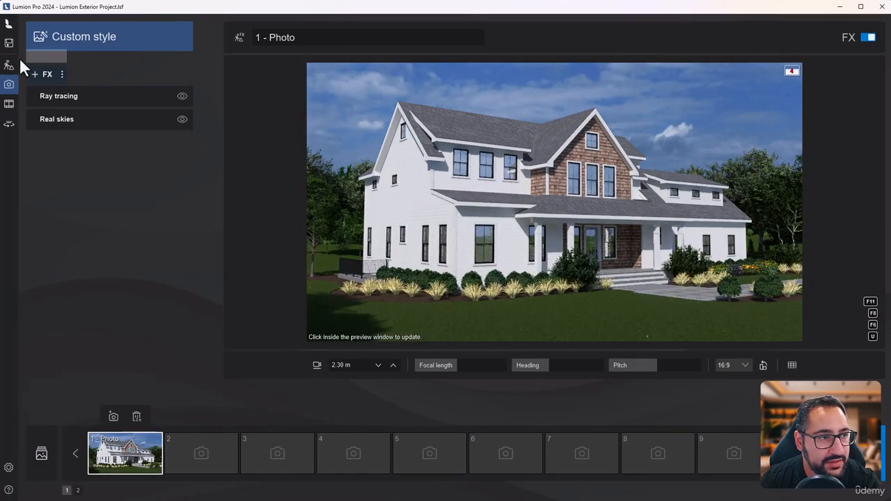
# - Open the house's Roof material in build mode and give it a slight weathering strength
pyautogui.click(8, 24)
pyautogui.press('w')
pyautogui.press('q')
pyautogui.moveTo(398, 241); pyautogui.dragTo(188, 340, button='right')
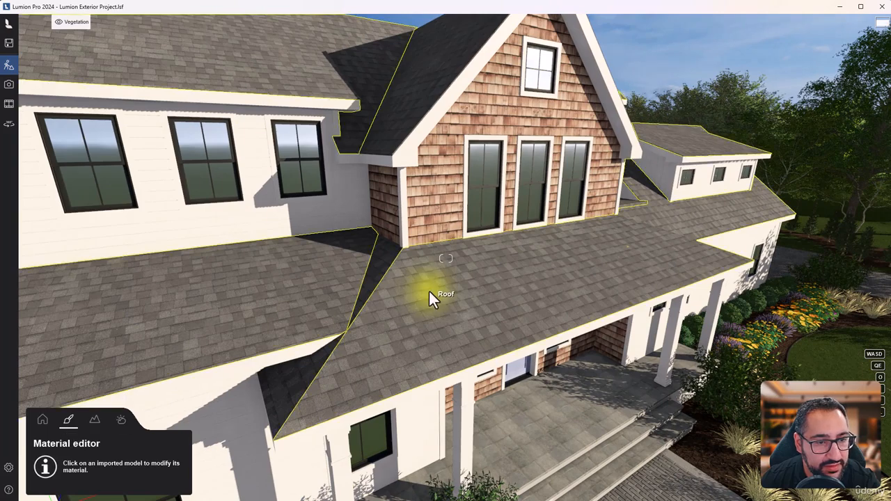
pyautogui.click(430, 291)
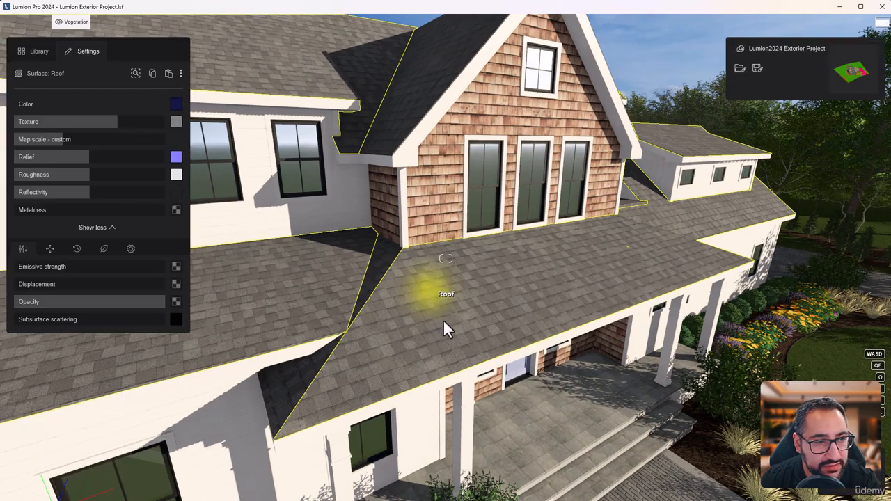
pyautogui.click(131, 248)
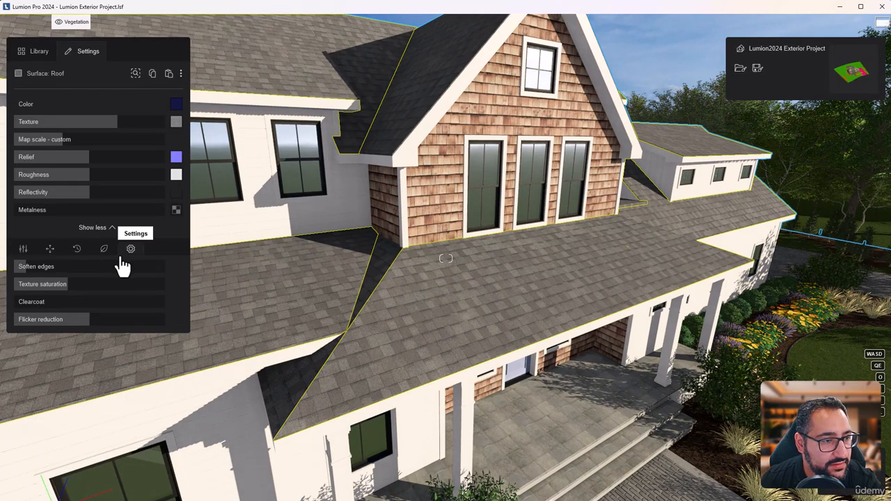
pyautogui.click(76, 249)
pyautogui.moveTo(28, 266); pyautogui.dragTo(62, 264)
# - Select the Horizontal Wall material of the white siding and increase its weathering strength moderately
pyautogui.press('e')
pyautogui.moveTo(446, 390); pyautogui.dragTo(409, 367, button='right')
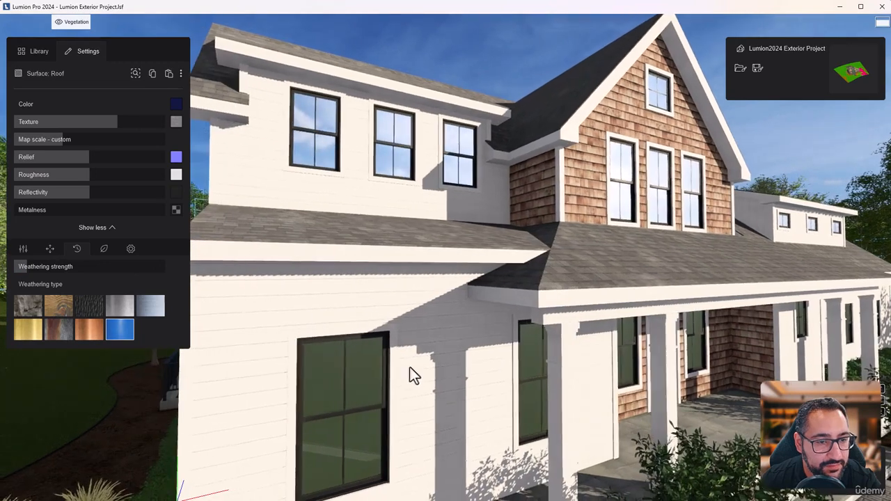
pyautogui.click(255, 308)
pyautogui.moveTo(20, 265); pyautogui.dragTo(185, 282)
pyautogui.press('a')
pyautogui.moveTo(564, 260); pyautogui.dragTo(582, 186, button='right')
pyautogui.moveTo(56, 267)
pyautogui.mouseDown()
pyautogui.moveTo(77, 266)
pyautogui.moveTo(25, 273)
pyautogui.moveTo(57, 267)
pyautogui.mouseUp()
pyautogui.scroll(-4, 446, 295)
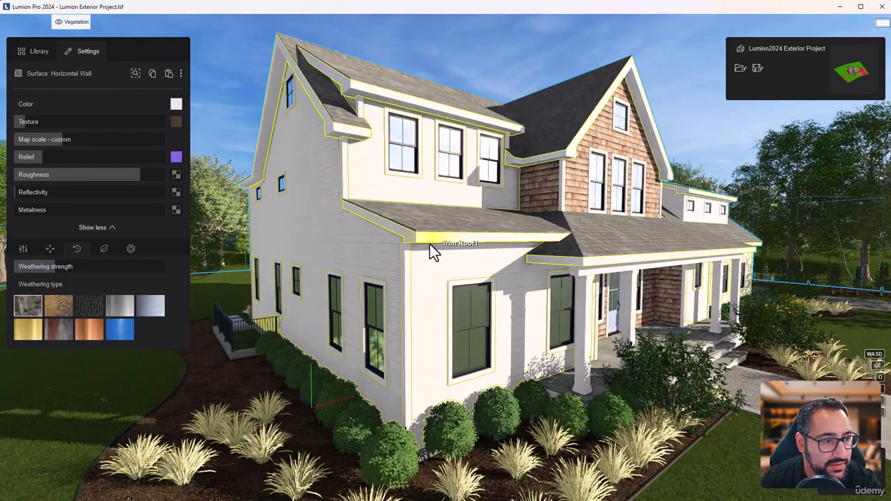
# - Set the Trim Roof1 weathering strength to about 20%, increase the porch Post weathering strength and save the material changes
pyautogui.click(430, 242)
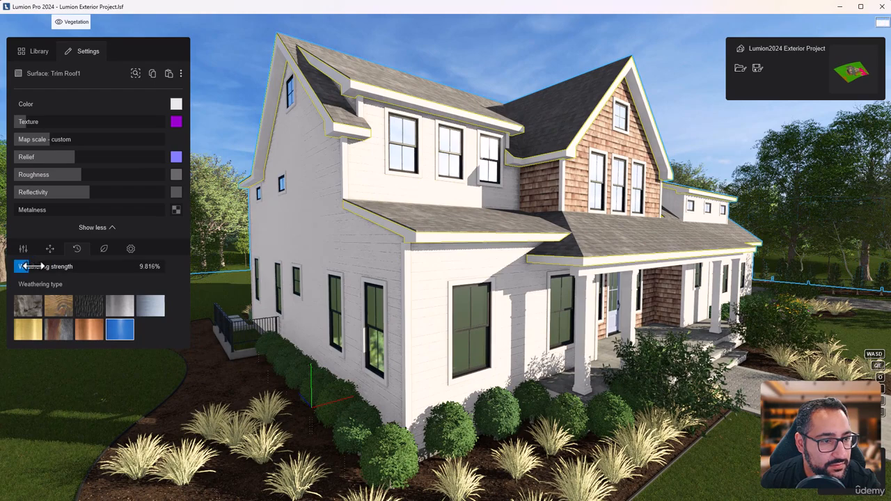
pyautogui.moveTo(33, 266); pyautogui.dragTo(95, 266)
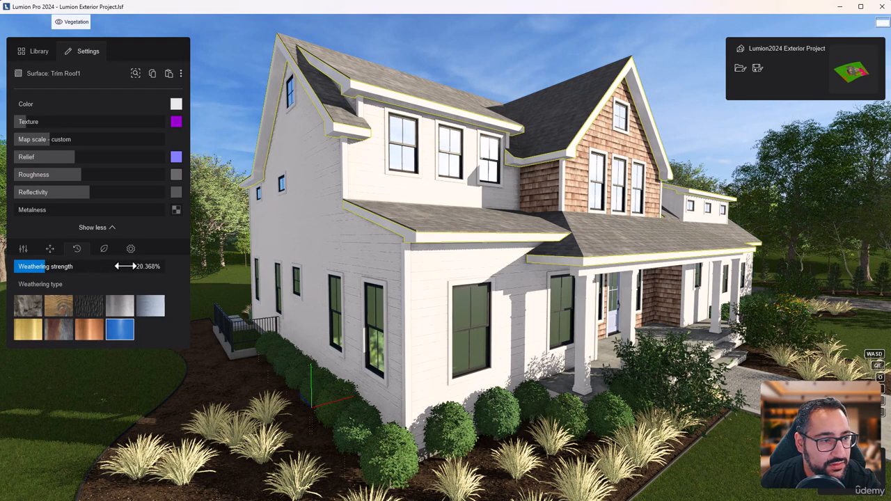
pyautogui.moveTo(445, 268); pyautogui.dragTo(300, 195, button='middle')
pyautogui.press('w')
pyautogui.moveTo(513, 128); pyautogui.dragTo(619, 308, button='right')
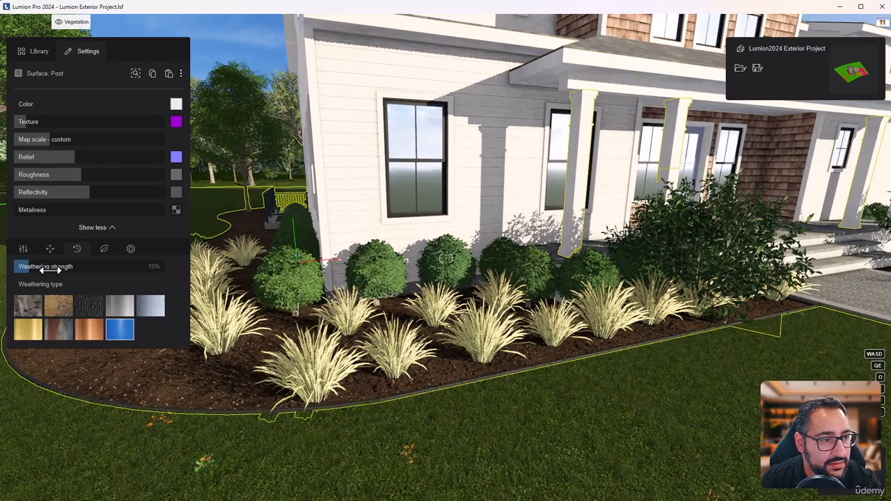
pyautogui.moveTo(96, 272); pyautogui.dragTo(91, 270)
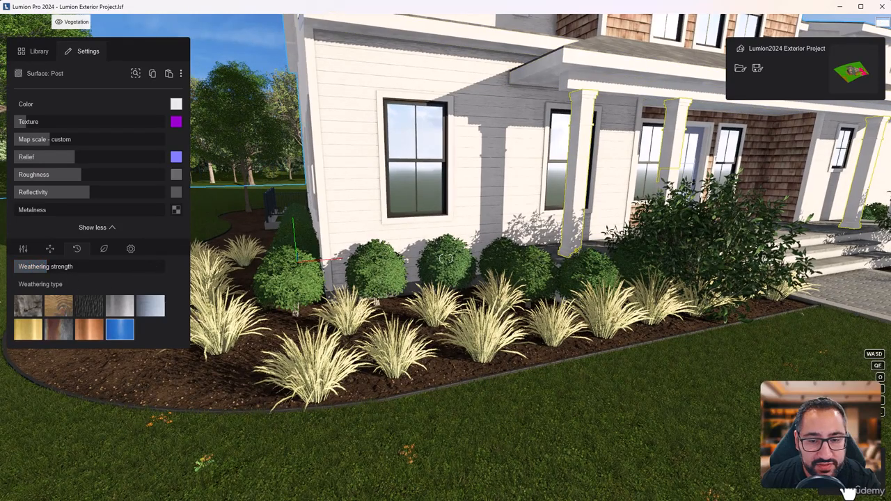
pyautogui.press('Escape')
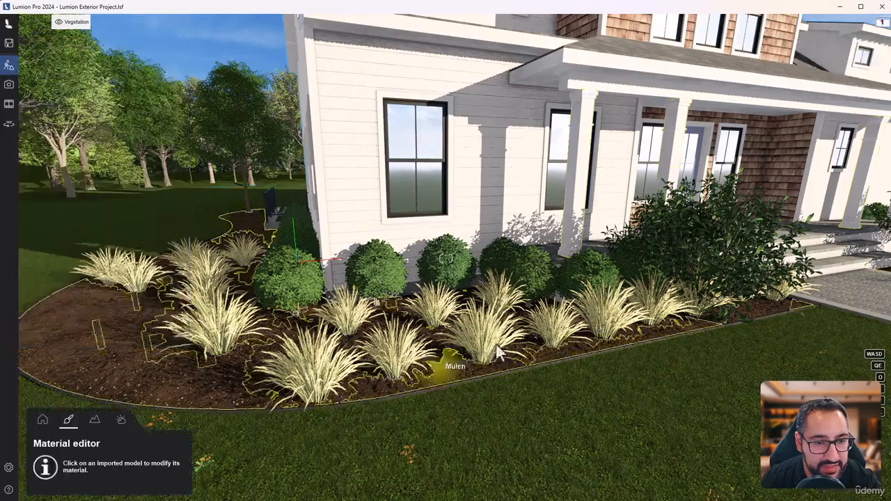
# - Select one Mexican Feathergrass plant in the front mulch bed and extend the selection to all similar plants
pyautogui.press('w')
pyautogui.moveTo(441, 360); pyautogui.dragTo(417, 394, button='right')
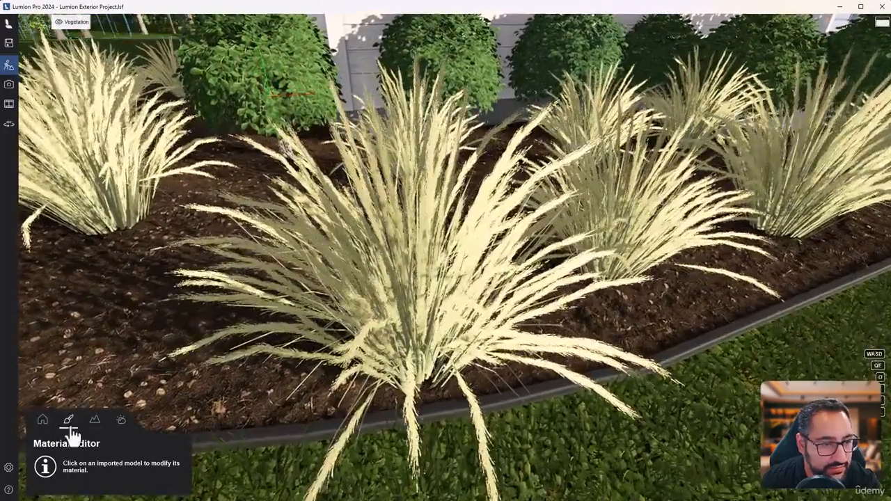
pyautogui.click(43, 423)
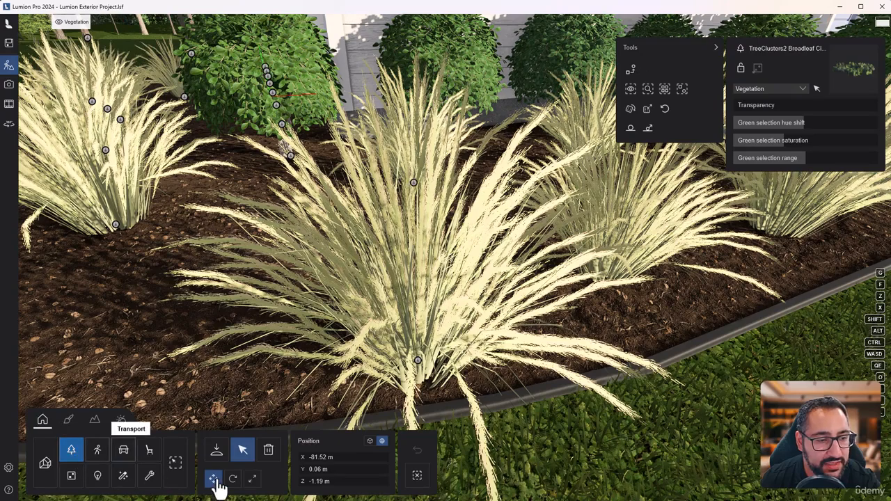
pyautogui.click(419, 365)
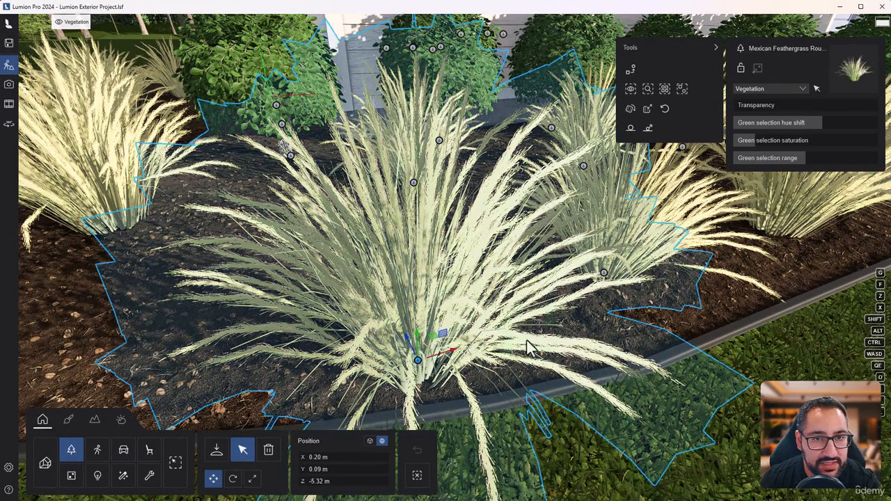
pyautogui.click(665, 89)
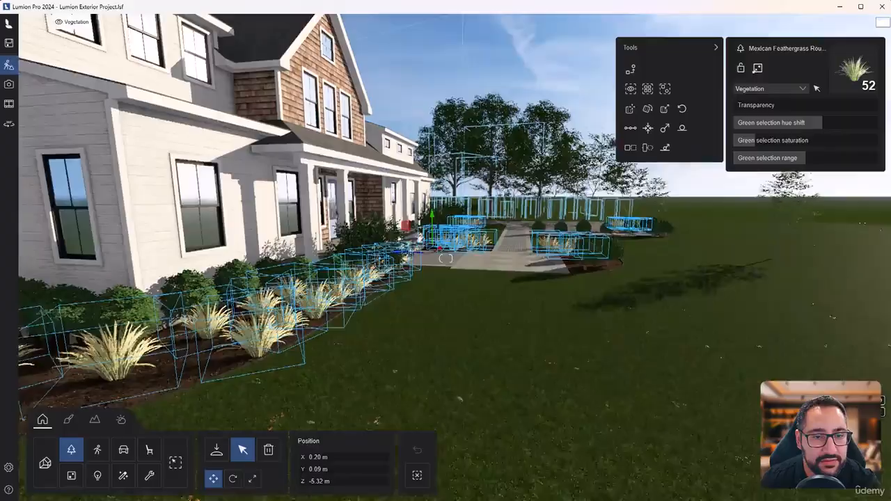
# - Lower the green selection range of the selected Mexican Feathergrass plants and inspect their color along the house front
pyautogui.press('w')
pyautogui.moveTo(446, 258); pyautogui.dragTo(307, 292, button='right')
pyautogui.press('d')
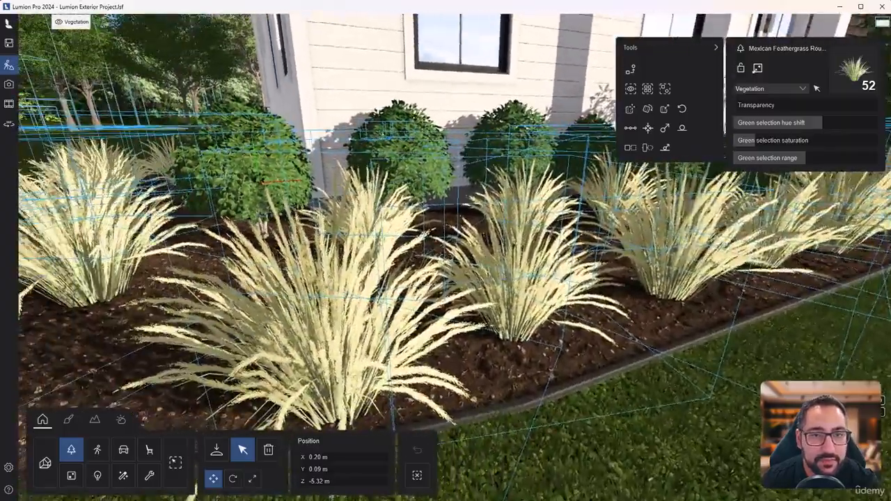
pyautogui.press('e')
pyautogui.moveTo(445, 259); pyautogui.dragTo(447, 229, button='right')
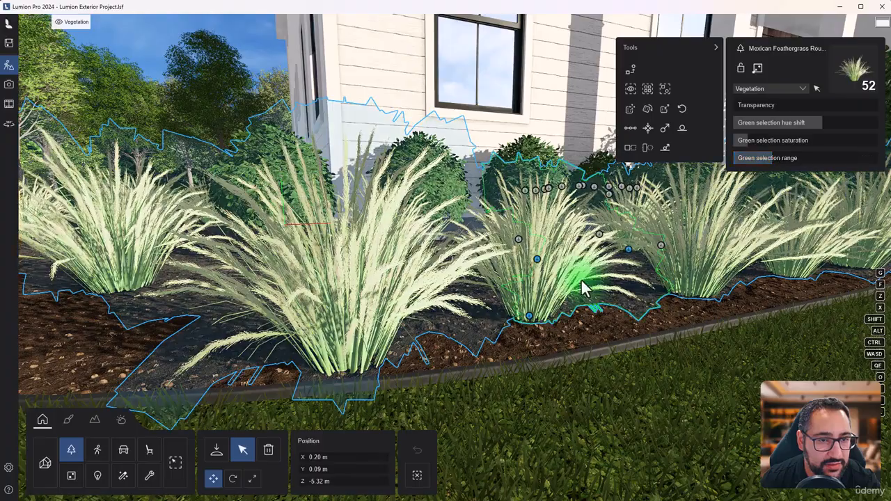
pyautogui.press('s')
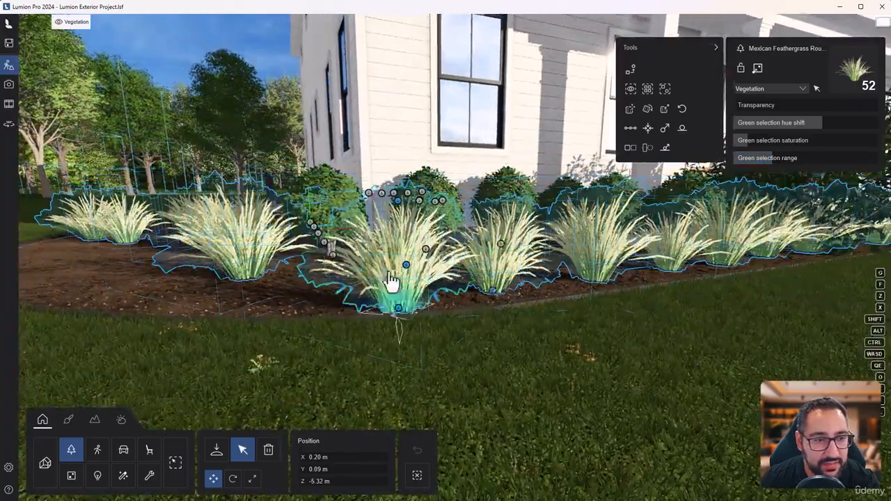
pyautogui.moveTo(392, 281); pyautogui.dragTo(699, 340, button='right')
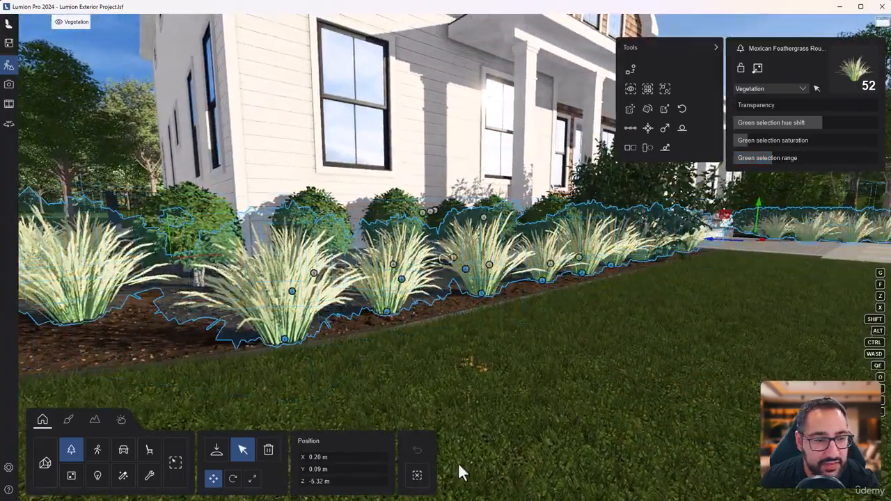
# - Switch to Photo mode and restore the saved camera view of photo 1
pyautogui.press('s')
pyautogui.moveTo(776, 324)
pyautogui.mouseDown(button='right')
pyautogui.moveTo(776, 296)
pyautogui.moveTo(776, 324)
pyautogui.mouseUp(button='right')
pyautogui.press('q')
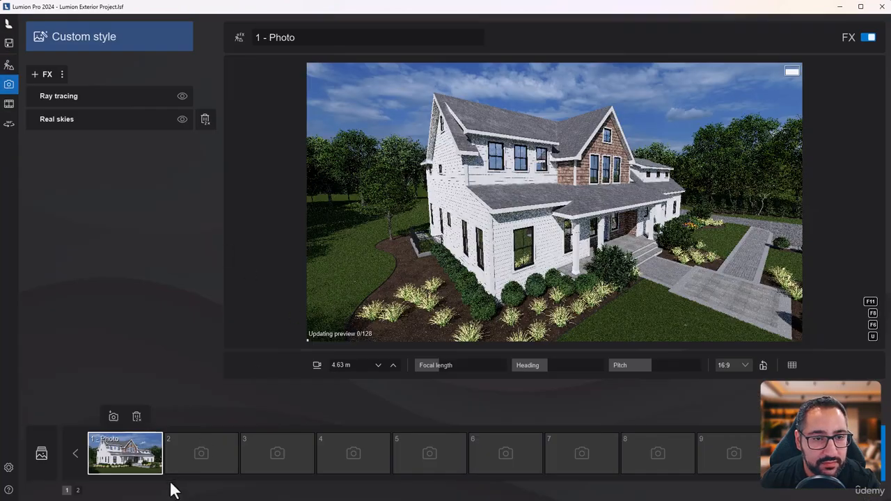
pyautogui.click(143, 472)
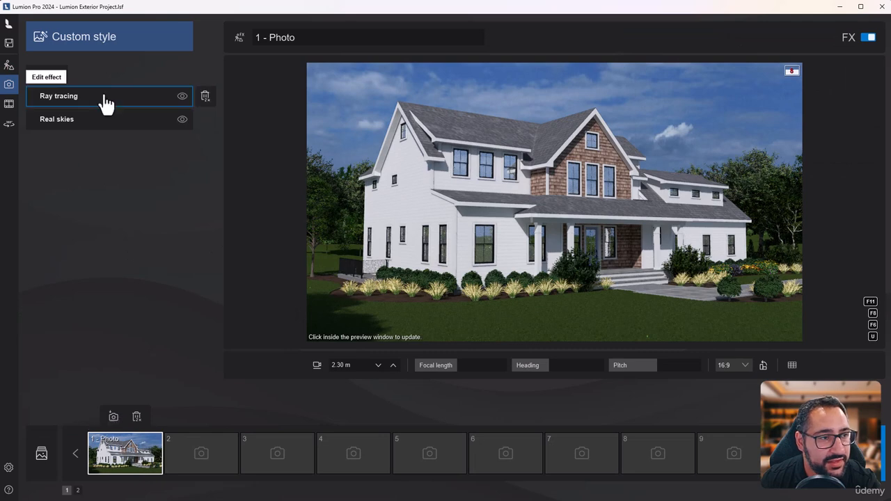
# - Add a Depth of field effect to the effect list of photo 1
pyautogui.click(107, 121)
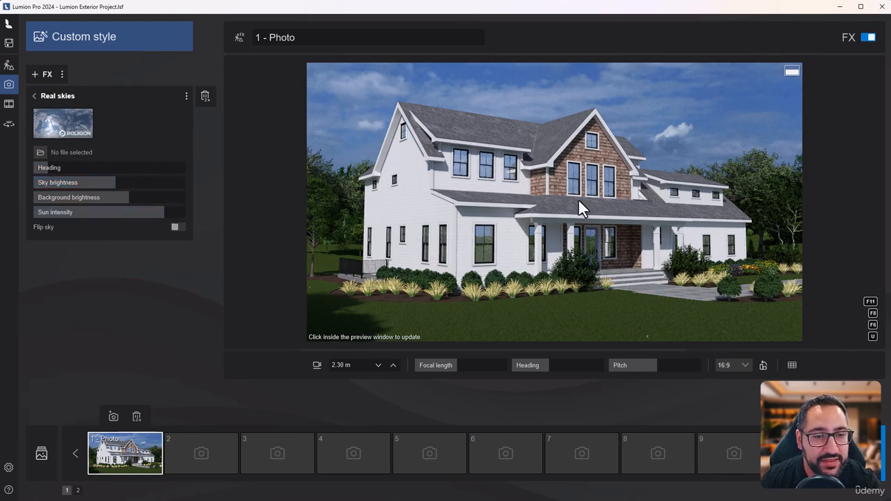
pyautogui.click(55, 97)
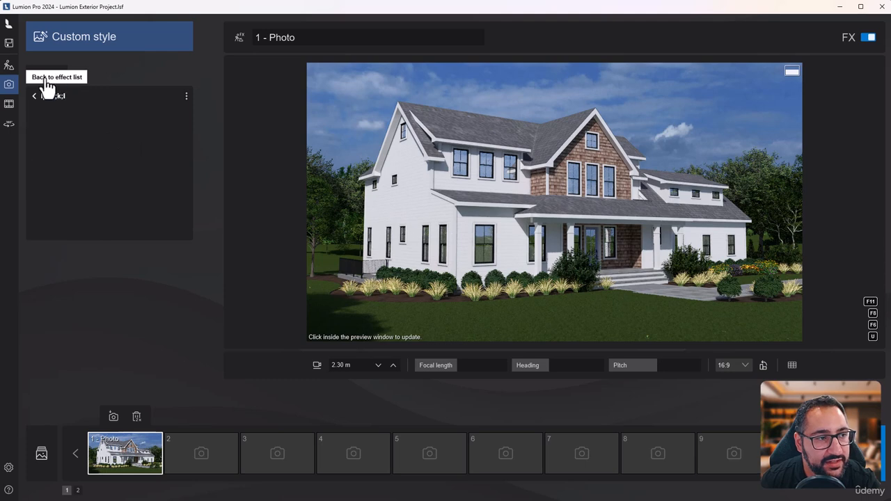
pyautogui.click(42, 75)
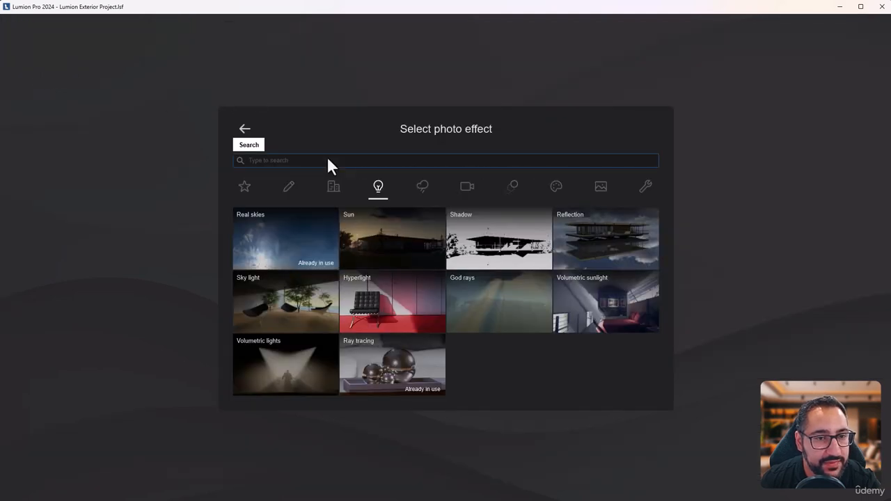
pyautogui.click(461, 195)
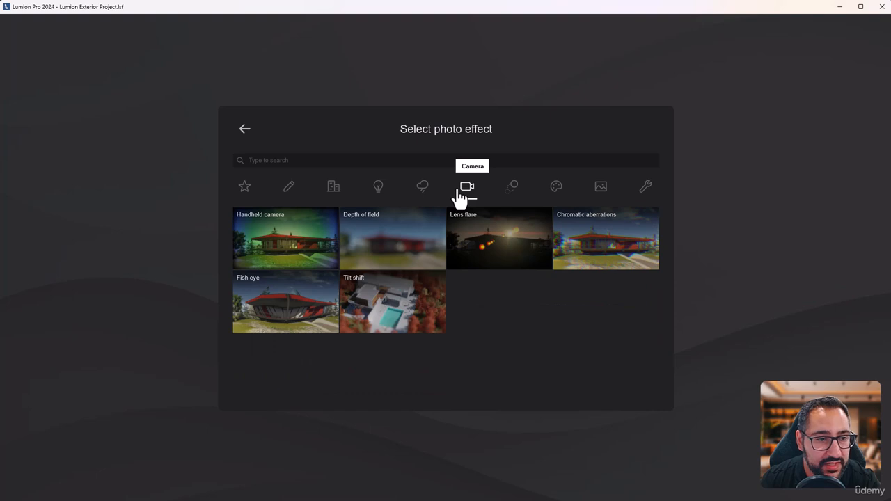
pyautogui.click(406, 245)
pyautogui.click(52, 97)
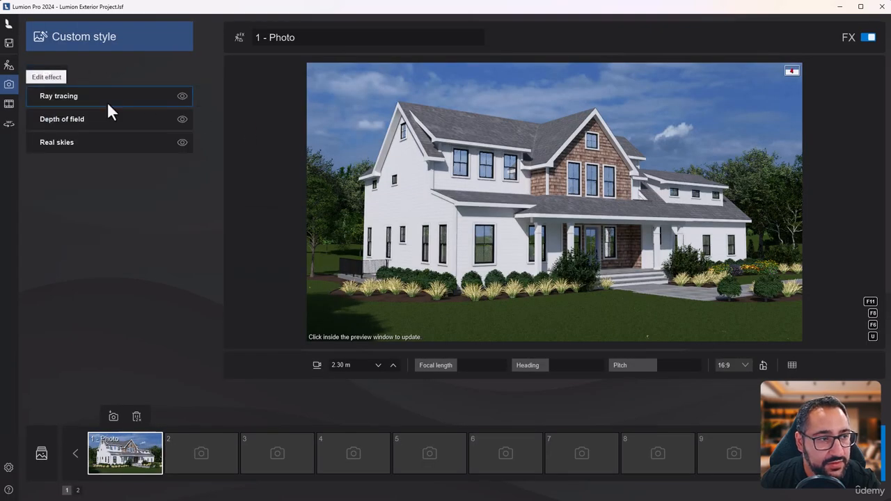
# - Find the Color correction effect by searching for "colo" and add it to photo 1
pyautogui.click(42, 78)
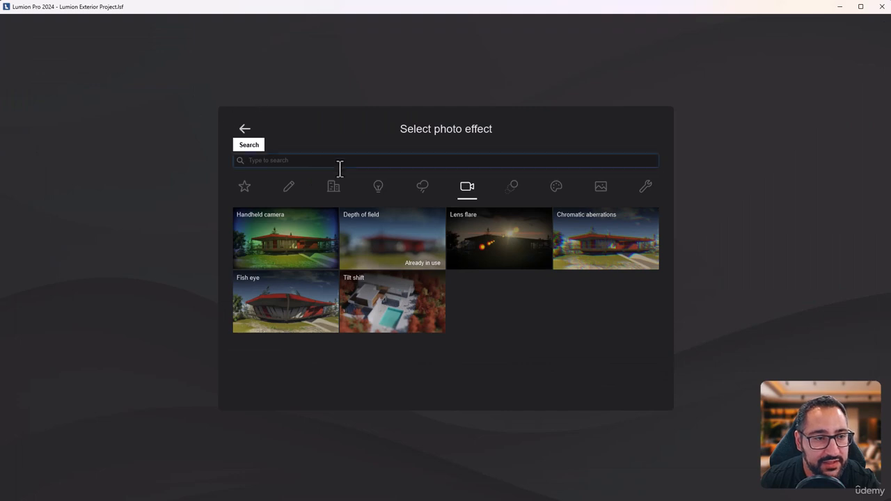
pyautogui.click(301, 163)
pyautogui.write('ex')
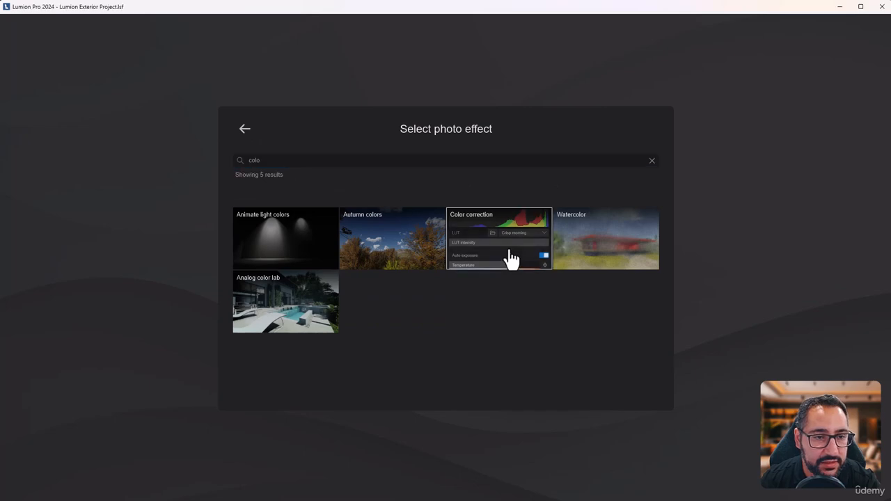
pyautogui.click(511, 255)
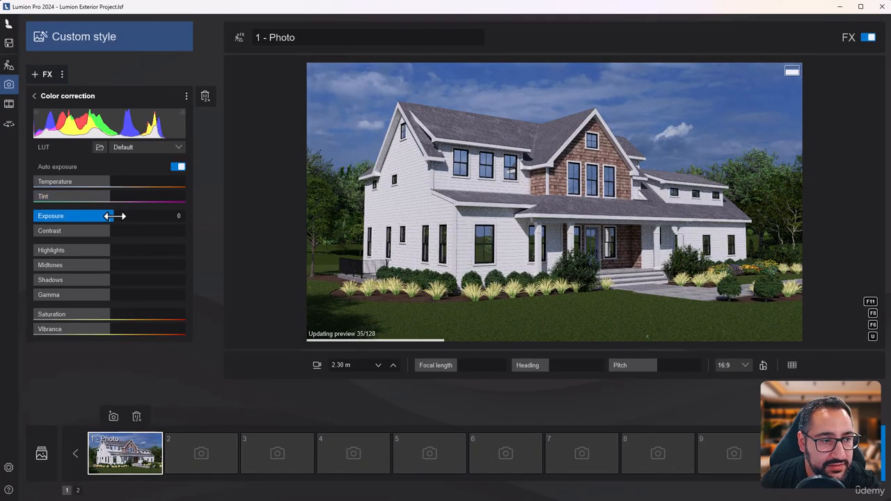
# - Try a higher Color correction exposure, return it to 0 and disable the Color correction effect
pyautogui.moveTo(115, 216); pyautogui.dragTo(121, 216)
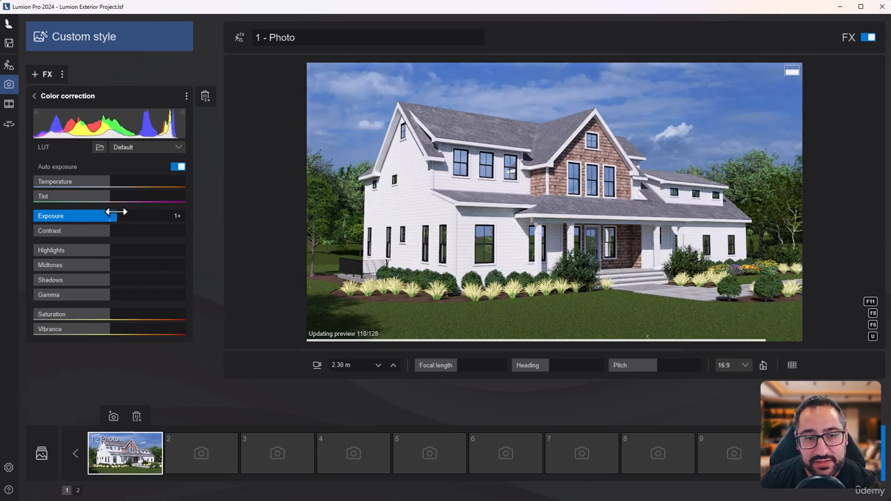
pyautogui.moveTo(111, 216); pyautogui.dragTo(110, 216)
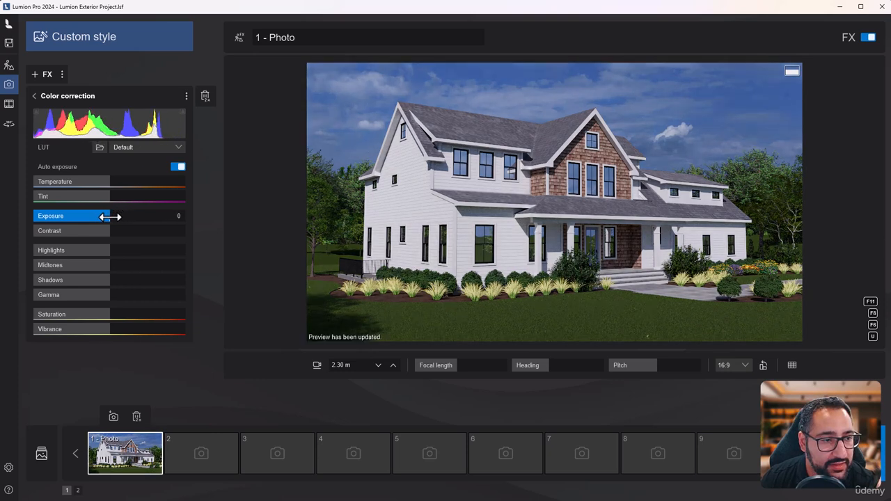
pyautogui.click(34, 96)
pyautogui.click(182, 119)
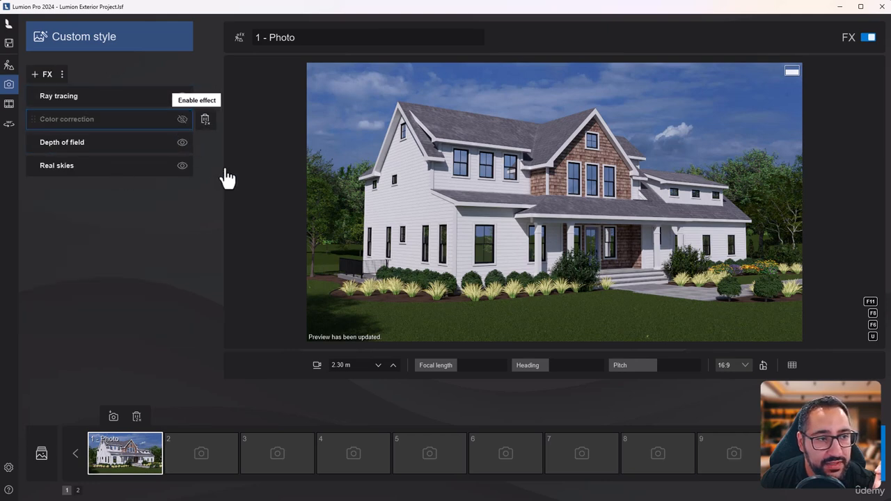
# - Open the Depth of field settings and move the photo camera behind the tree leaves so they frame the house
pyautogui.click(124, 155)
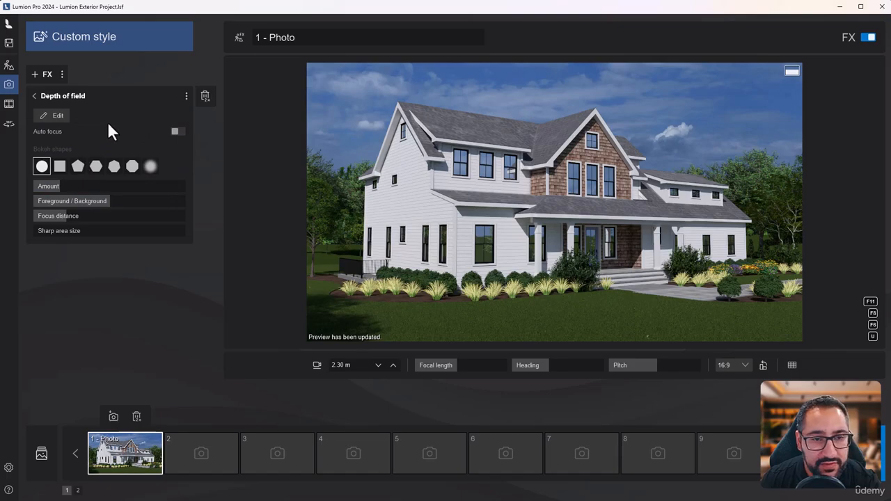
pyautogui.press('a')
pyautogui.moveTo(488, 212); pyautogui.dragTo(449, 214, button='right')
pyautogui.press('w')
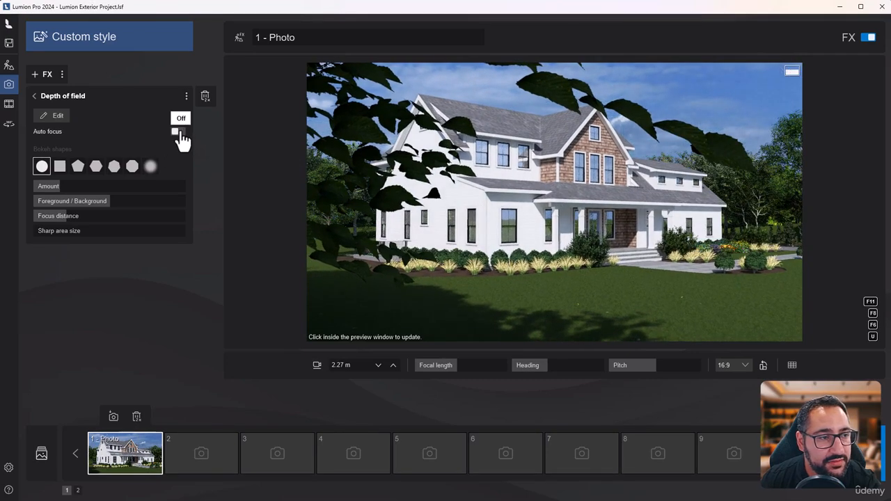
# - Set the Depth of field focus point in front of the house with auto focus on and raise the amount to about 377
pyautogui.click(62, 118)
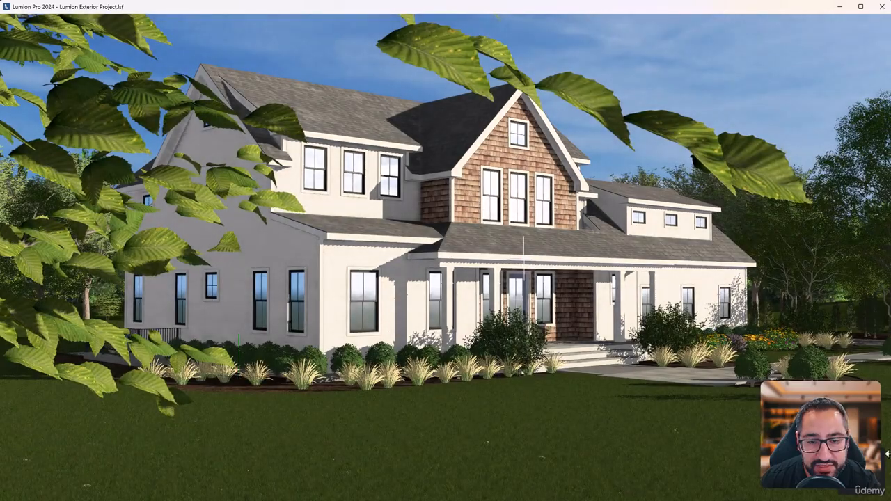
pyautogui.click(531, 378)
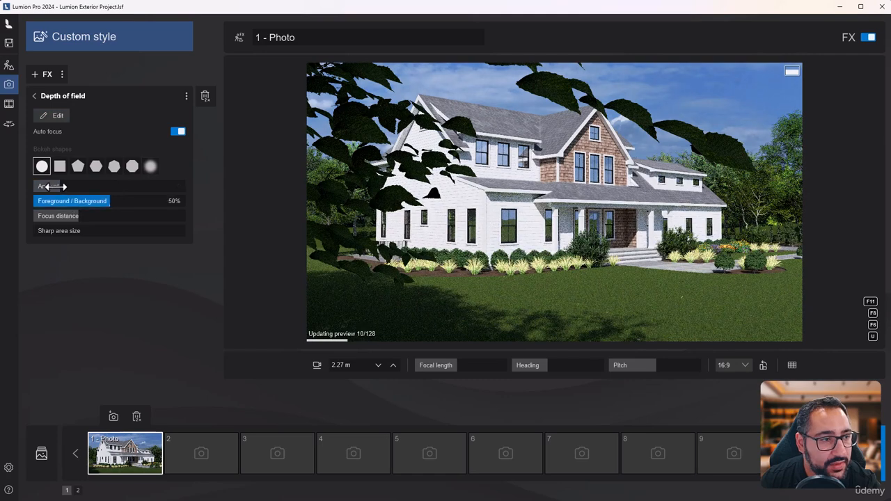
pyautogui.moveTo(75, 186); pyautogui.dragTo(142, 195)
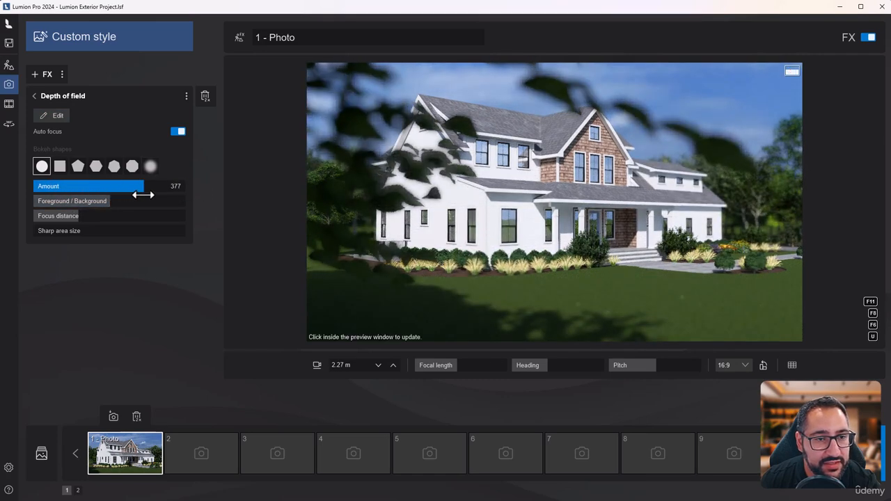
# - Reframe the photo camera to show the whole house with only a few blurred leaves at the edges of the image
pyautogui.click(557, 202)
pyautogui.press('s')
pyautogui.press('d')
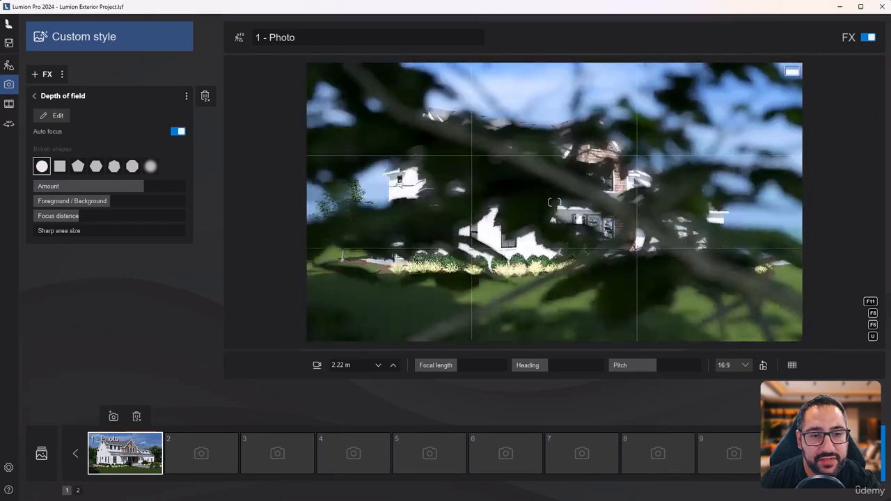
pyautogui.press('w')
pyautogui.press('d')
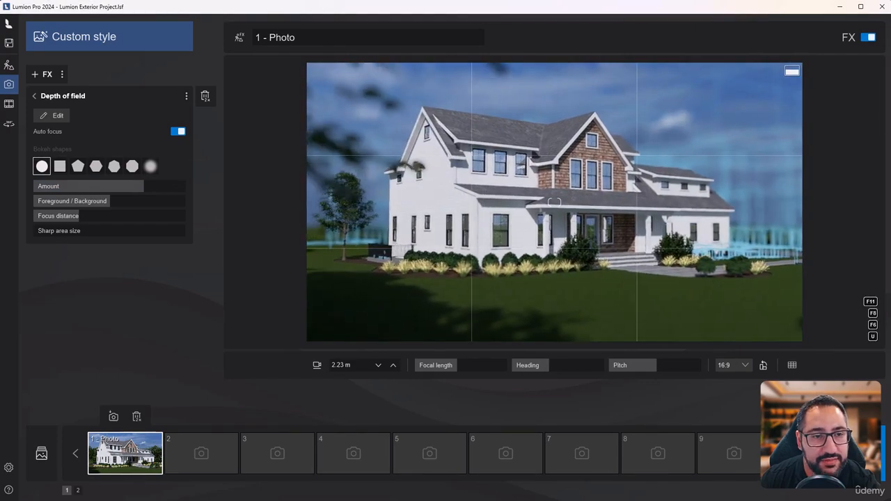
pyautogui.moveTo(542, 235); pyautogui.dragTo(559, 236, button='right')
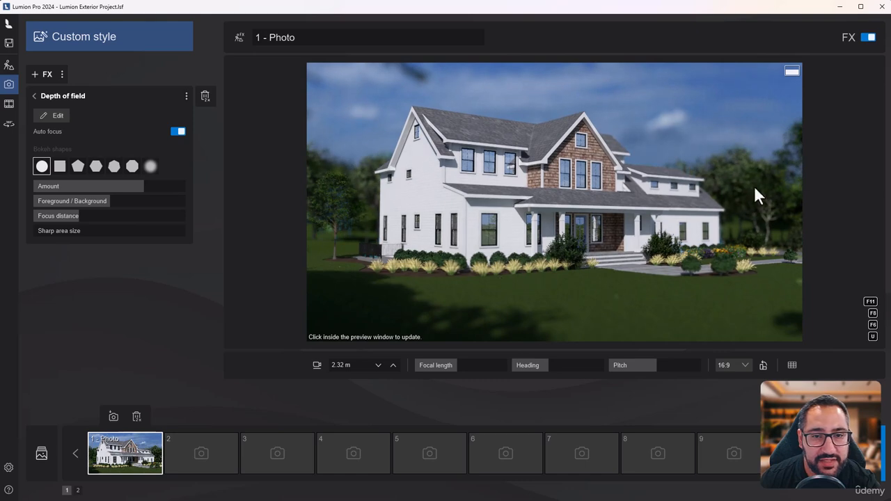
pyautogui.moveTo(393, 220); pyautogui.dragTo(482, 229, button='right')
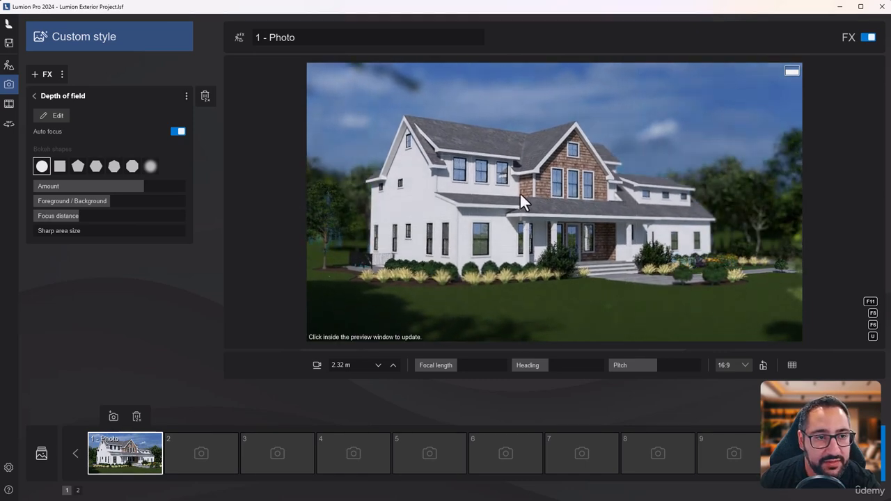
pyautogui.scroll(-2, 522, 193)
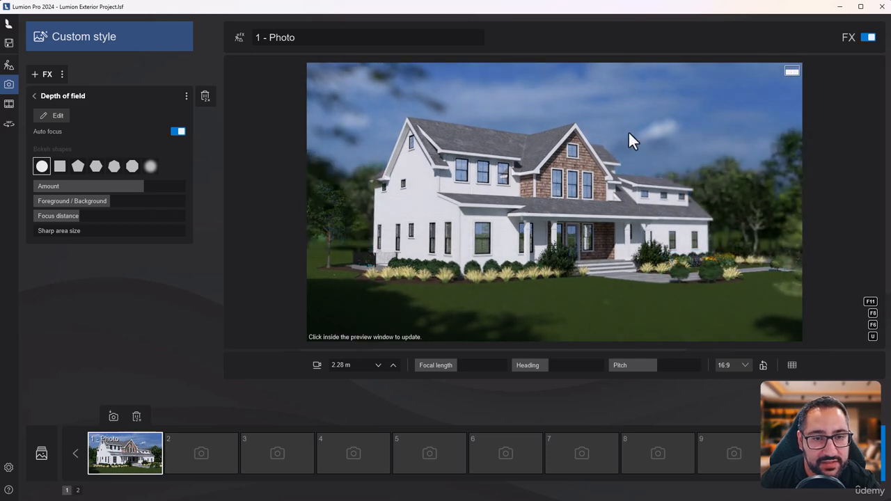
pyautogui.moveTo(628, 132); pyautogui.dragTo(626, 125, button='right')
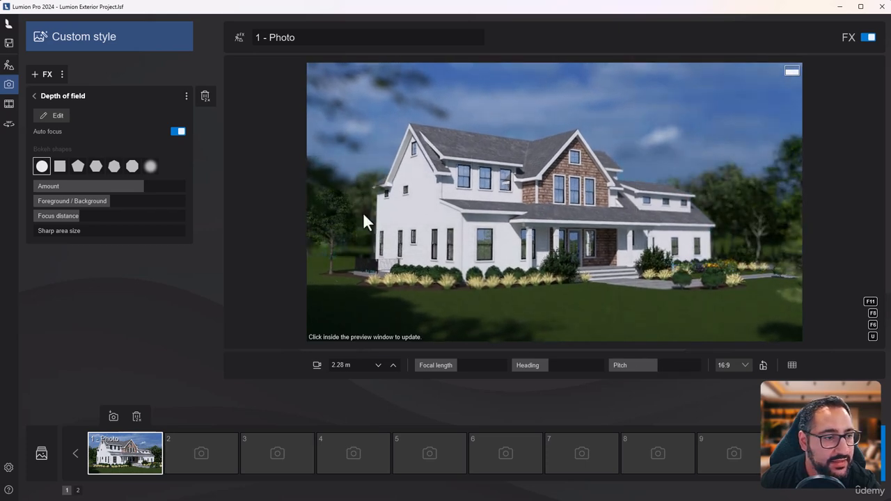
# - Reduce the Depth of field amount to about 165 and save the new camera view to photo 1
pyautogui.moveTo(71, 188); pyautogui.dragTo(43, 200)
pyautogui.click(113, 416)
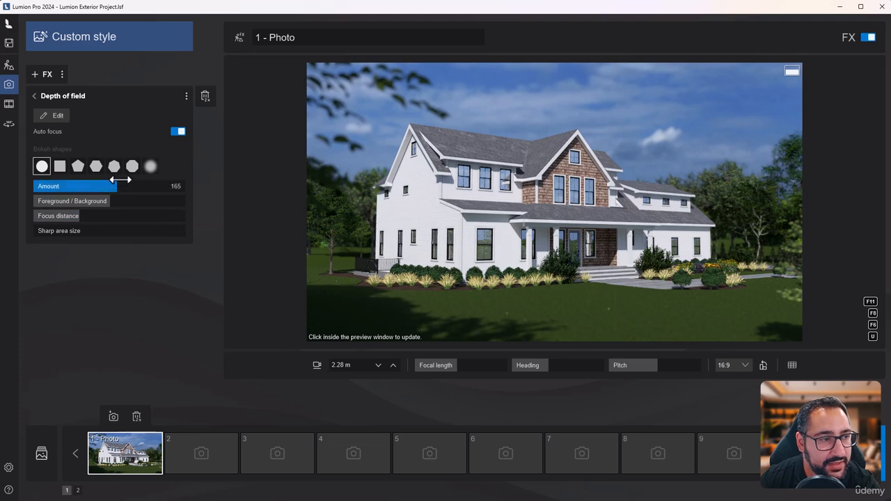
pyautogui.click(61, 103)
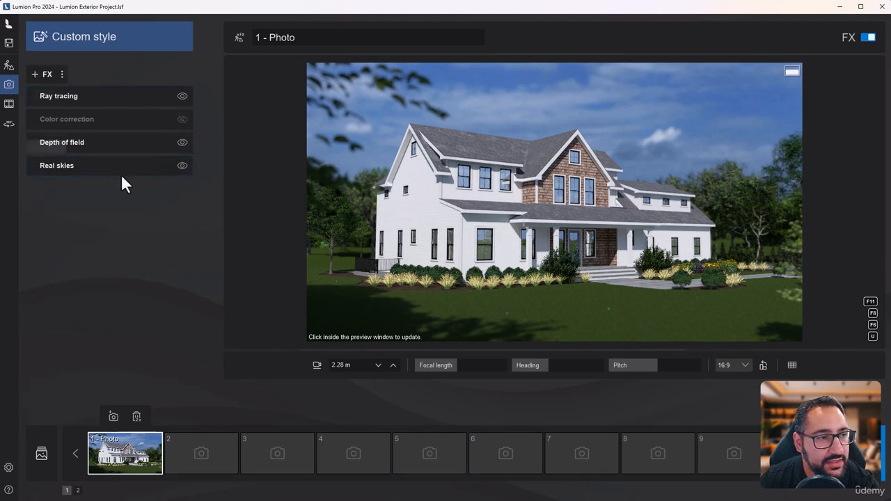
# - Search the photo effects for "fog" and add the Fog effect to photo 1
pyautogui.click(48, 74)
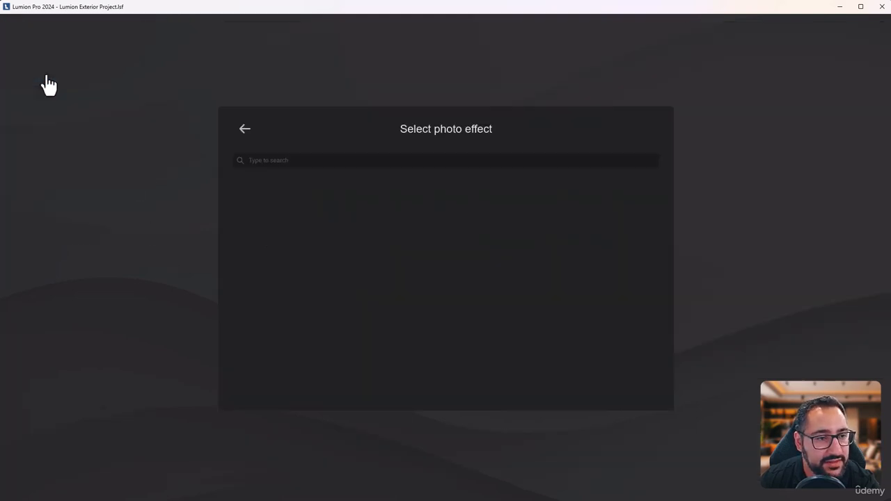
pyautogui.click(241, 160)
pyautogui.write('fog')
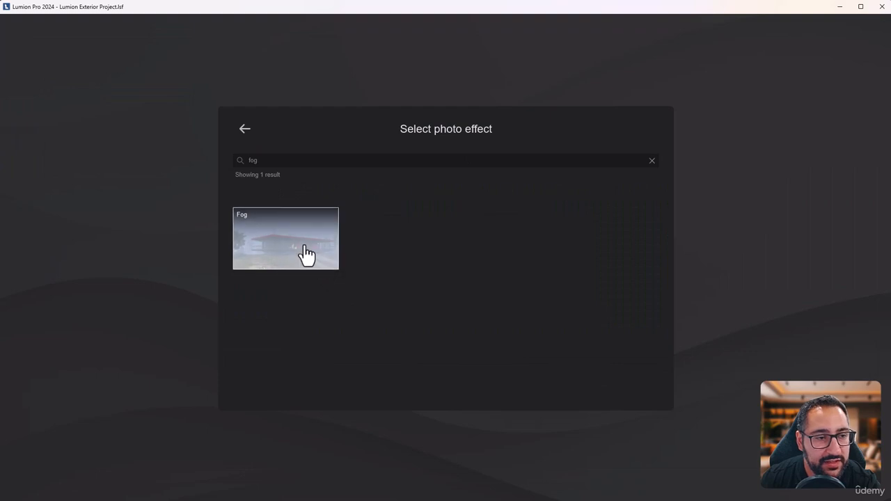
pyautogui.click(328, 262)
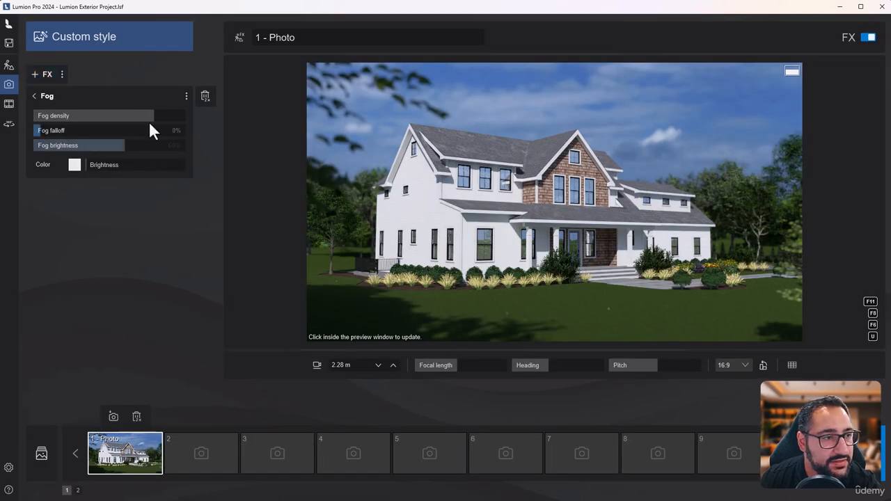
# - Fine-tune the fog density and fog falloff to create a light haze around the background trees
pyautogui.moveTo(122, 119); pyautogui.dragTo(165, 115)
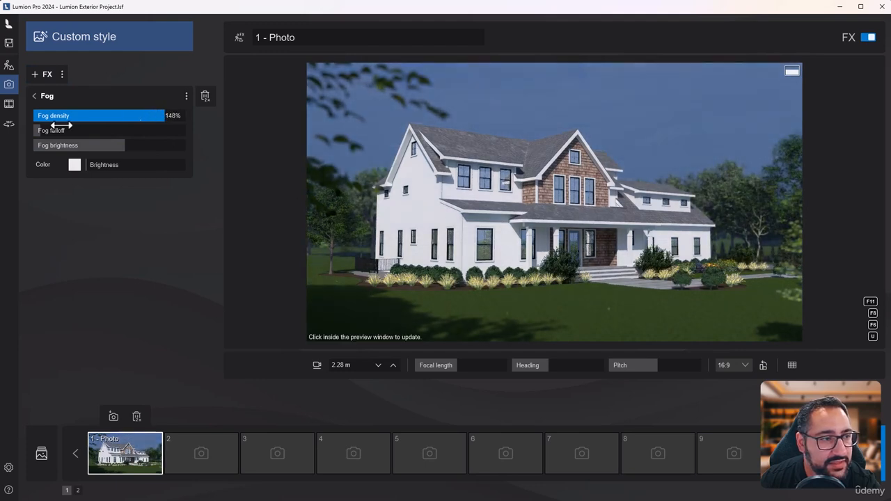
pyautogui.moveTo(61, 125); pyautogui.dragTo(30, 137)
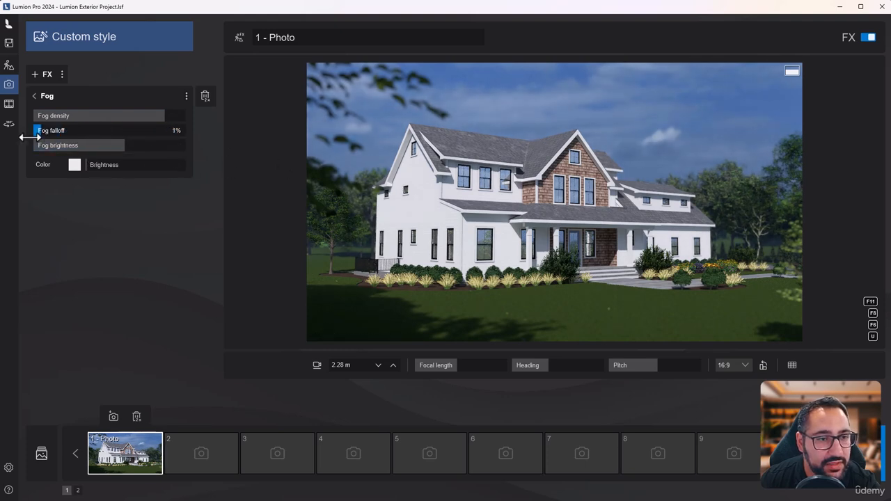
pyautogui.moveTo(76, 116); pyautogui.dragTo(156, 116)
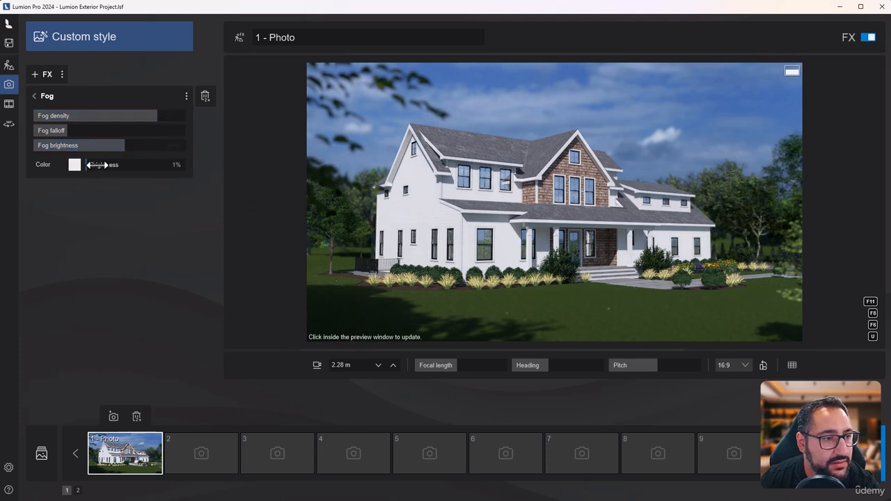
# - Set the fog color brightness to about 6% and update the ray-traced preview
pyautogui.moveTo(94, 165); pyautogui.dragTo(277, 158)
pyautogui.moveTo(109, 169)
pyautogui.mouseDown()
pyautogui.moveTo(143, 168)
pyautogui.moveTo(107, 165)
pyautogui.mouseUp()
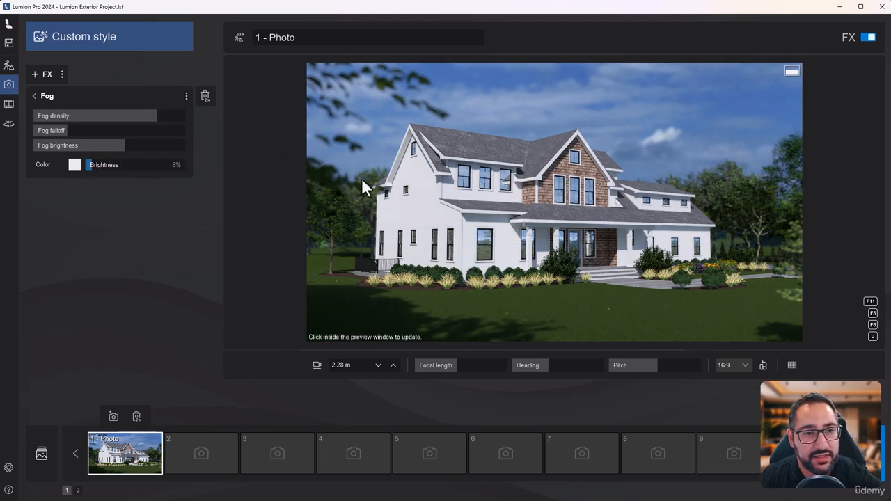
pyautogui.click(494, 188)
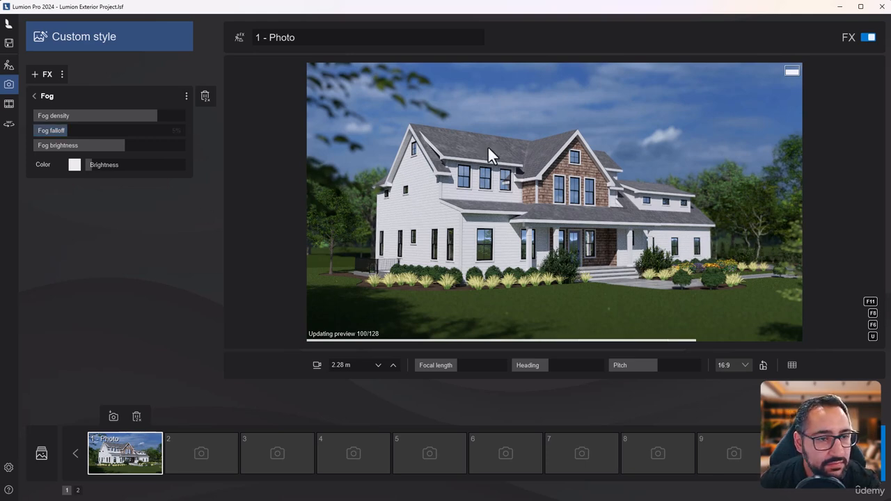
# - Increase the sun intensity of the Real skies effect
pyautogui.click(40, 96)
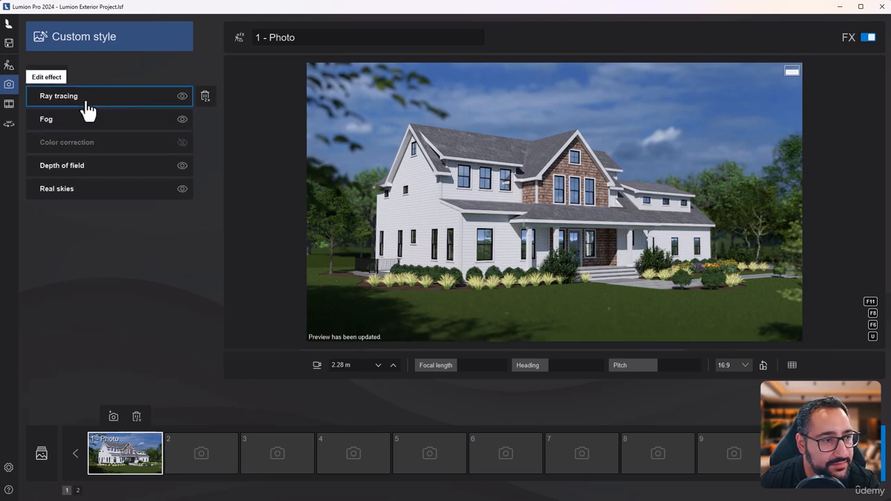
pyautogui.click(87, 194)
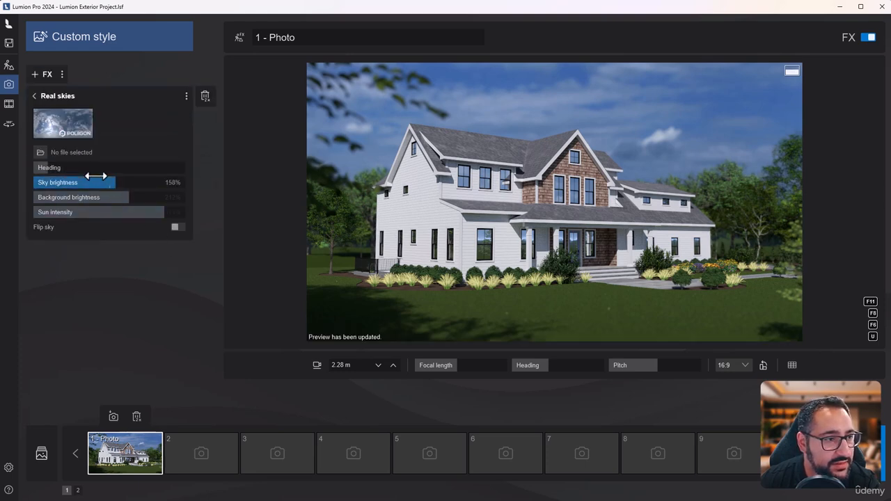
pyautogui.moveTo(151, 211); pyautogui.dragTo(176, 210)
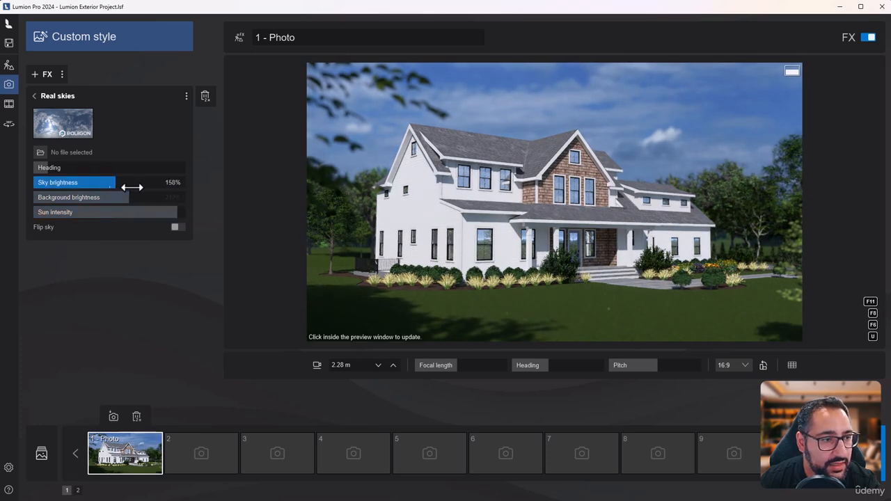
# - Set the Real skies sky brightness to about 346% and background brightness to about 223%, refreshing the ray-traced preview
pyautogui.moveTo(119, 179); pyautogui.dragTo(125, 179)
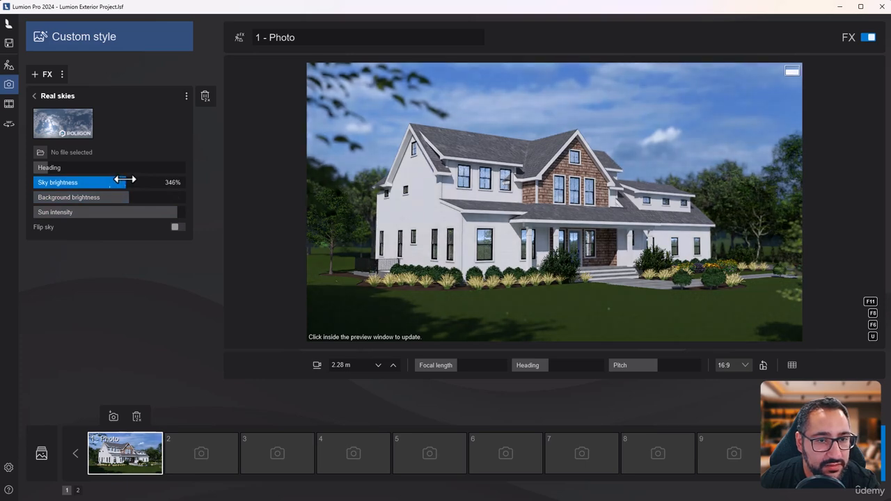
pyautogui.click(507, 173)
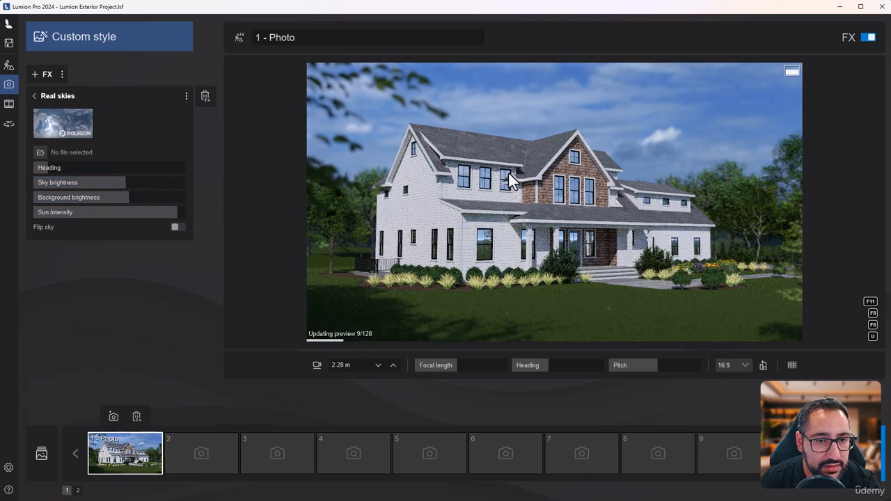
pyautogui.click(146, 199)
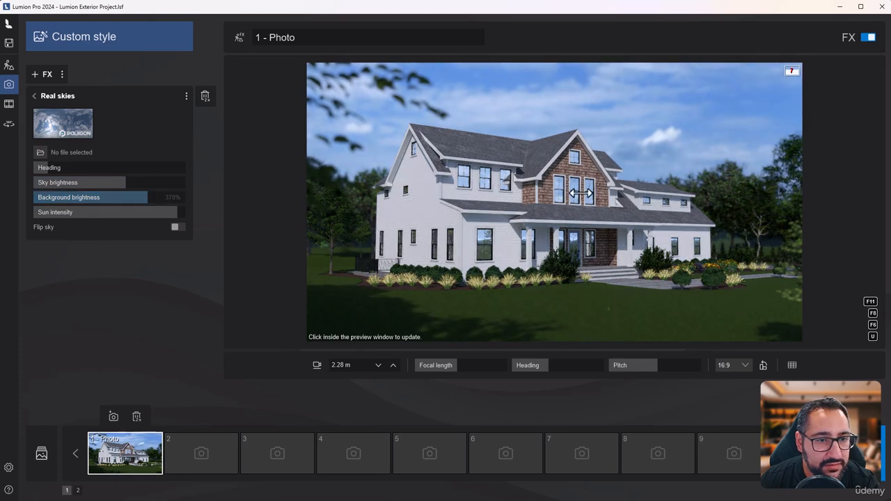
pyautogui.click(588, 172)
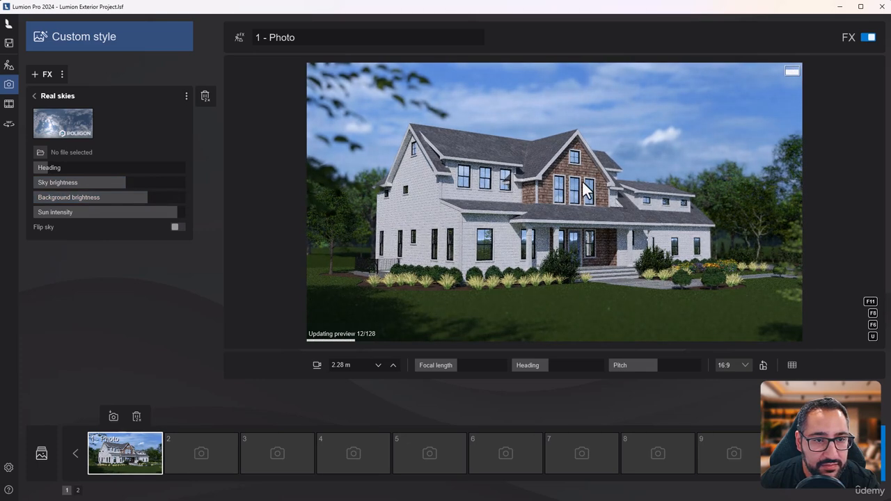
pyautogui.moveTo(148, 199)
pyautogui.mouseDown()
pyautogui.moveTo(206, 198)
pyautogui.moveTo(101, 200)
pyautogui.moveTo(169, 197)
pyautogui.moveTo(123, 197)
pyautogui.moveTo(131, 197)
pyautogui.mouseUp()
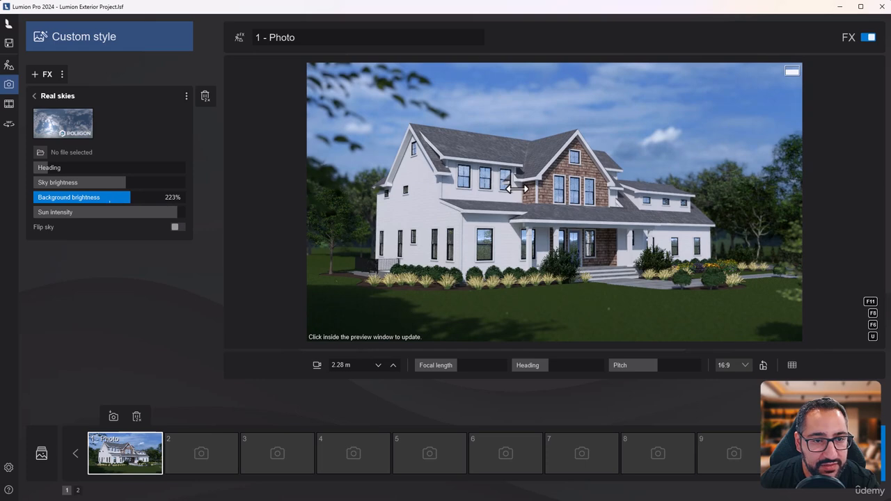
pyautogui.click(516, 188)
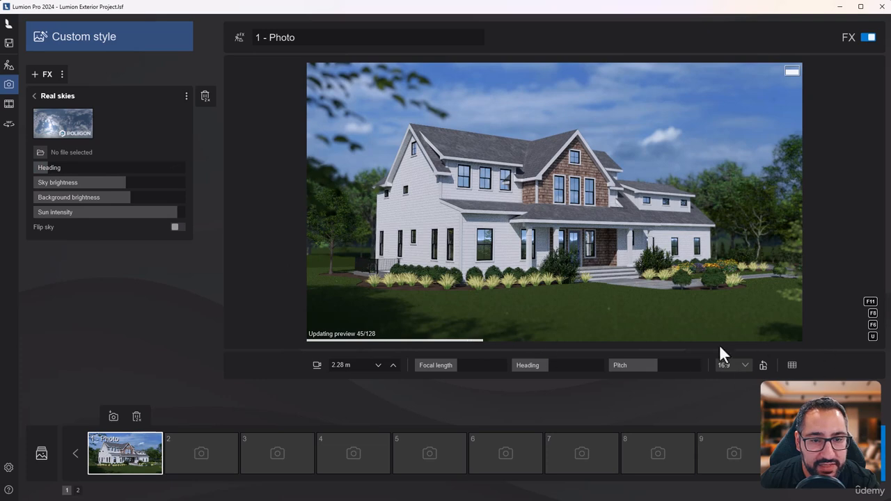
# - Raise the exposure slightly in the Color correction effect with auto exposure temporarily disabled, and re-enable auto exposure
pyautogui.click(46, 98)
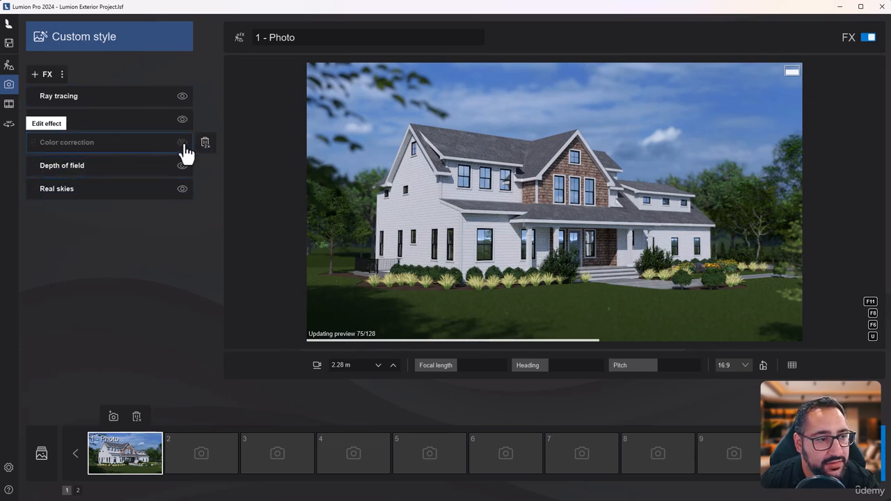
pyautogui.click(149, 147)
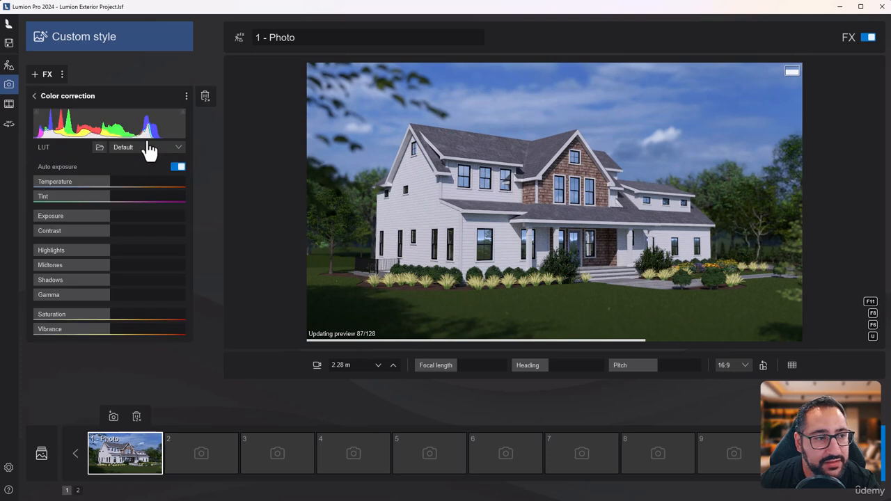
pyautogui.click(179, 168)
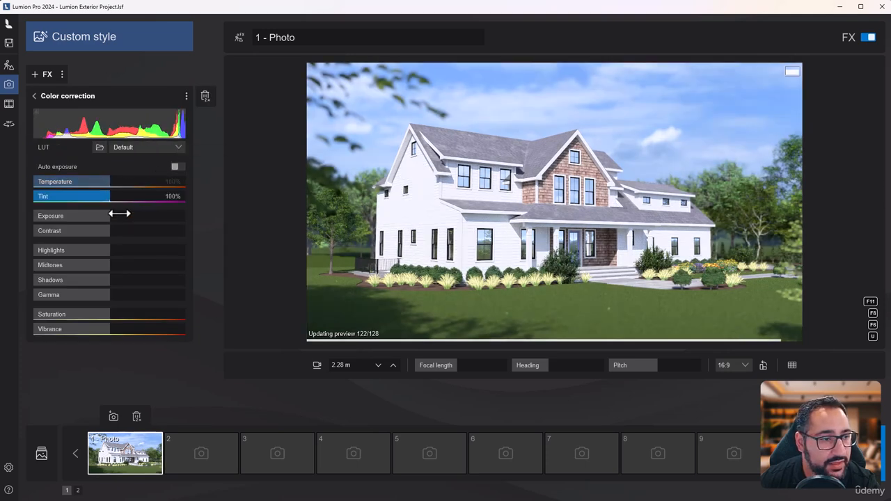
pyautogui.moveTo(109, 219)
pyautogui.mouseDown()
pyautogui.moveTo(90, 220)
pyautogui.moveTo(128, 214)
pyautogui.moveTo(72, 230)
pyautogui.moveTo(106, 222)
pyautogui.moveTo(98, 224)
pyautogui.mouseUp()
pyautogui.click(177, 167)
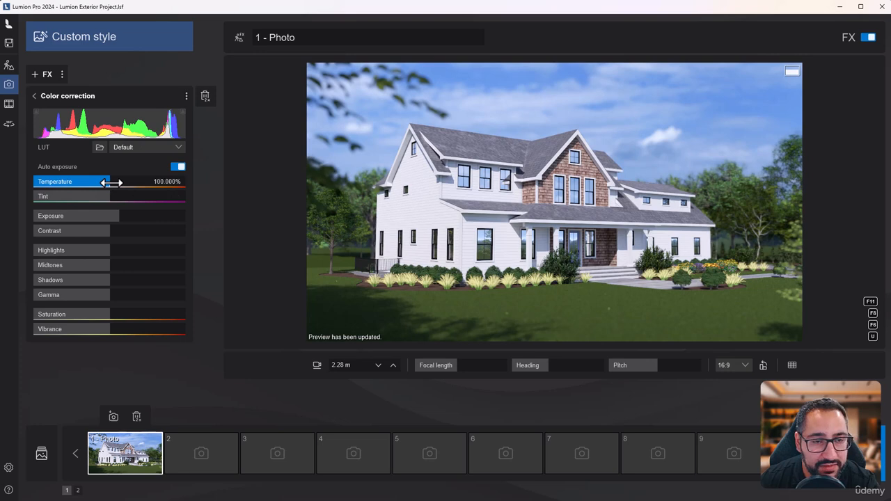
# - Warm the color temperature slightly and raise the contrast to about 115% in Color correction
pyautogui.moveTo(112, 182); pyautogui.dragTo(264, 199)
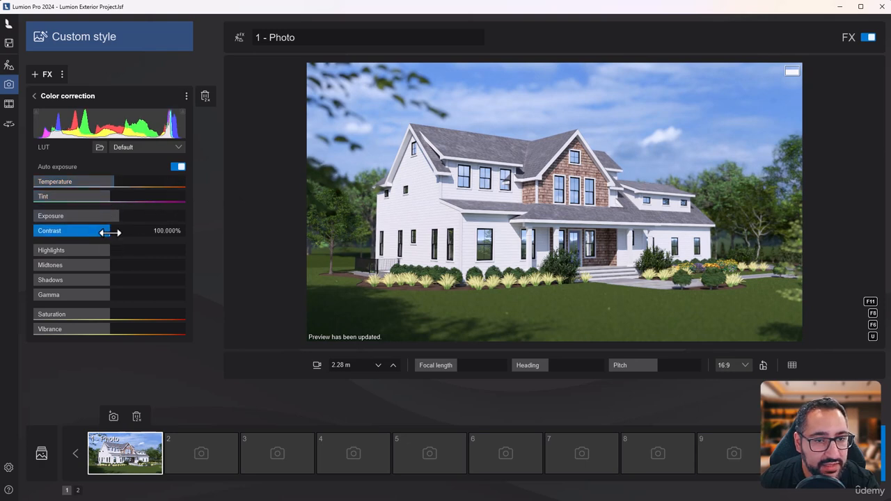
pyautogui.moveTo(109, 232); pyautogui.dragTo(233, 249)
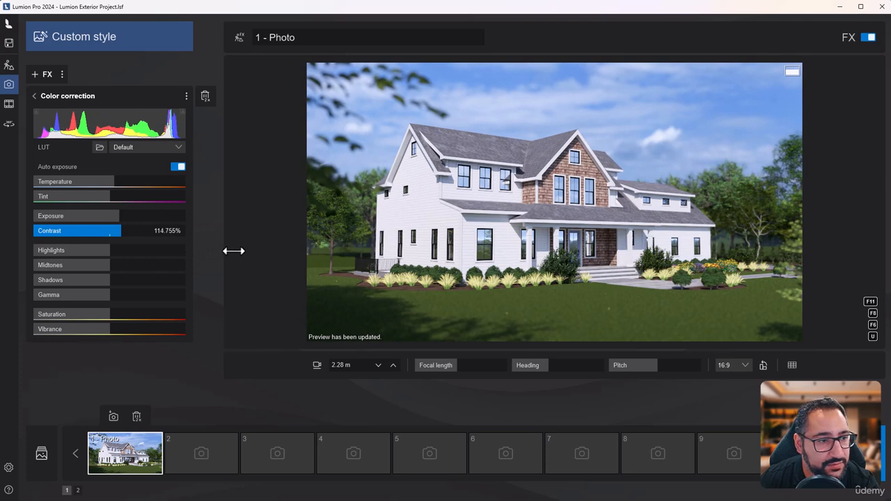
# - Balance the tones in Color correction with higher highlights and gamma, and lower midtones and shadows
pyautogui.moveTo(115, 250); pyautogui.dragTo(851, 225)
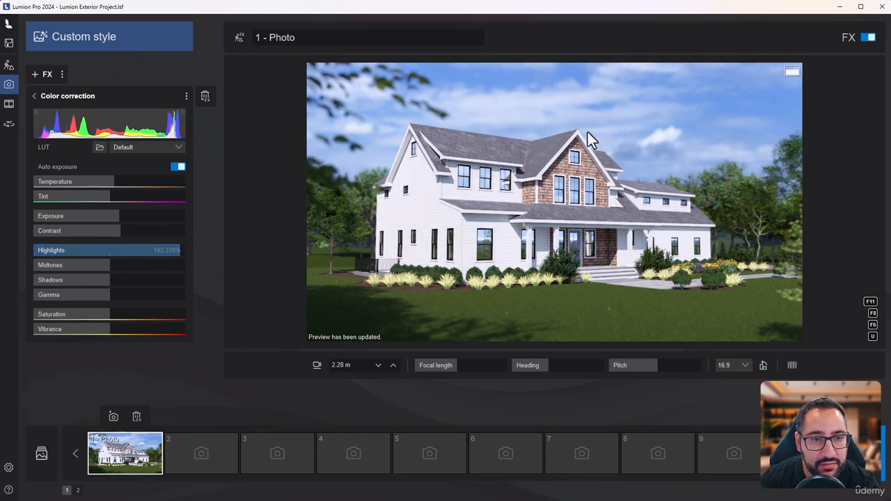
pyautogui.moveTo(153, 251); pyautogui.dragTo(95, 314)
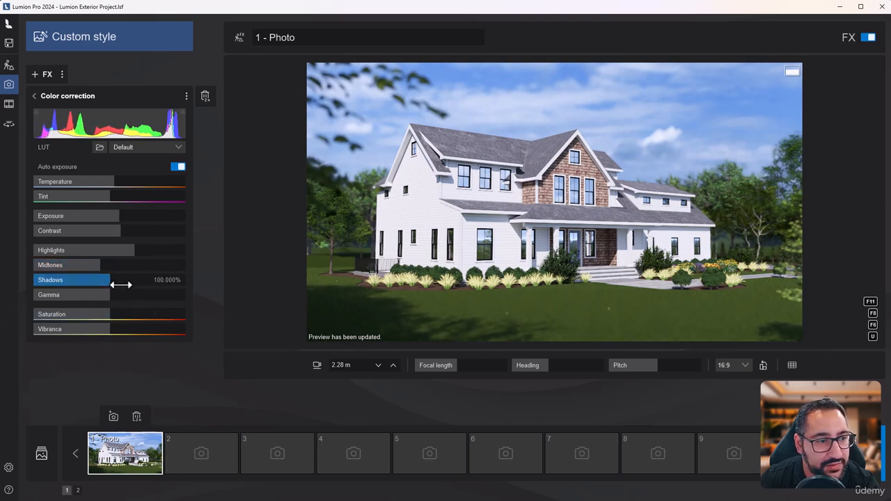
pyautogui.moveTo(112, 264); pyautogui.dragTo(169, 313)
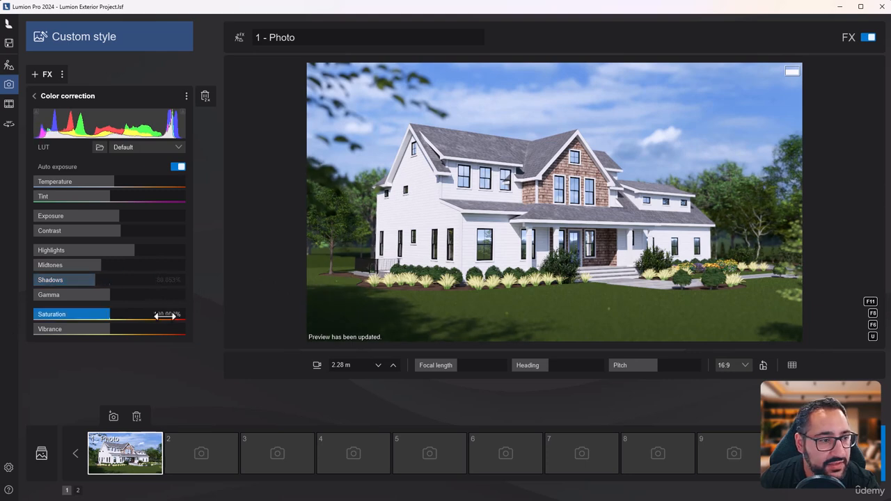
pyautogui.moveTo(110, 295); pyautogui.dragTo(162, 307)
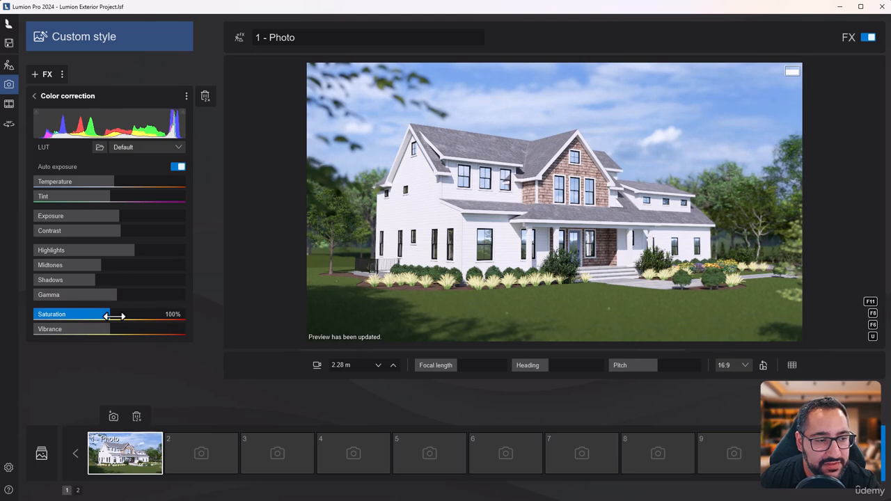
# - Lower the saturation slightly and raise the vibrance in Color correction
pyautogui.moveTo(114, 317); pyautogui.dragTo(192, 345)
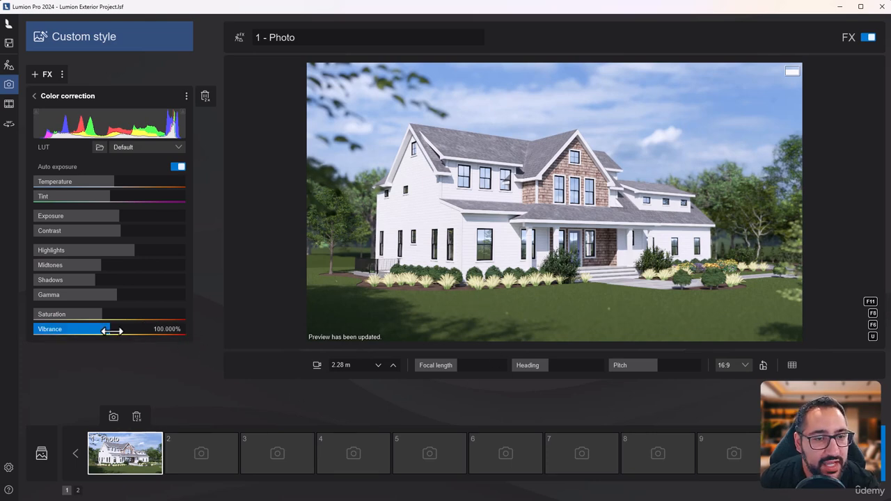
pyautogui.moveTo(153, 326); pyautogui.dragTo(124, 329)
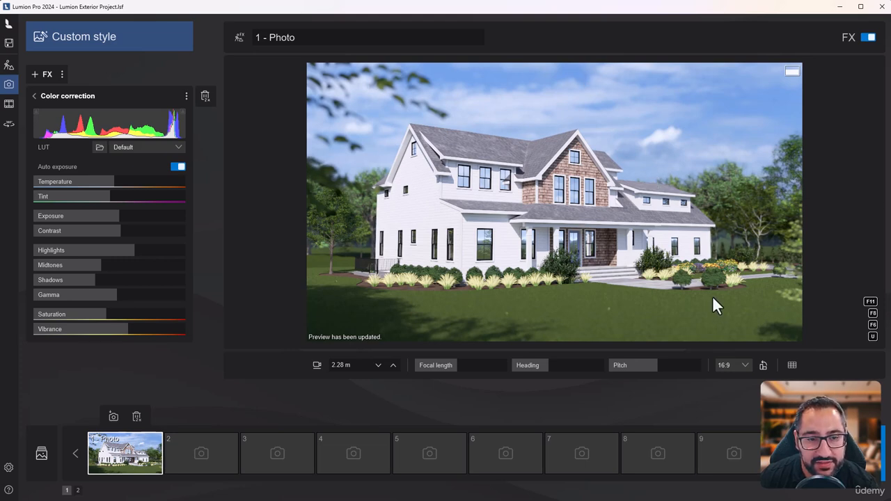
pyautogui.click(105, 415)
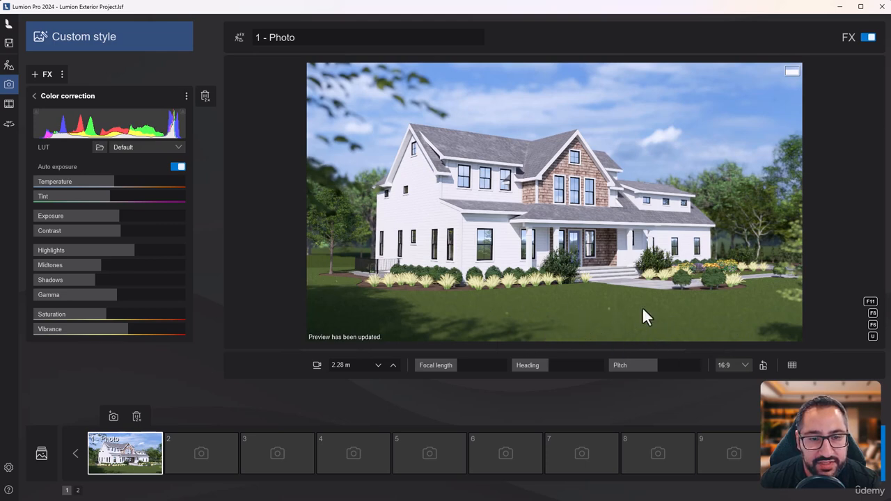
# - Reframe photo 1 with a slightly longer focal length and more sky above the house, and store the new camera view
pyautogui.click(460, 365)
pyautogui.moveTo(459, 366); pyautogui.dragTo(468, 365)
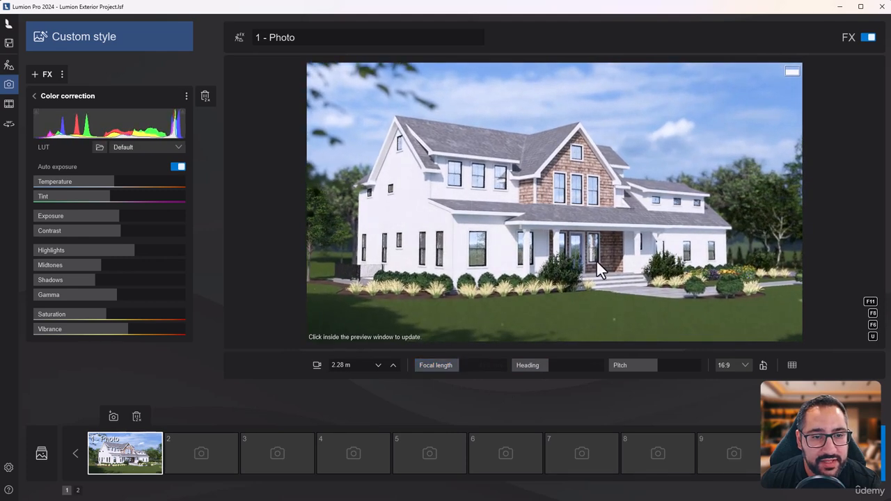
pyautogui.moveTo(597, 261); pyautogui.dragTo(592, 245, button='right')
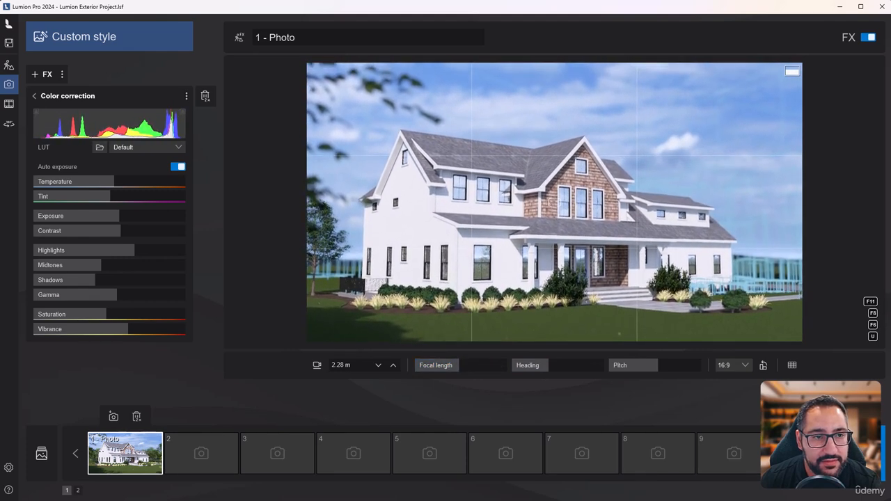
pyautogui.click(113, 416)
pyautogui.click(653, 305)
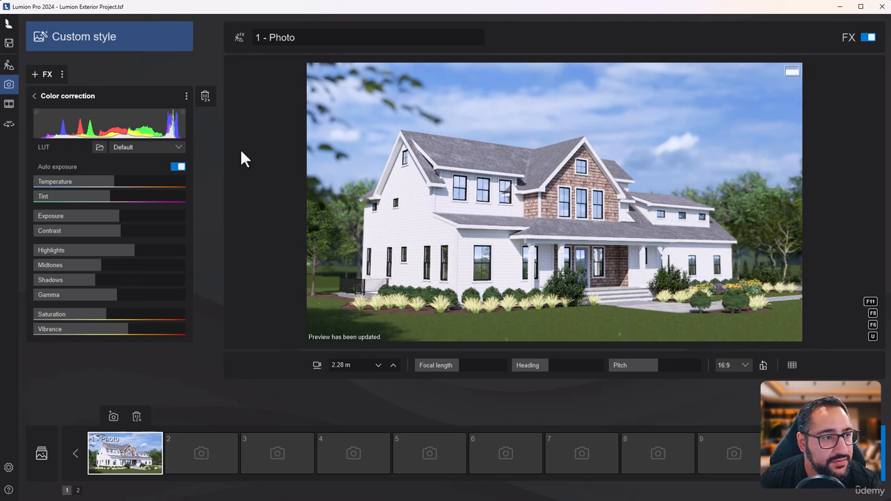
# - Reduce the depth of field amount for photo 1 and update the ray-traced preview
pyautogui.click(36, 98)
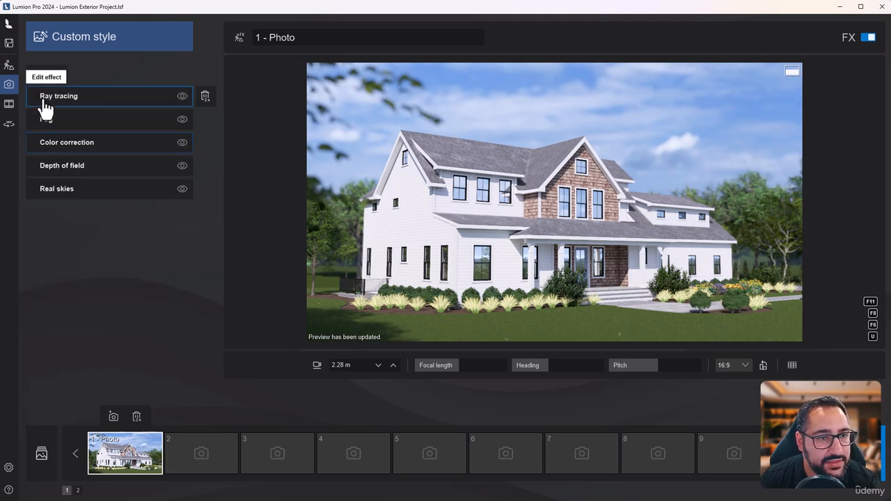
pyautogui.click(116, 167)
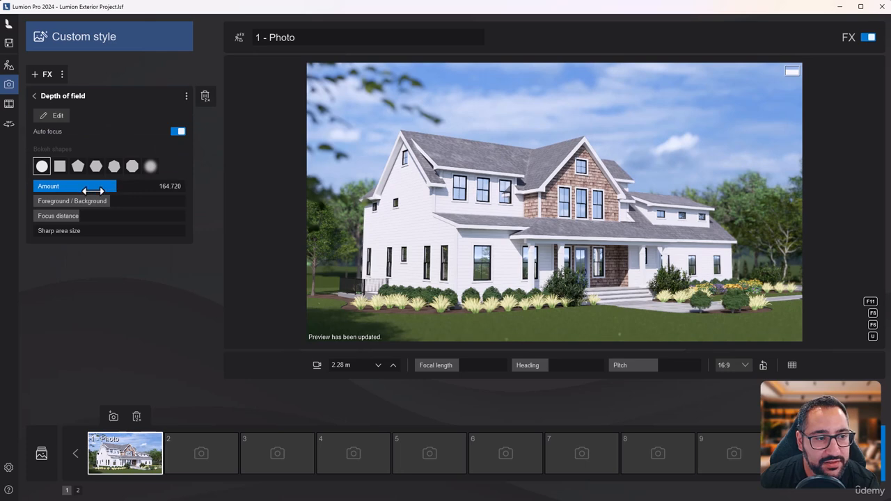
pyautogui.moveTo(92, 191); pyautogui.dragTo(8, 207)
pyautogui.click(512, 228)
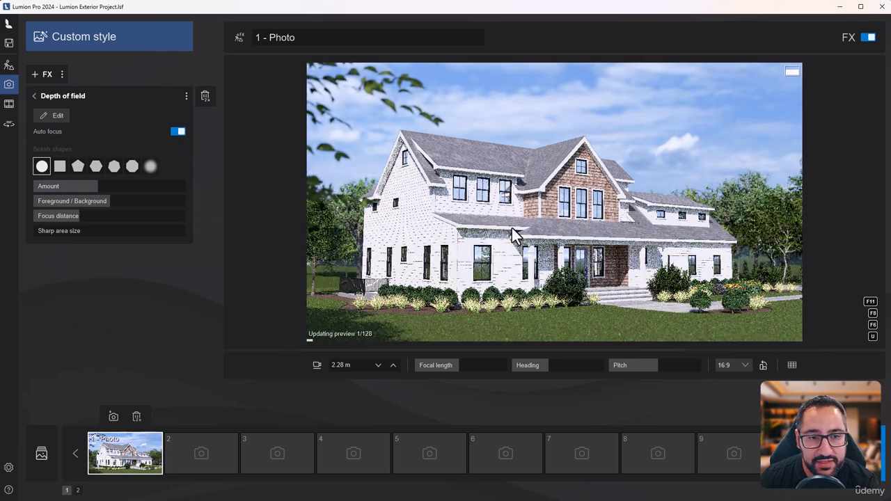
pyautogui.click(62, 96)
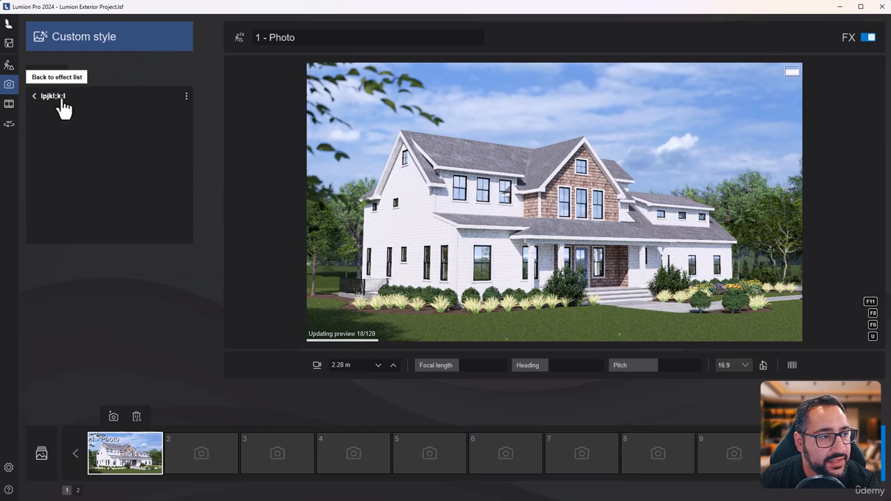
# - Switch to editing materials in the scene and slightly increase the weathering strength of the dark gable roof's Roof1 surface
pyautogui.click(8, 70)
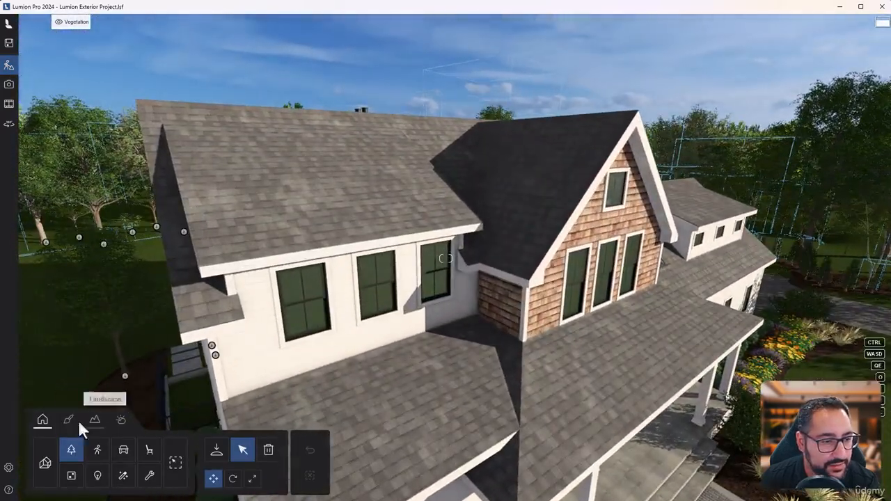
pyautogui.click(68, 419)
pyautogui.click(357, 198)
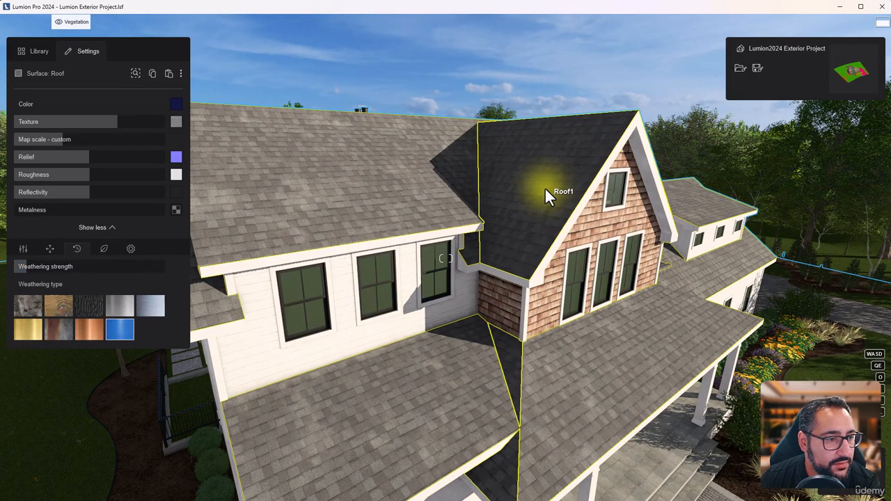
pyautogui.click(541, 211)
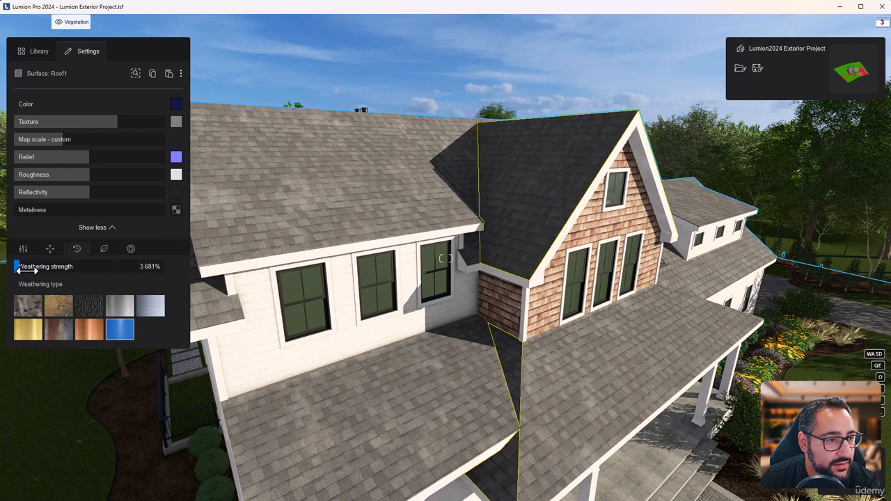
pyautogui.moveTo(26, 271); pyautogui.dragTo(40, 270)
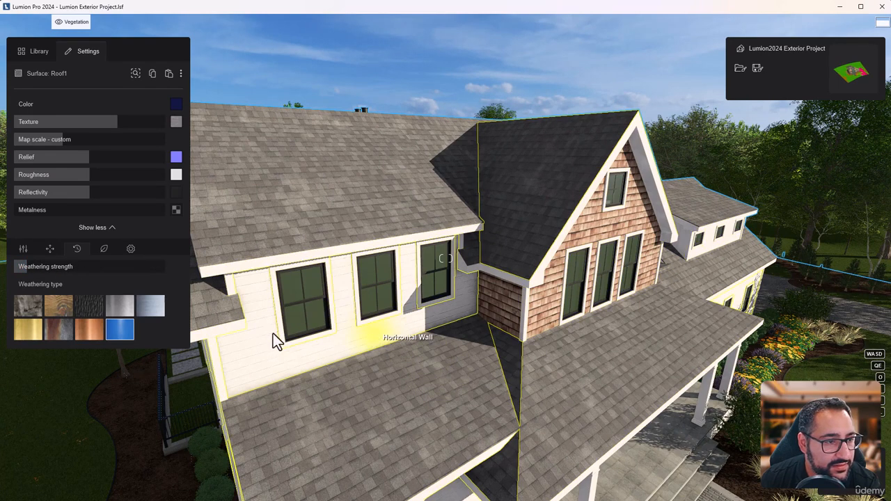
# - Adjust the weathering strength of the house's white Horizontal Wall surface to about 26%, judging it on the side facade
pyautogui.click(347, 330)
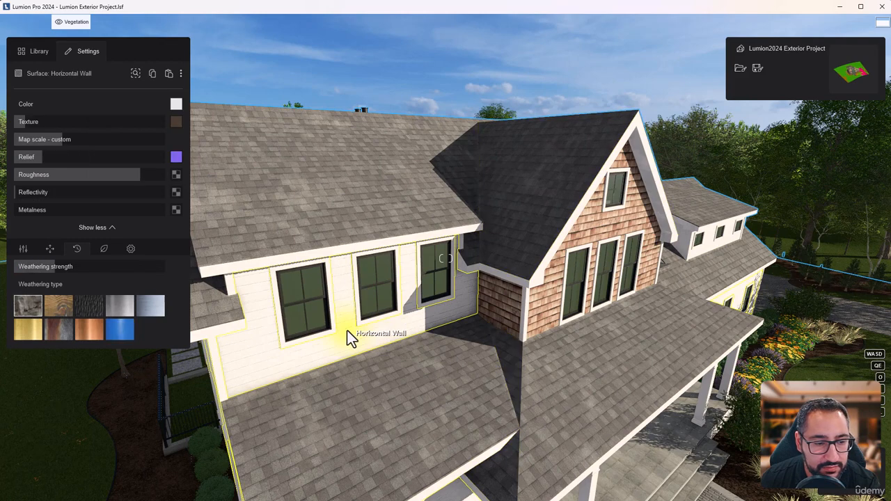
pyautogui.moveTo(46, 267); pyautogui.dragTo(87, 264)
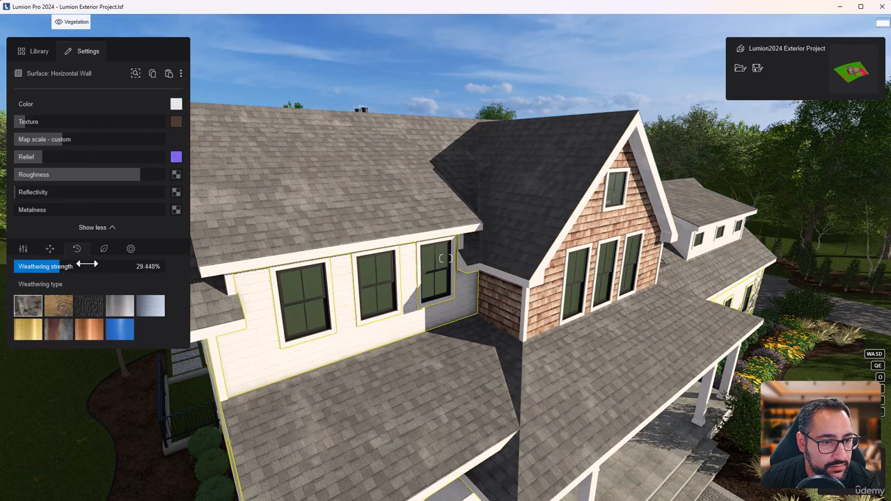
pyautogui.press('a')
pyautogui.moveTo(503, 300); pyautogui.dragTo(391, 323, button='right')
pyautogui.moveTo(70, 273); pyautogui.dragTo(2, 292)
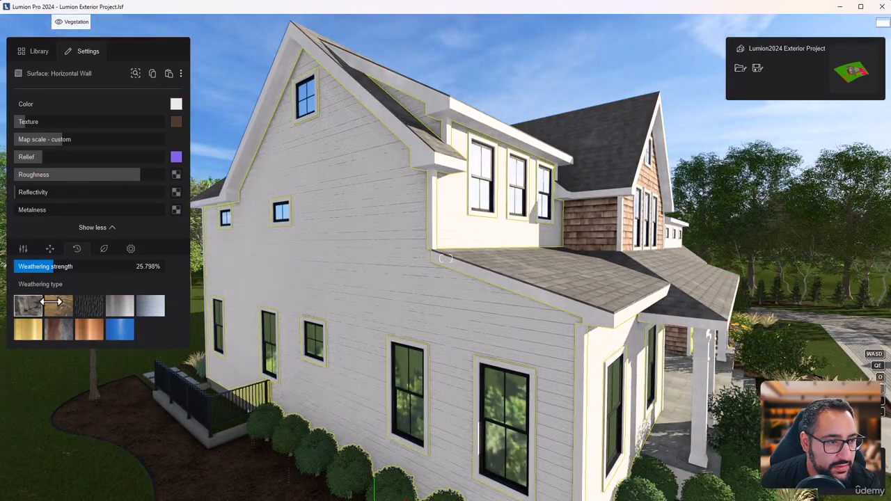
# - Try the other weathering types, such as Silver, Copper and Wood, on the Horizontal Wall surface and go back to Stone
pyautogui.click(113, 318)
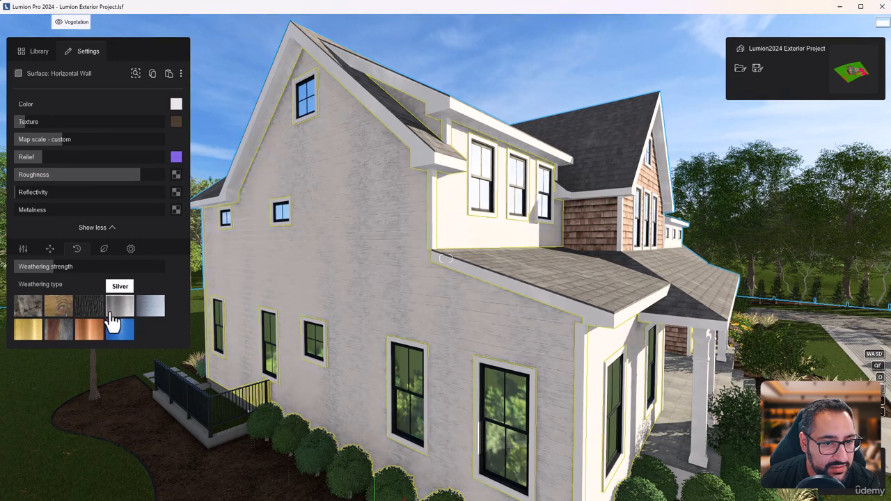
pyautogui.click(119, 336)
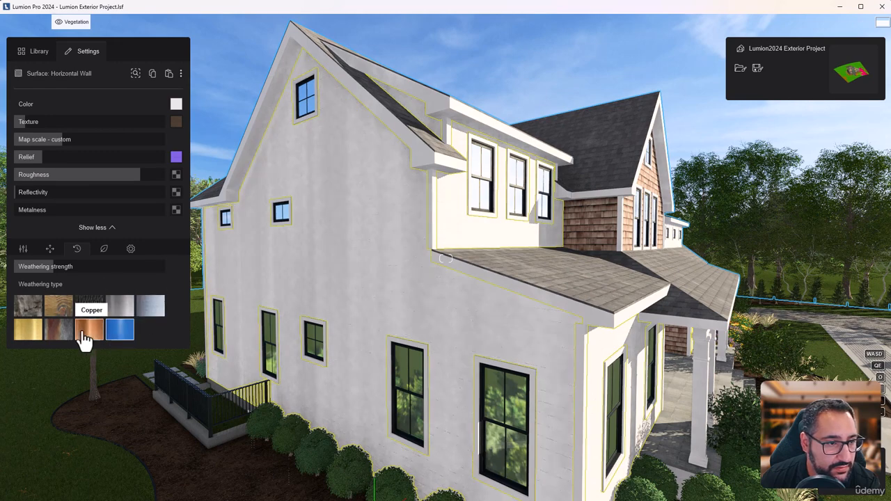
pyautogui.click(82, 334)
pyautogui.click(58, 335)
pyautogui.click(27, 335)
pyautogui.click(28, 315)
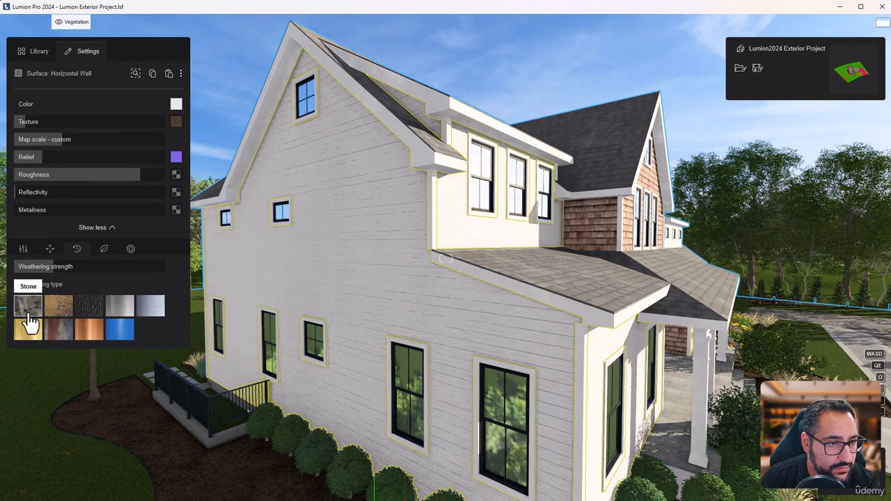
pyautogui.click(27, 333)
pyautogui.click(28, 306)
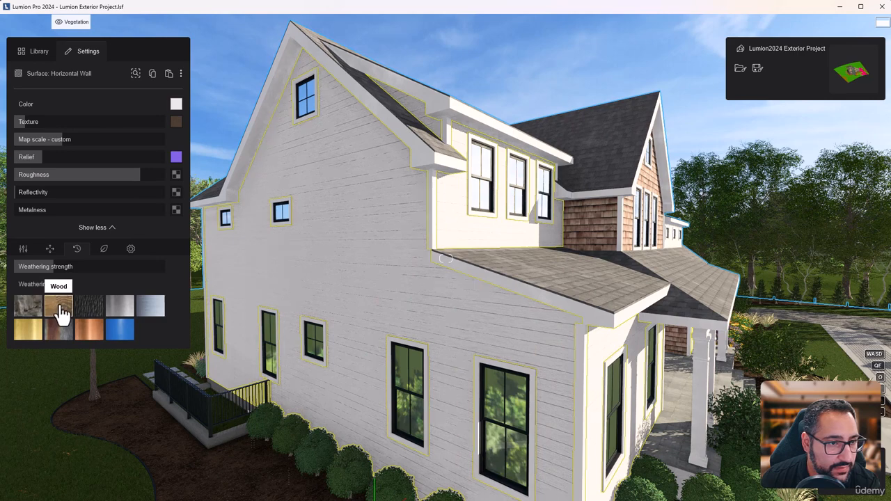
pyautogui.click(63, 314)
pyautogui.click(33, 309)
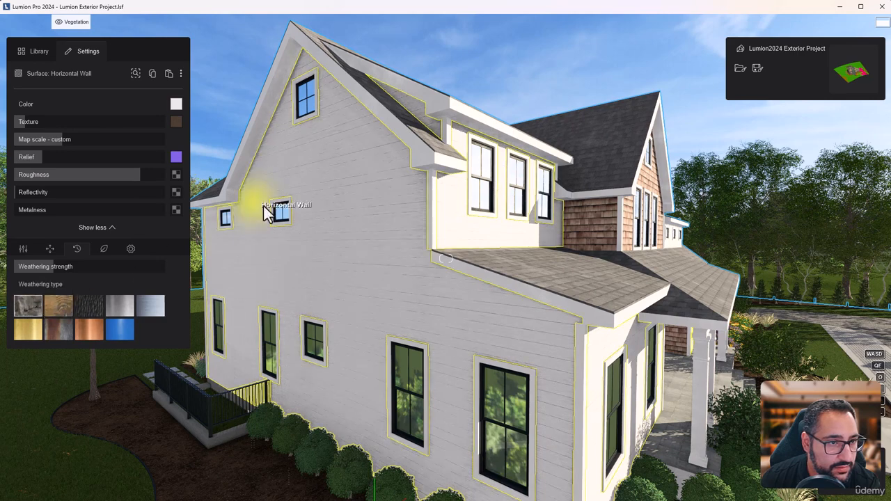
# - Lower the Horizontal Wall's weathering strength to about 22% and check the whole house from the front corner
pyautogui.moveTo(47, 270); pyautogui.dragTo(44, 270)
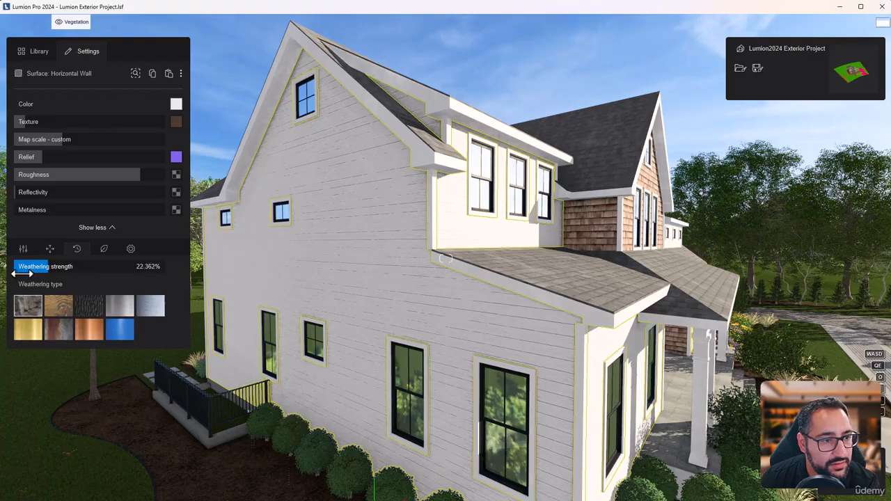
pyautogui.press('s')
pyautogui.press('d')
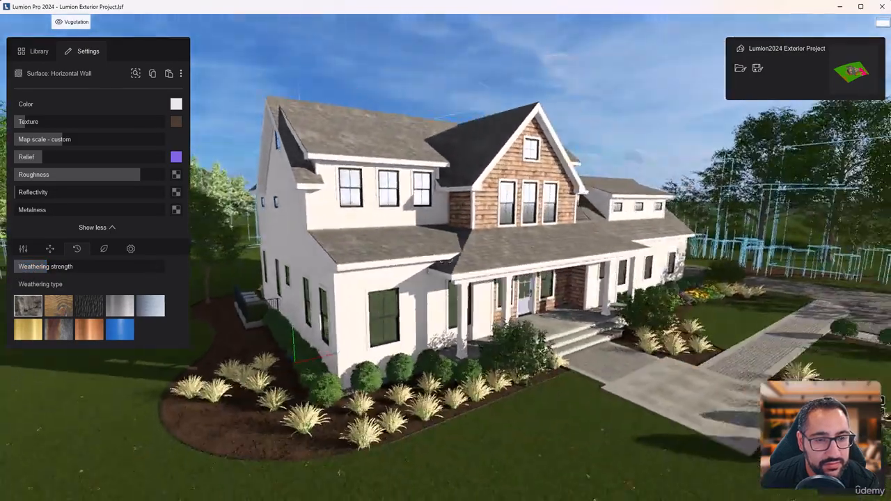
pyautogui.press('q')
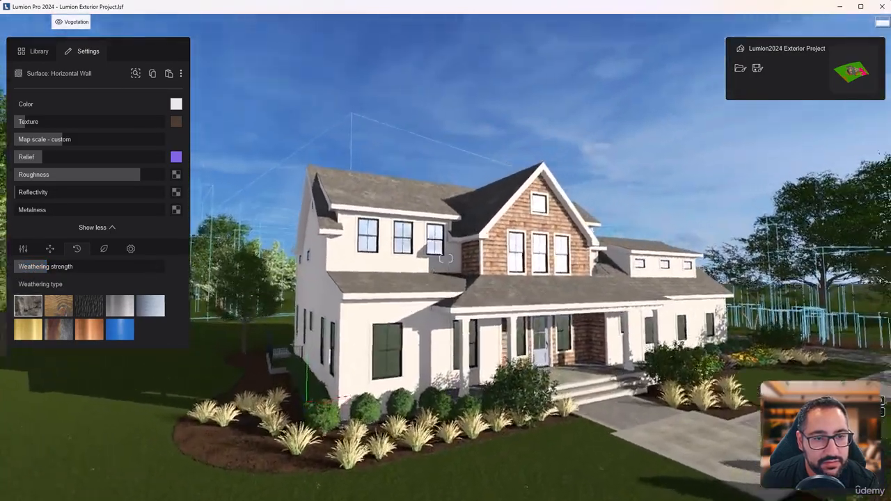
pyautogui.press('a')
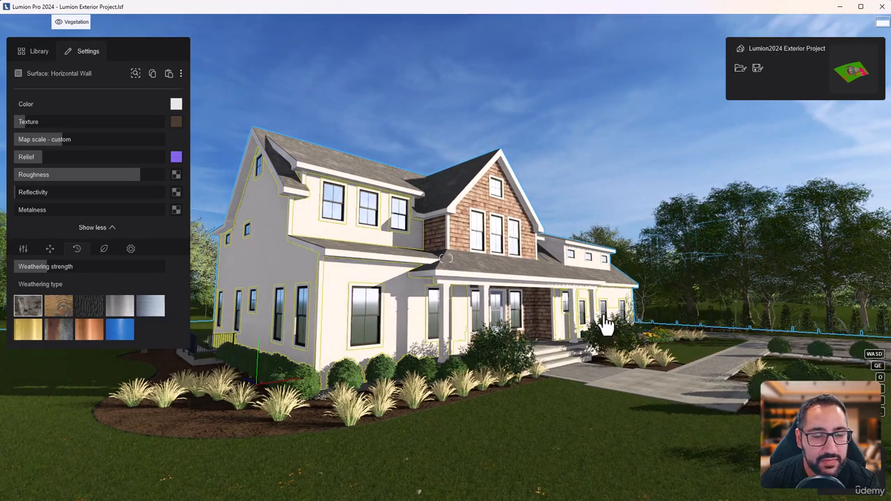
# - Return to Photo mode, recall the stored camera view of photo 1 and update its ray-traced preview
pyautogui.press('Escape')
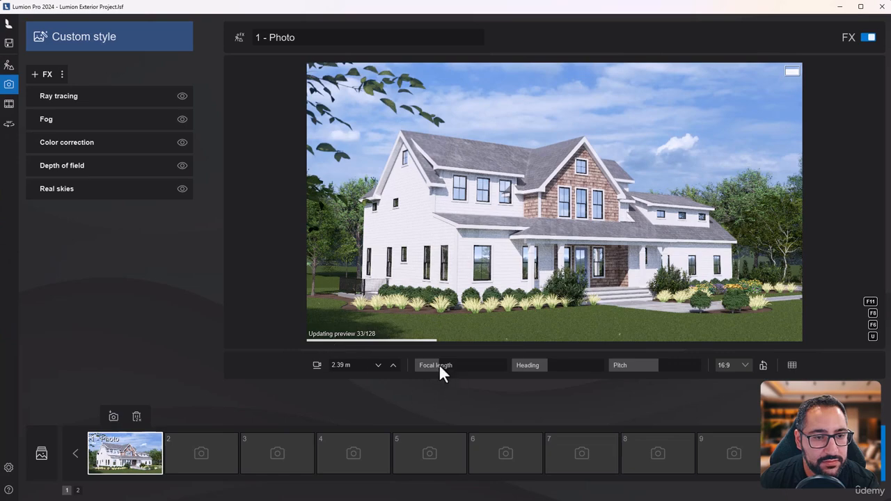
pyautogui.click(133, 463)
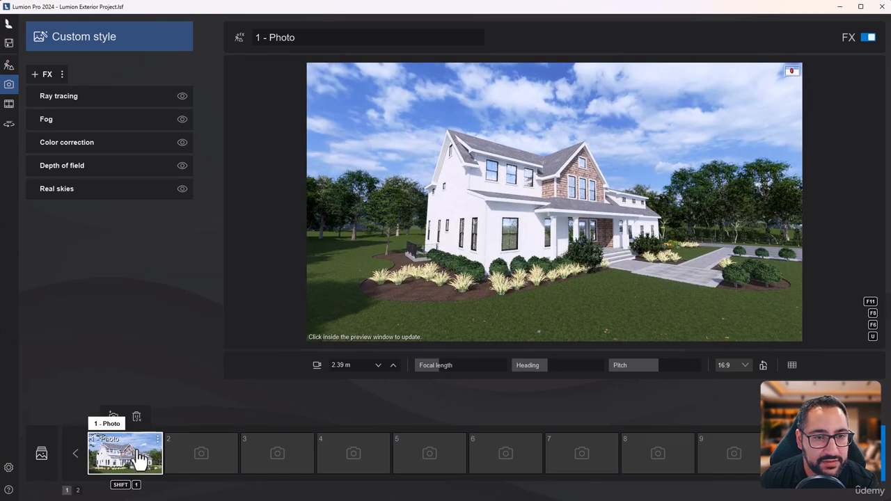
pyautogui.click(508, 258)
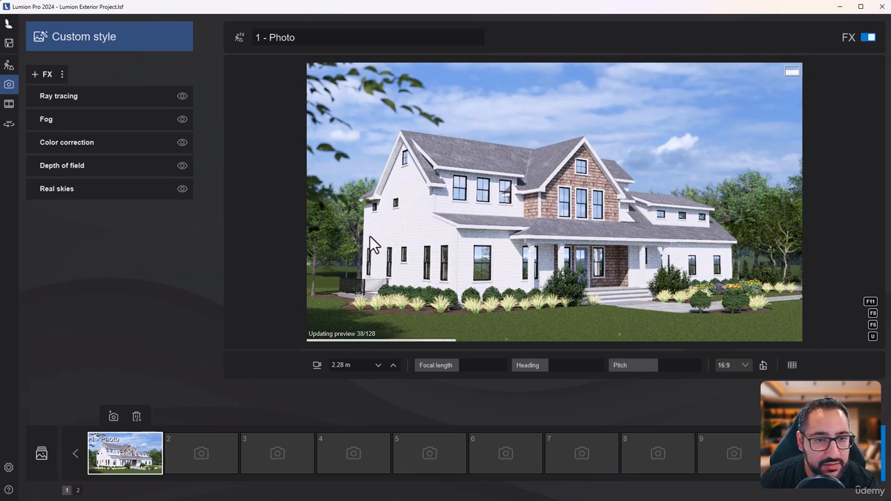
# - Add the Bloom effect to photo 1, reduce its amount to a subtle glow and update the ray-traced preview
pyautogui.click(43, 77)
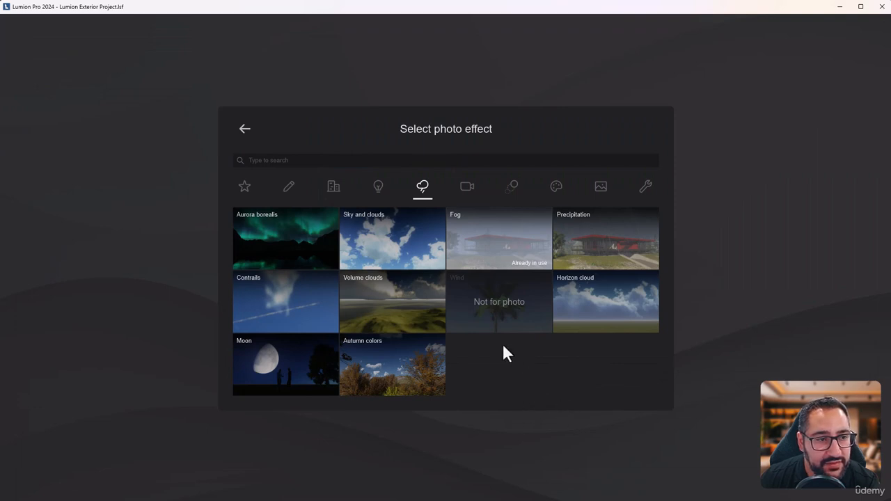
pyautogui.click(265, 164)
pyautogui.write('bloo')
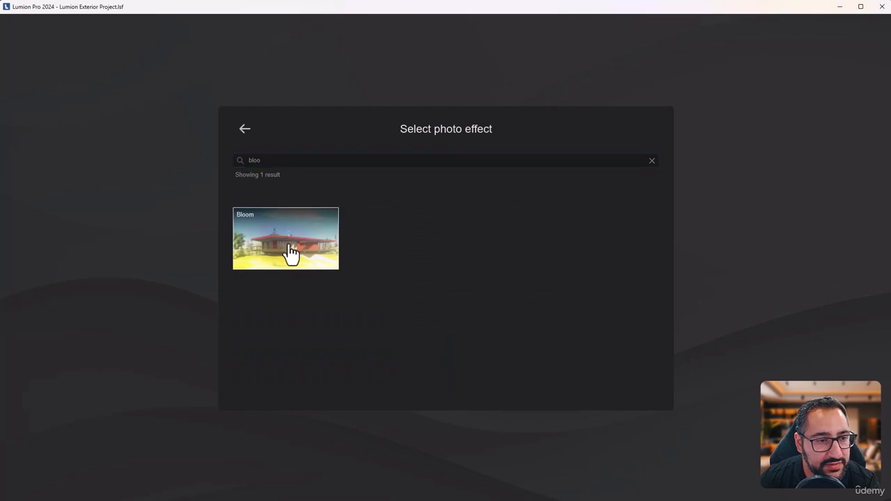
pyautogui.click(298, 245)
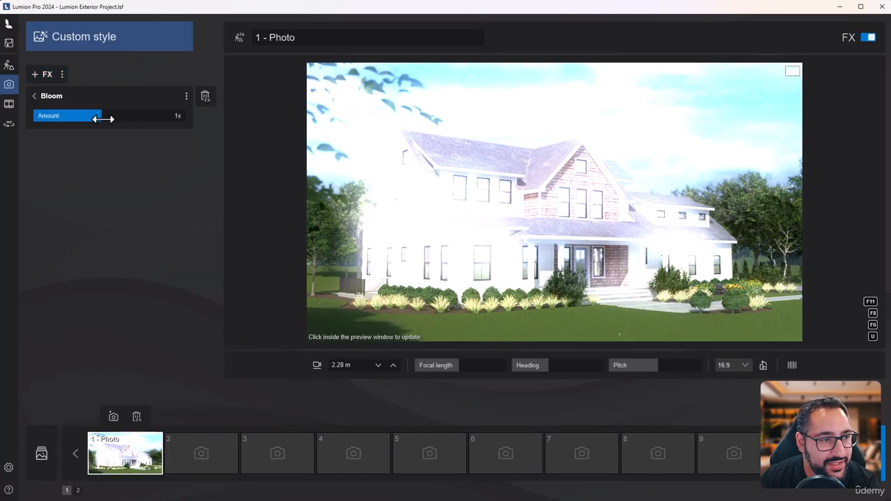
pyautogui.moveTo(95, 118); pyautogui.dragTo(39, 122)
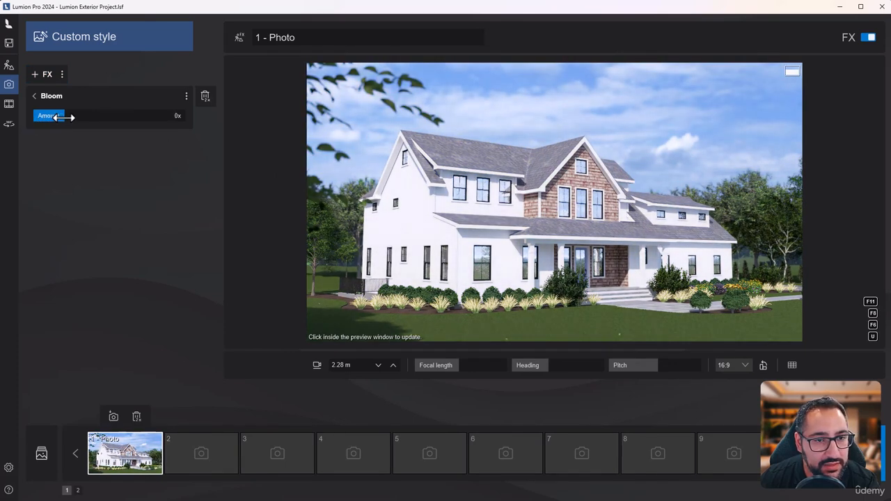
pyautogui.click(432, 207)
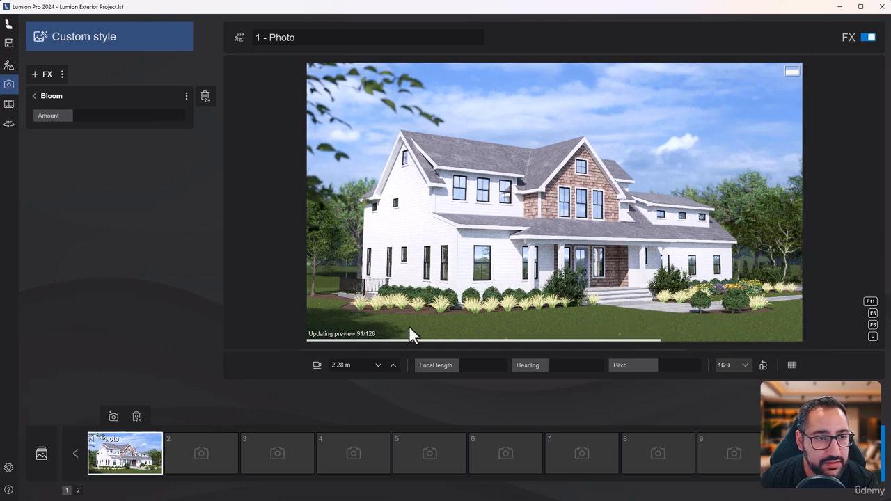
pyautogui.click(35, 96)
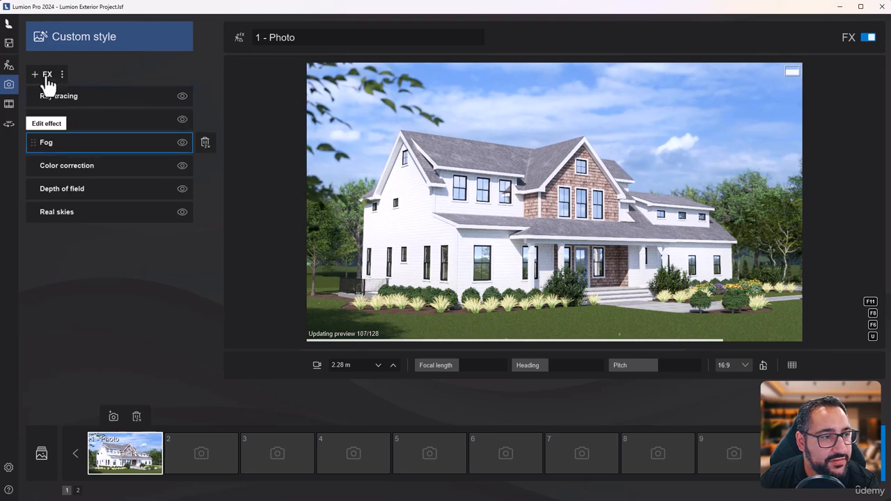
pyautogui.click(42, 75)
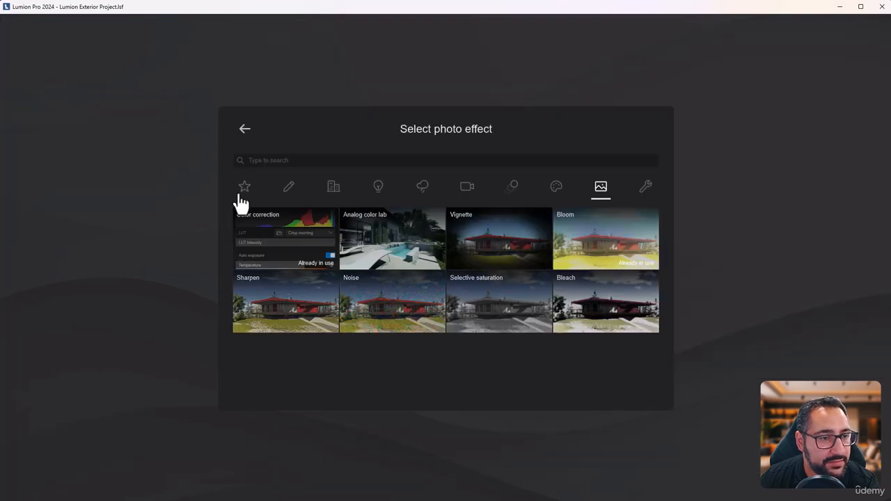
pyautogui.click(244, 128)
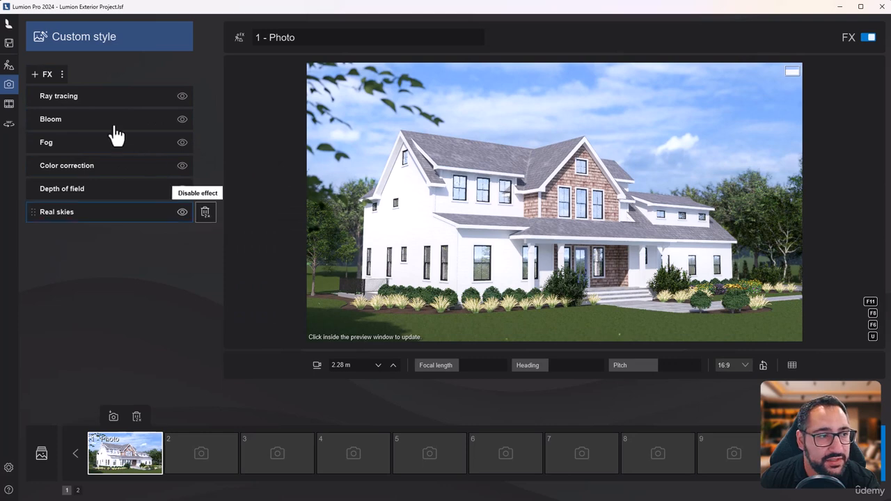
pyautogui.click(63, 75)
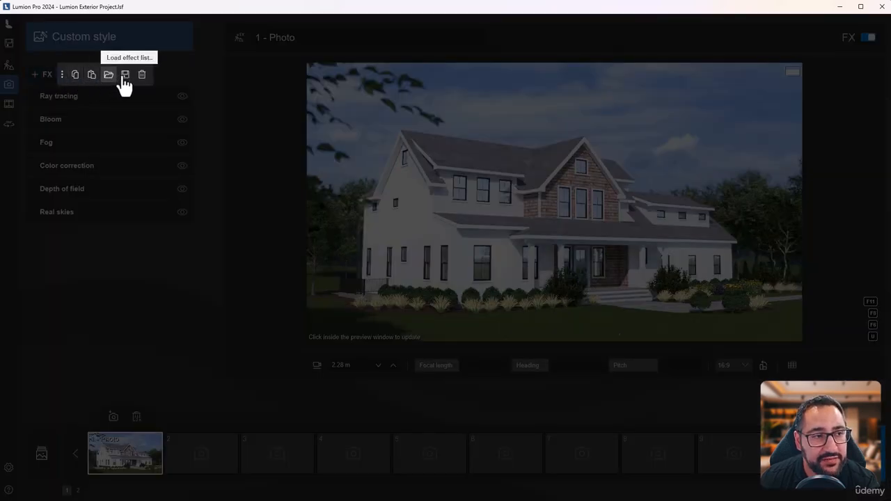
pyautogui.click(148, 301)
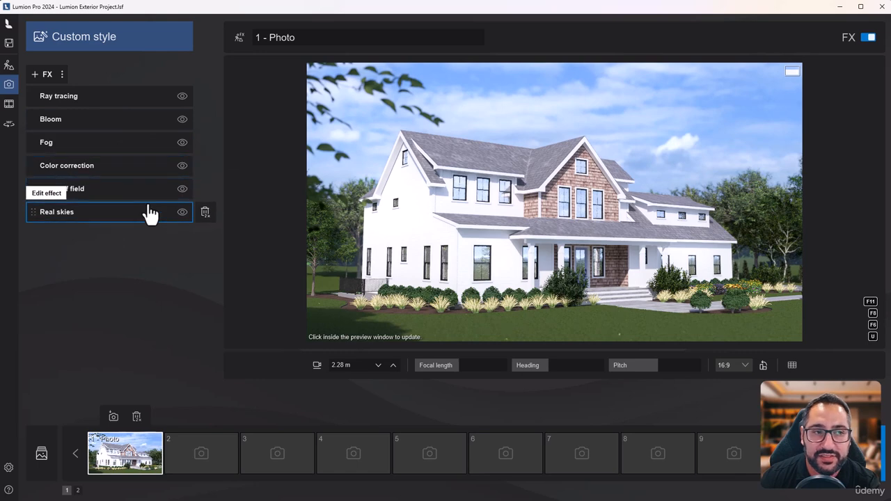
# - Add the Sharpen effect to photo 1, reduce its intensity well below the default and update the ray-traced preview
pyautogui.click(36, 73)
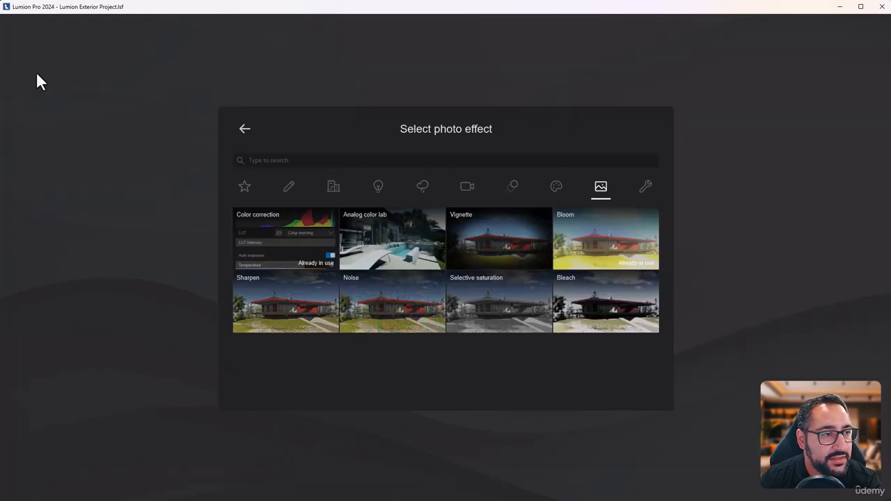
pyautogui.click(294, 326)
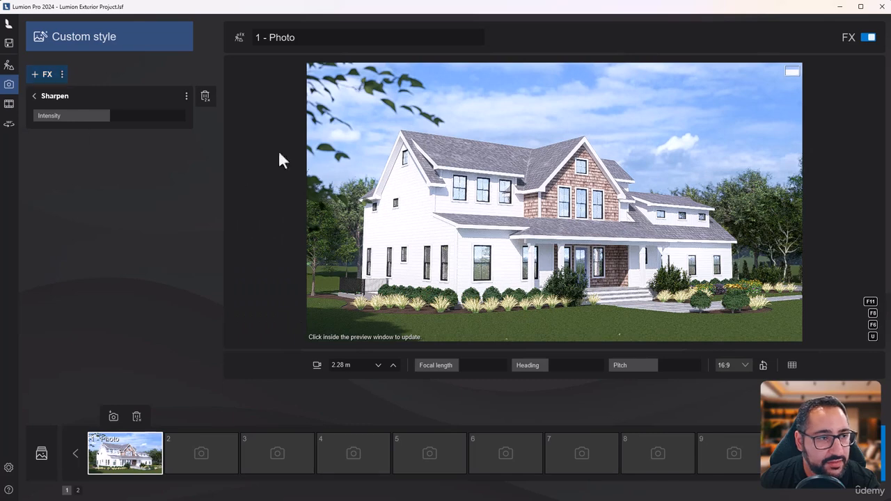
pyautogui.moveTo(46, 123); pyautogui.dragTo(68, 124)
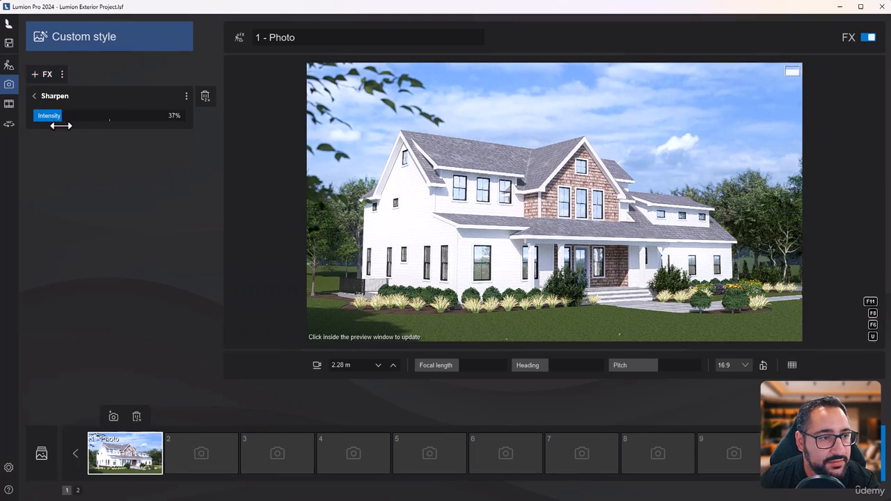
pyautogui.click(520, 236)
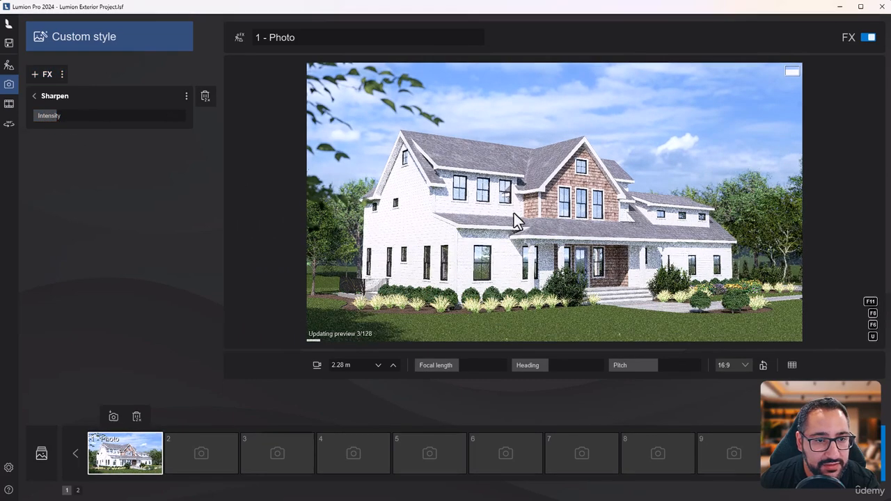
pyautogui.click(40, 99)
# - Add a Vignette effect to photo 1 with an amount of about 12% and the softness raised close to its maximum
pyautogui.click(39, 74)
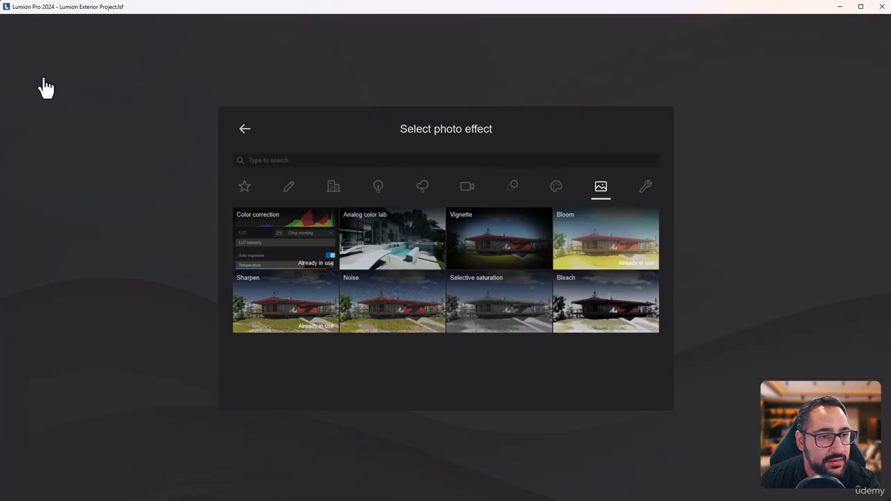
pyautogui.click(493, 243)
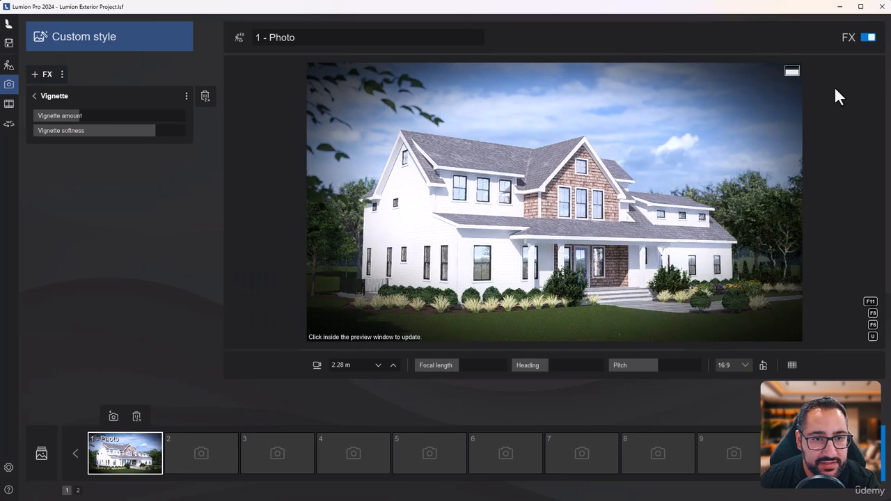
pyautogui.click(76, 115)
pyautogui.moveTo(73, 115); pyautogui.dragTo(54, 120)
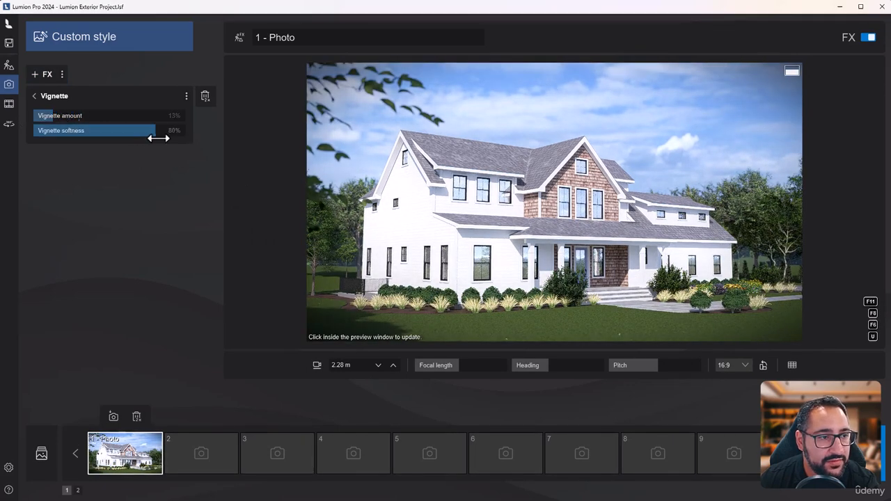
pyautogui.moveTo(158, 132); pyautogui.dragTo(209, 136)
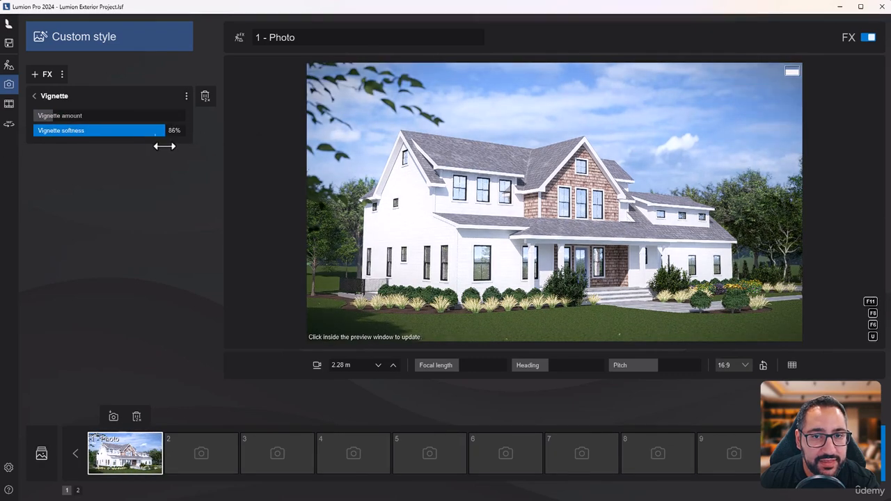
pyautogui.moveTo(53, 116)
pyautogui.mouseDown()
pyautogui.moveTo(40, 116)
pyautogui.moveTo(109, 120)
pyautogui.moveTo(15, 129)
pyautogui.moveTo(149, 129)
pyautogui.moveTo(39, 129)
pyautogui.moveTo(50, 130)
pyautogui.mouseUp()
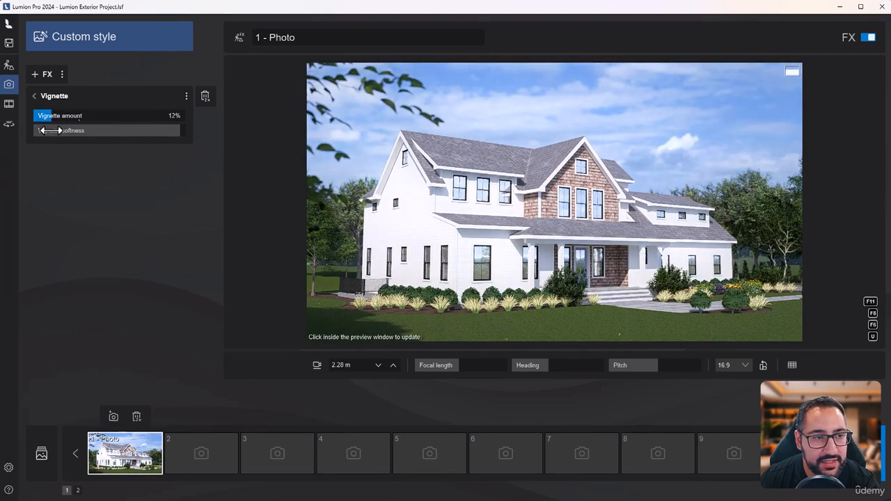
pyautogui.click(37, 95)
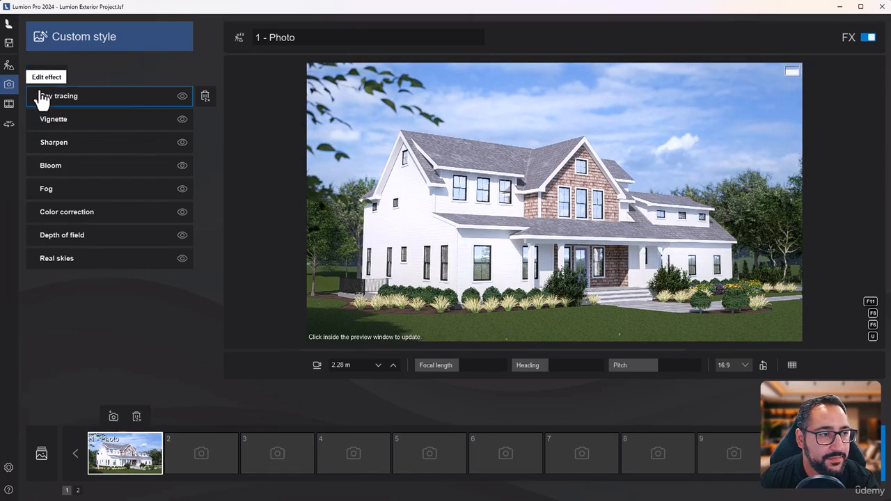
# - Add the Analog color lab effect to photo 1, preview its styles, return to the first one and reduce the amount well below 100%
pyautogui.click(43, 85)
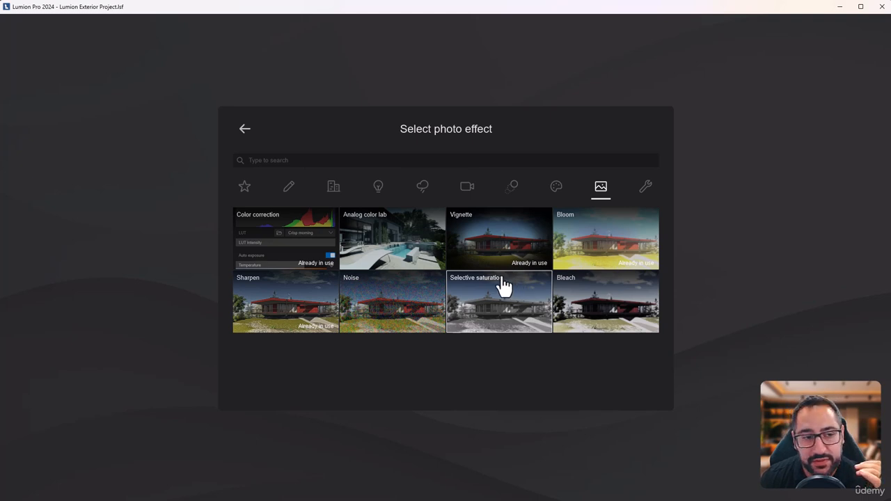
pyautogui.click(386, 257)
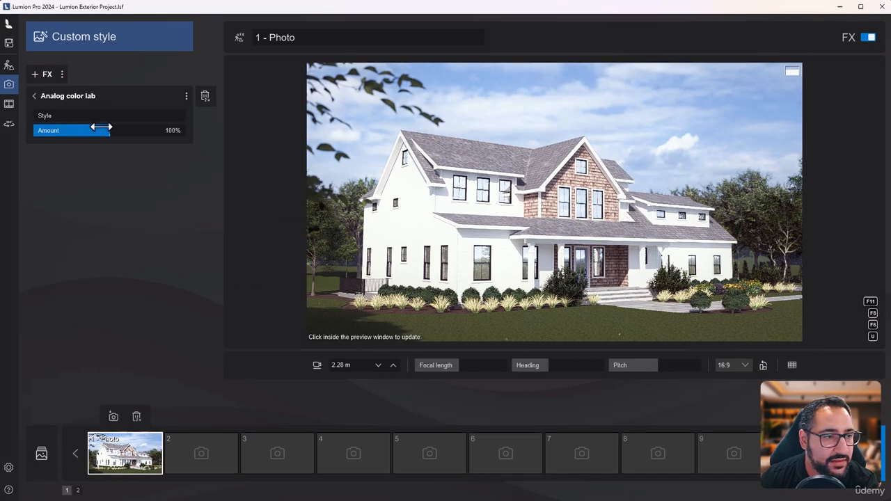
pyautogui.moveTo(48, 116); pyautogui.dragTo(179, 115)
pyautogui.moveTo(192, 116); pyautogui.dragTo(1, 145)
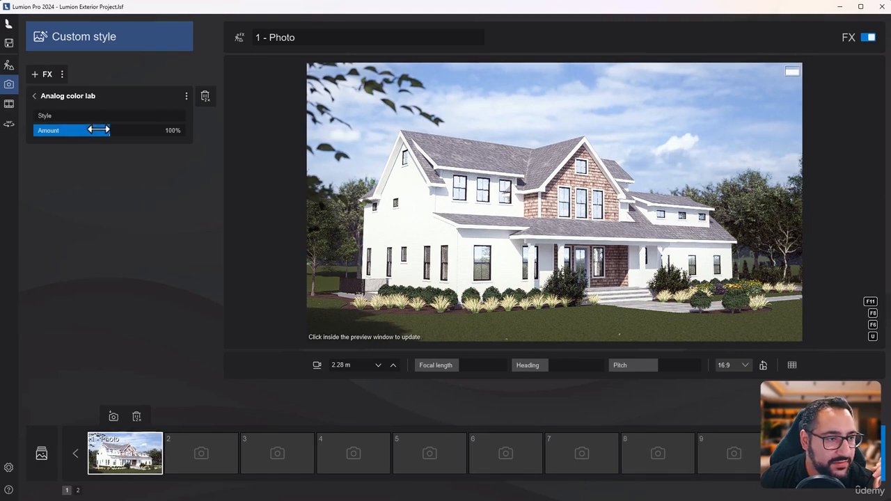
pyautogui.moveTo(109, 130); pyautogui.dragTo(56, 146)
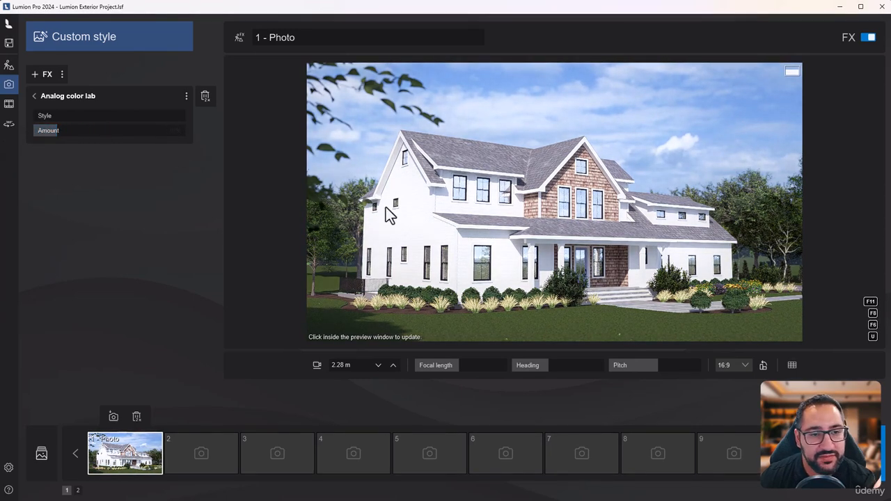
pyautogui.click(43, 99)
# - Add the Sketch effect to photo 1, switch ray tracing off and enable the sketch look
pyautogui.click(43, 77)
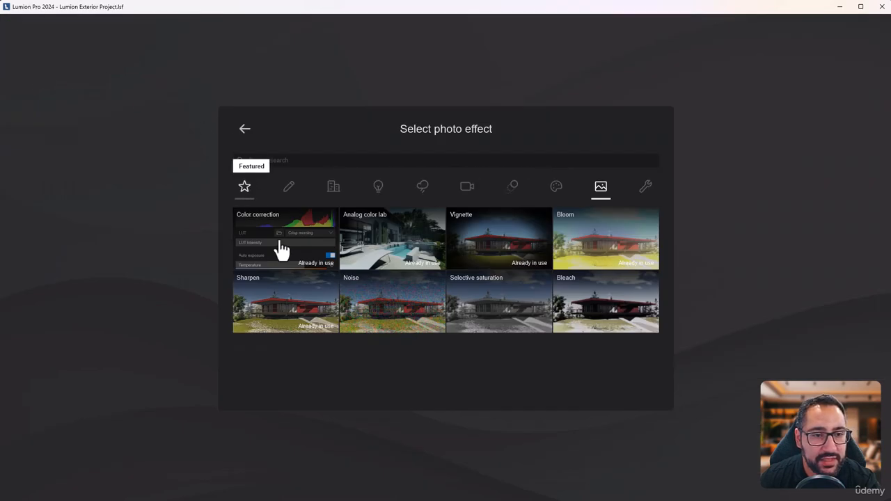
pyautogui.click(290, 188)
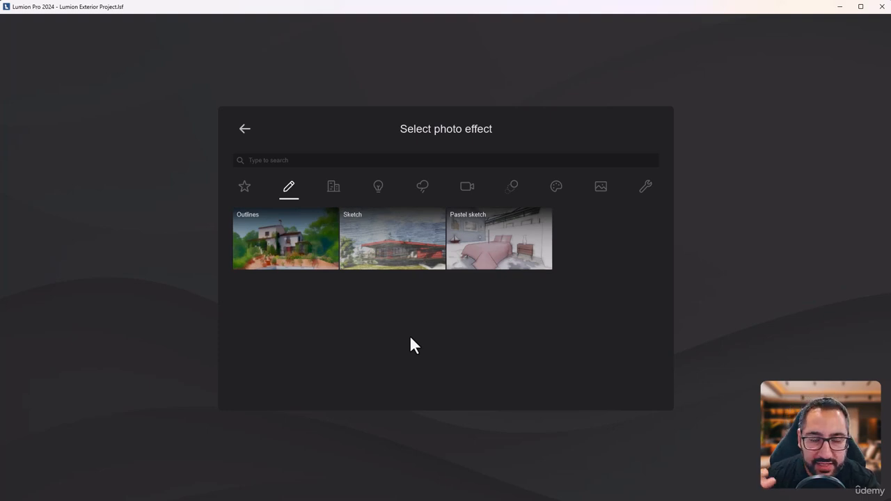
pyautogui.click(402, 246)
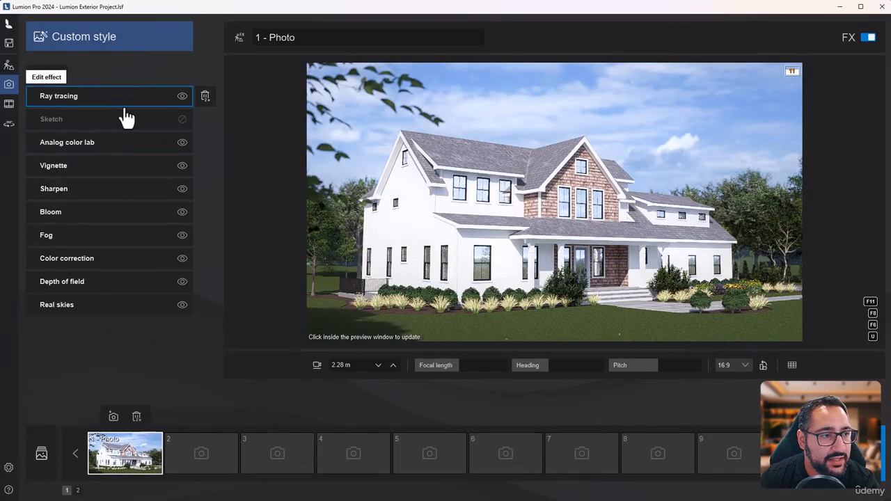
pyautogui.click(182, 96)
pyautogui.click(183, 119)
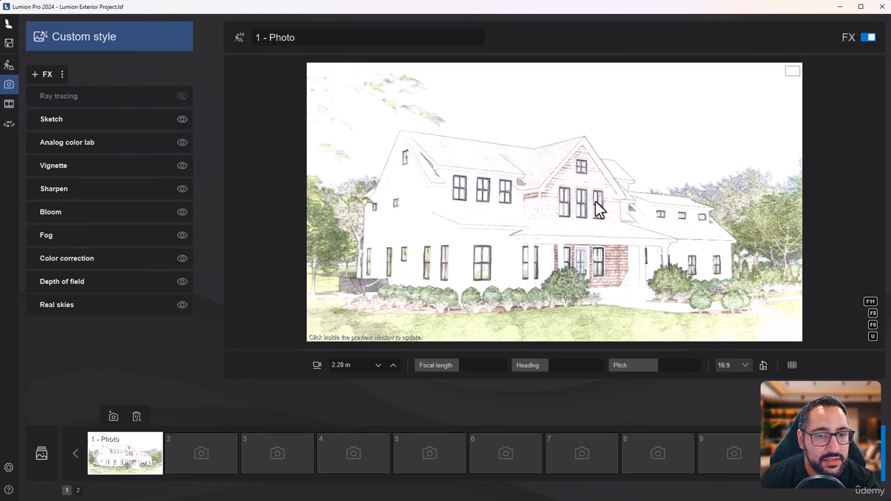
# - Try different slider settings for the Sketch effect, including higher accuracy, update the preview and remove the effect from photo 1
pyautogui.click(115, 123)
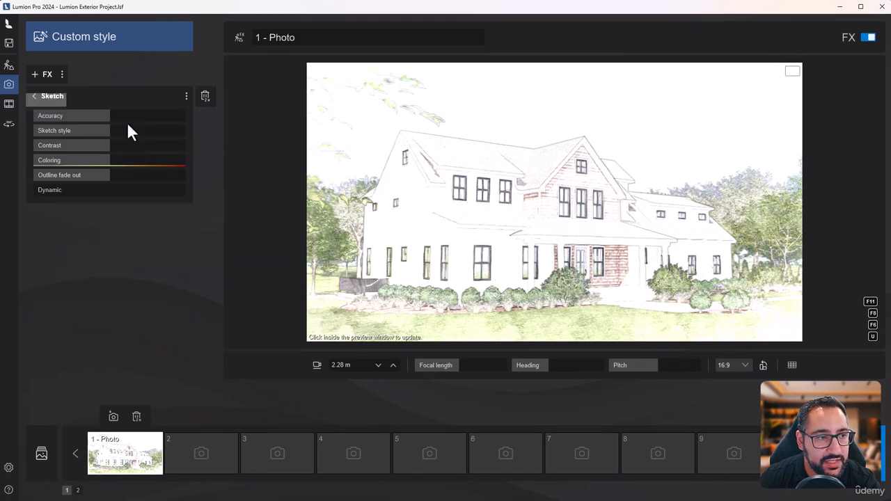
pyautogui.moveTo(124, 117)
pyautogui.mouseDown()
pyautogui.moveTo(155, 116)
pyautogui.moveTo(163, 129)
pyautogui.moveTo(70, 135)
pyautogui.moveTo(107, 132)
pyautogui.moveTo(142, 144)
pyautogui.moveTo(82, 165)
pyautogui.moveTo(147, 174)
pyautogui.moveTo(38, 190)
pyautogui.moveTo(87, 181)
pyautogui.moveTo(117, 190)
pyautogui.mouseUp()
pyautogui.click(478, 213)
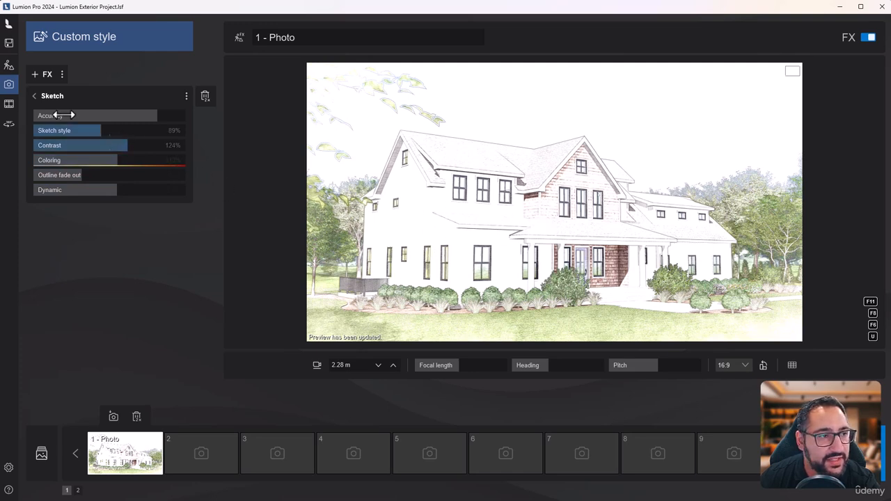
pyautogui.click(46, 97)
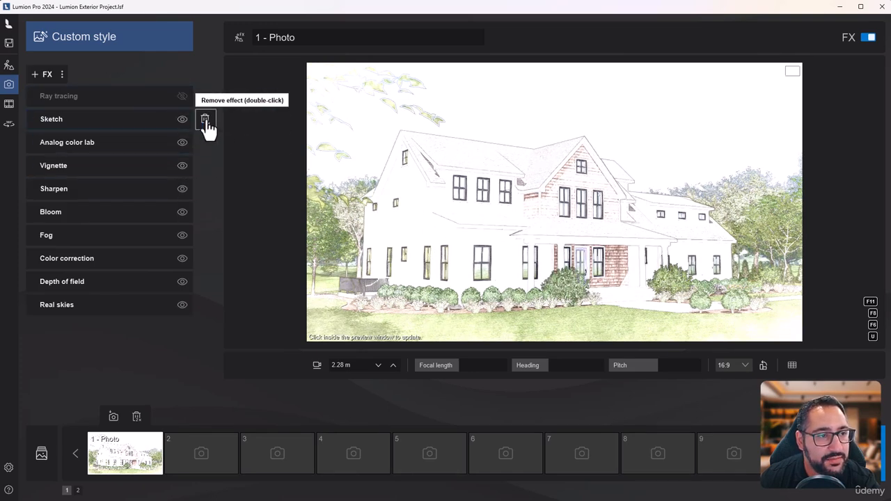
pyautogui.doubleClick(205, 119)
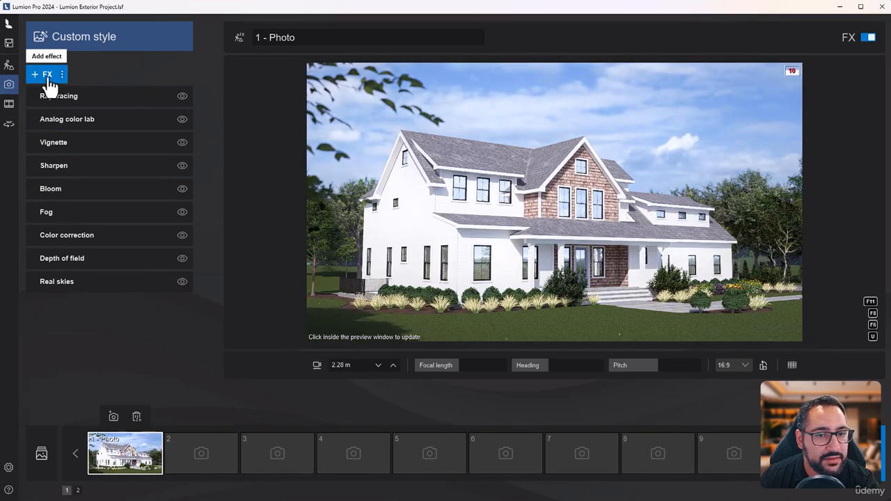
# - Add the 2-Point perspective effect to photo 1 with it enabled
pyautogui.click(50, 79)
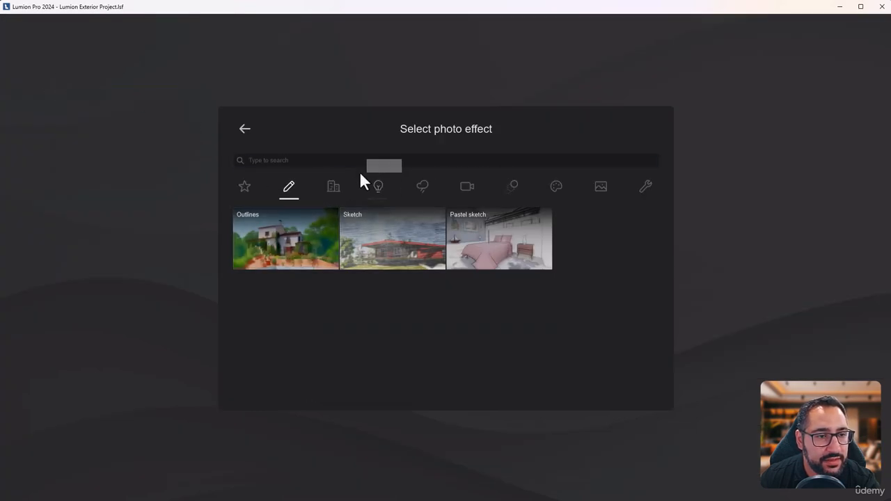
pyautogui.click(335, 188)
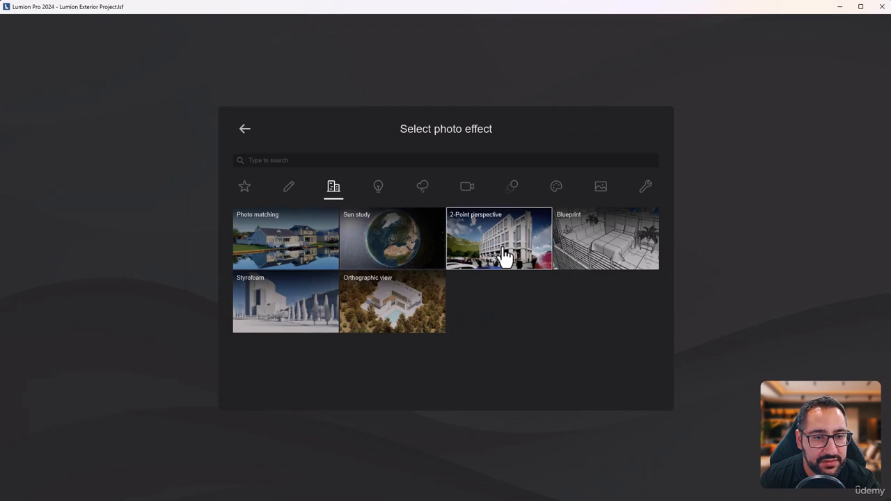
pyautogui.click(532, 264)
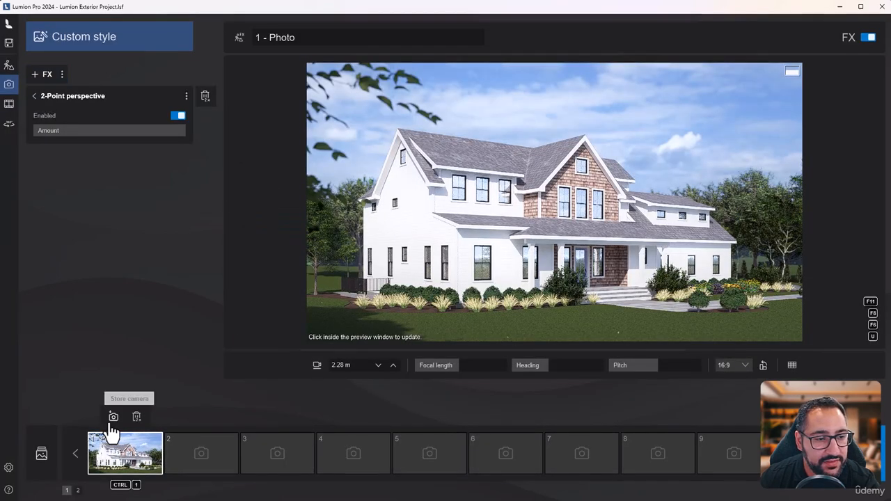
# - Compare the house from a raised camera with two-point perspective off and on, and recall the stored view of photo 1
pyautogui.click(588, 233)
pyautogui.press('q')
pyautogui.moveTo(555, 202); pyautogui.dragTo(554, 275, button='right')
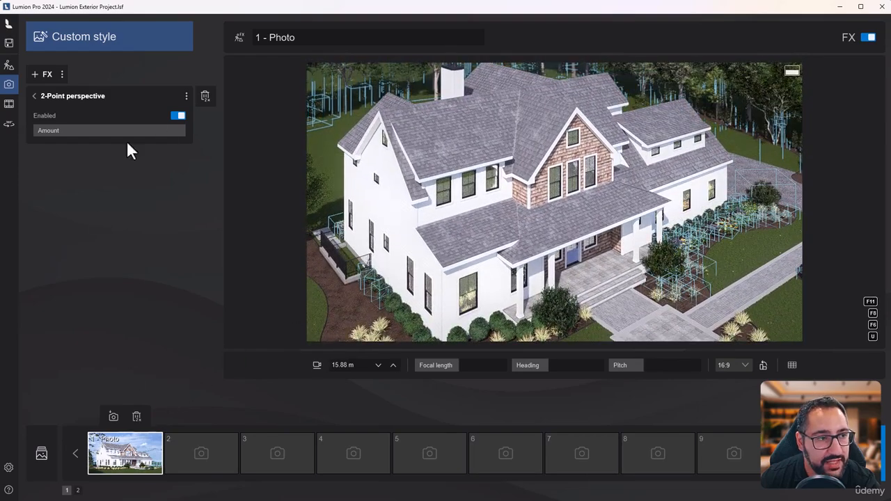
pyautogui.click(179, 117)
pyautogui.click(179, 116)
pyautogui.hotkey('shift', '1')
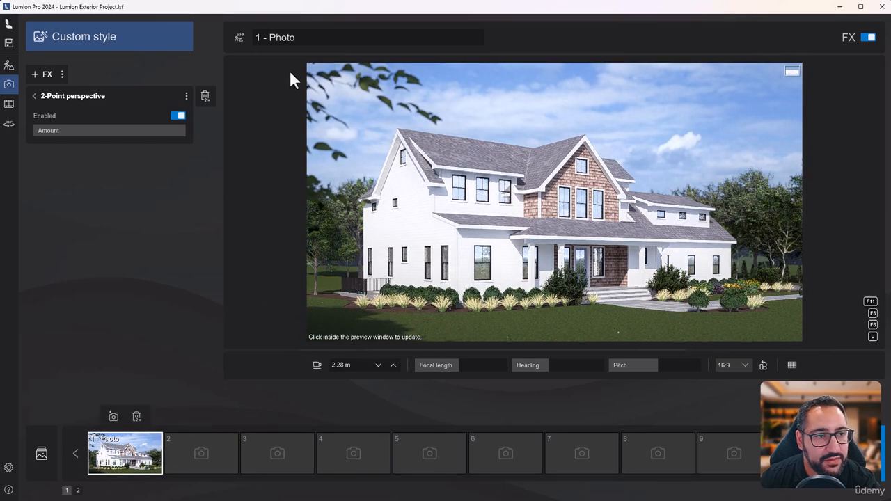
# - Rename photo 1 as "Angled Front Elevation"
pyautogui.click(290, 43)
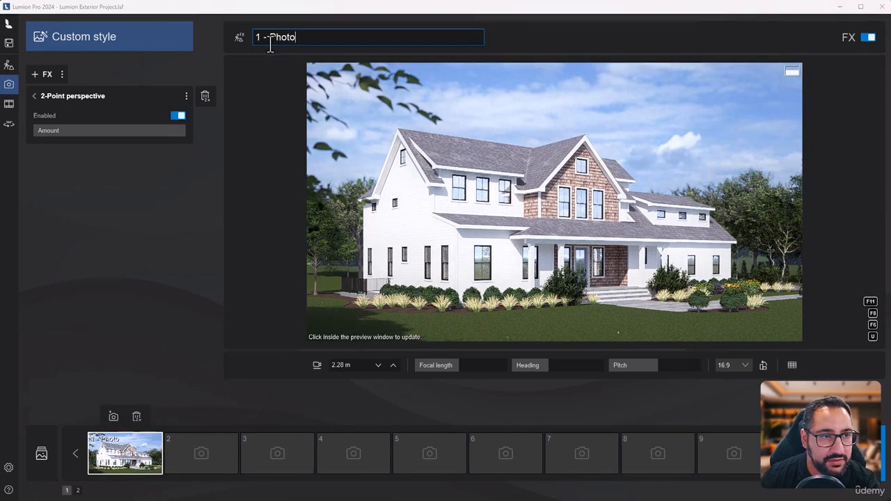
pyautogui.write('An')
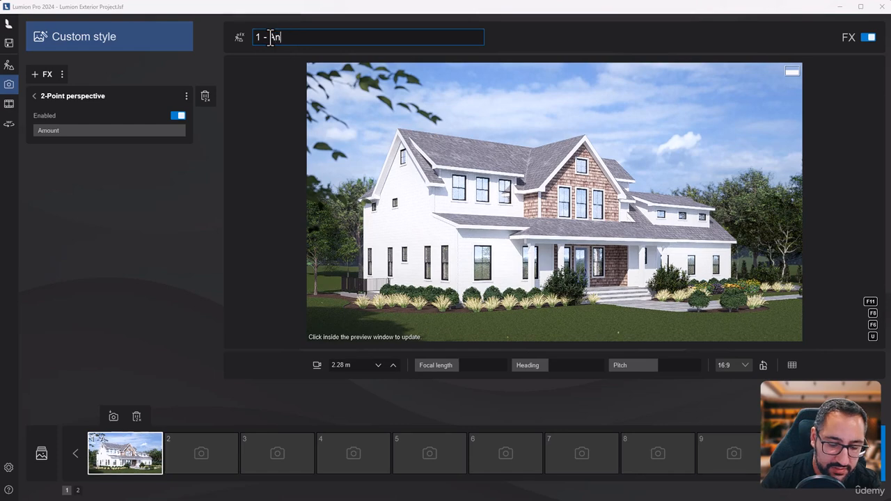
pyautogui.write('gled ')
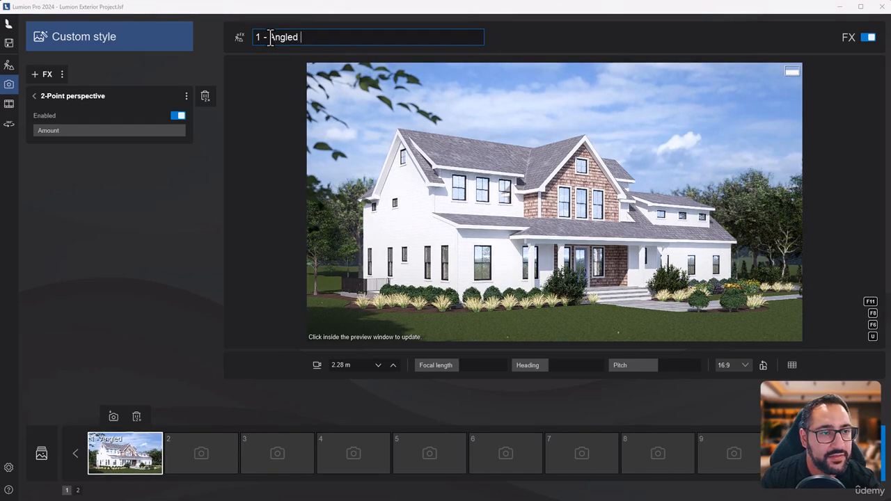
pyautogui.write('ZFont Elevation')
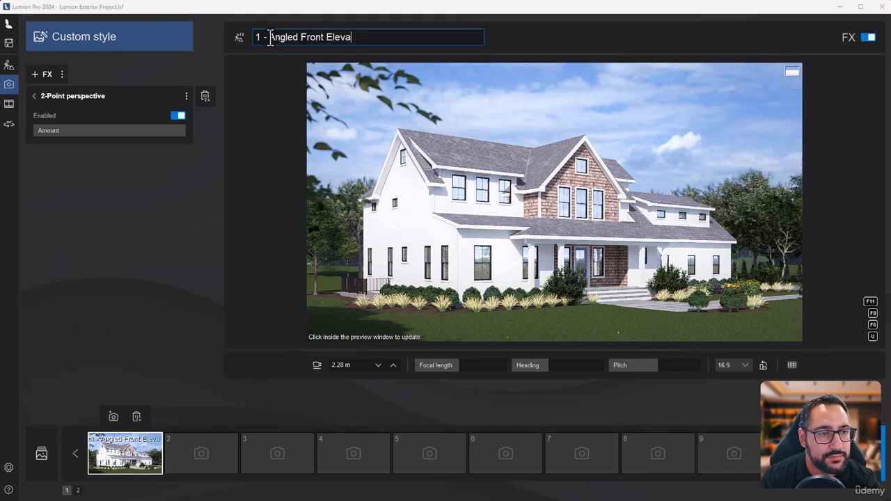
pyautogui.press('Return')
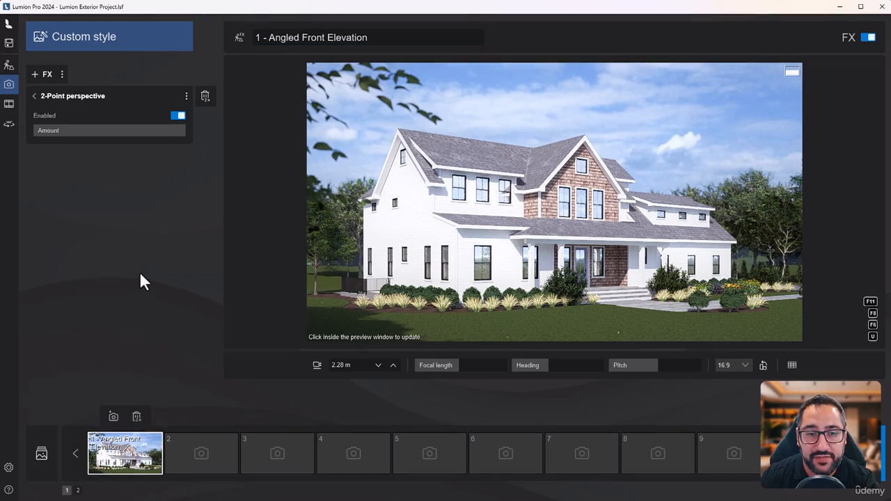
# - Try the Styrofoam effect on the Angled Front Elevation photo and remove it
pyautogui.click(57, 97)
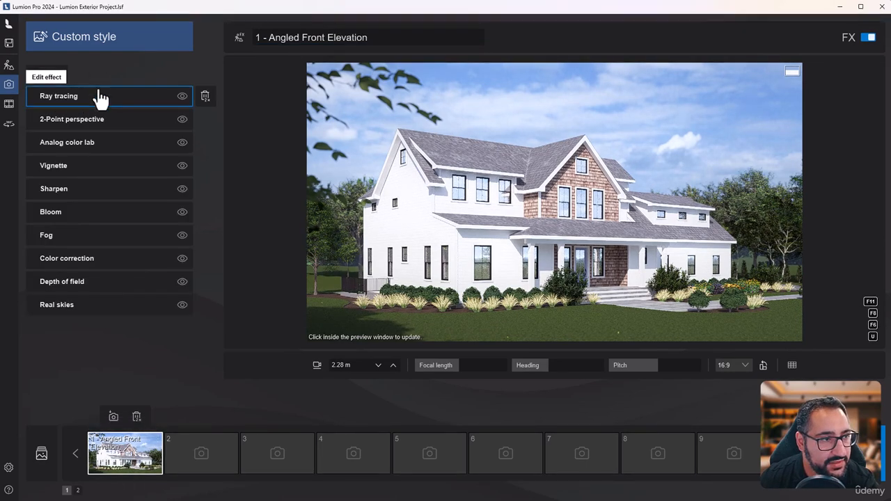
pyautogui.click(47, 77)
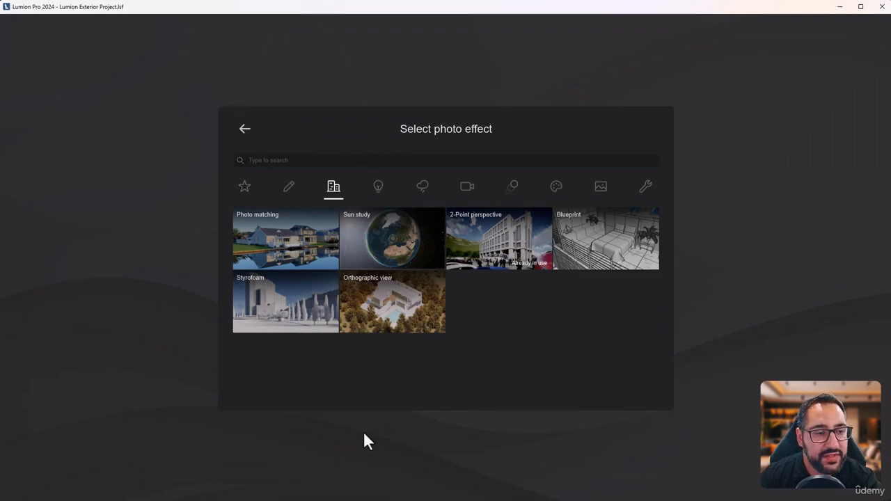
pyautogui.click(314, 331)
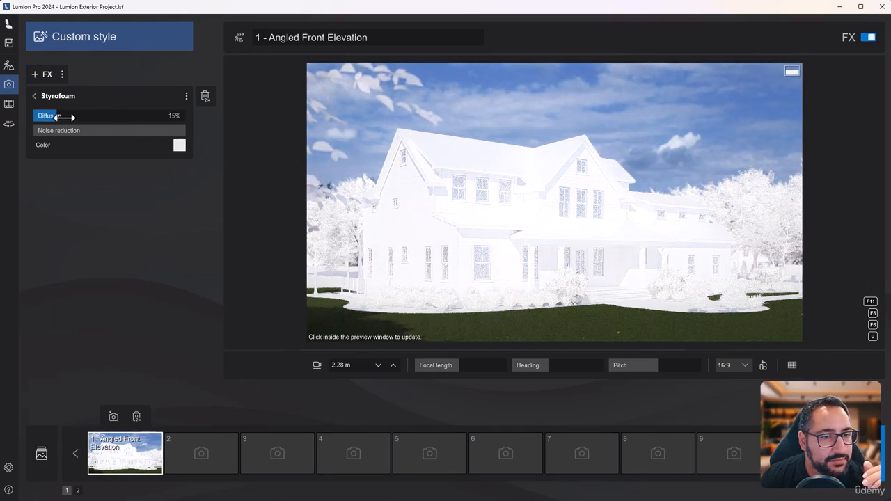
pyautogui.doubleClick(205, 96)
# - Add the Orthographic view effect to the photo, enable it and change the camera pitch to look further down on the house
pyautogui.click(39, 74)
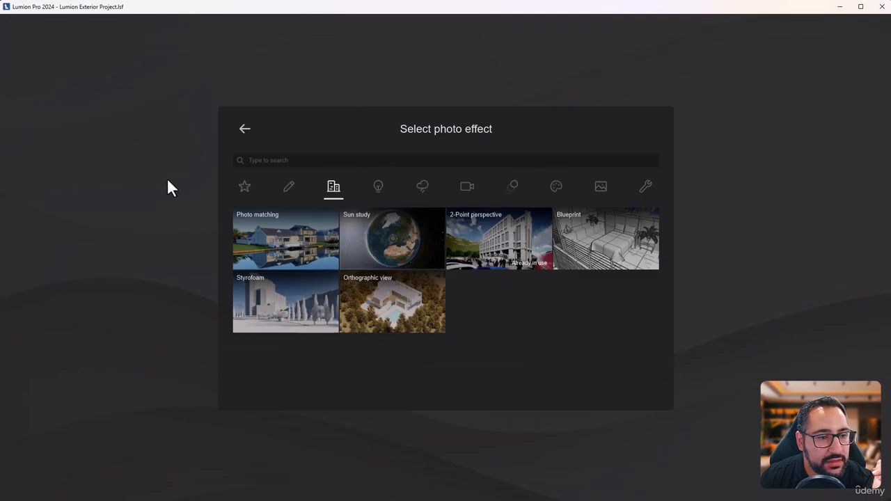
pyautogui.click(408, 326)
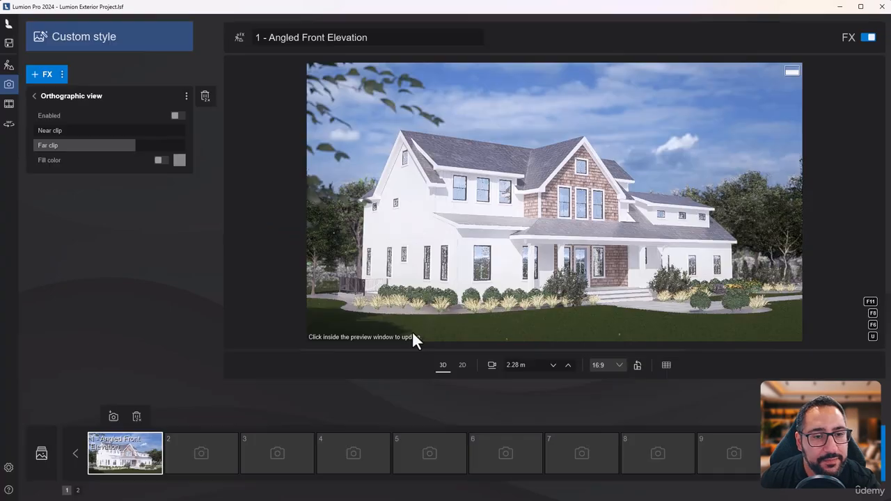
pyautogui.click(179, 115)
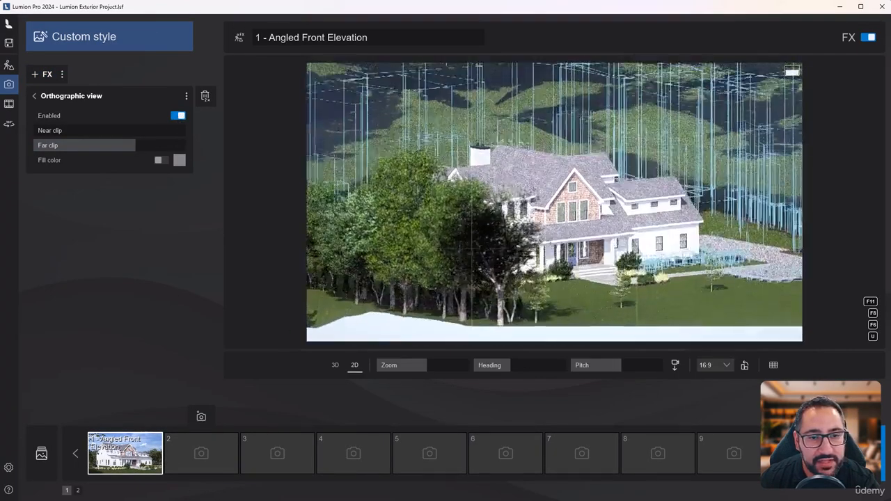
pyautogui.moveTo(621, 366); pyautogui.dragTo(631, 366)
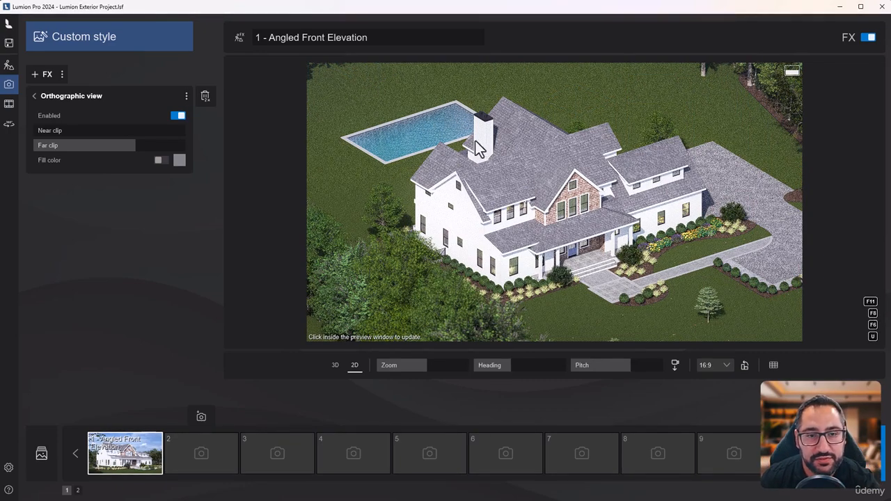
# - Examine the house in the orthographic view from above, straight onto the front elevation and from a slight angle
pyautogui.click(569, 166)
pyautogui.scroll(-1, 570, 148)
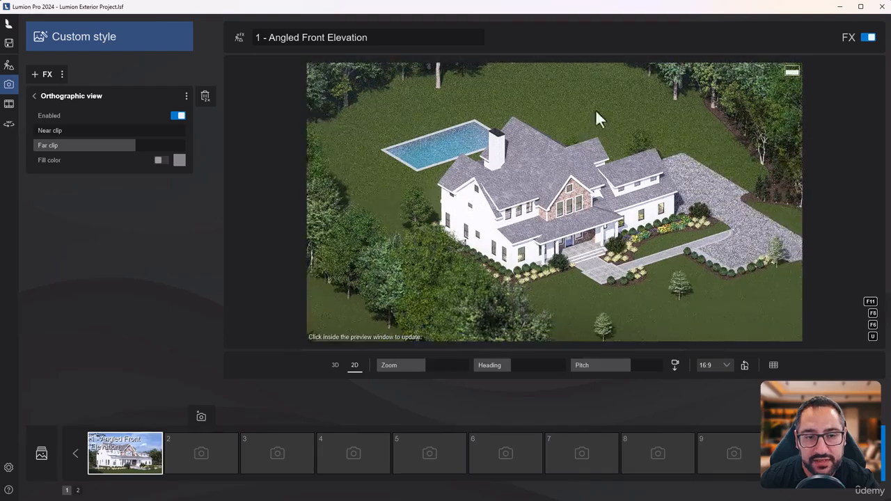
pyautogui.scroll(1, 529, 138)
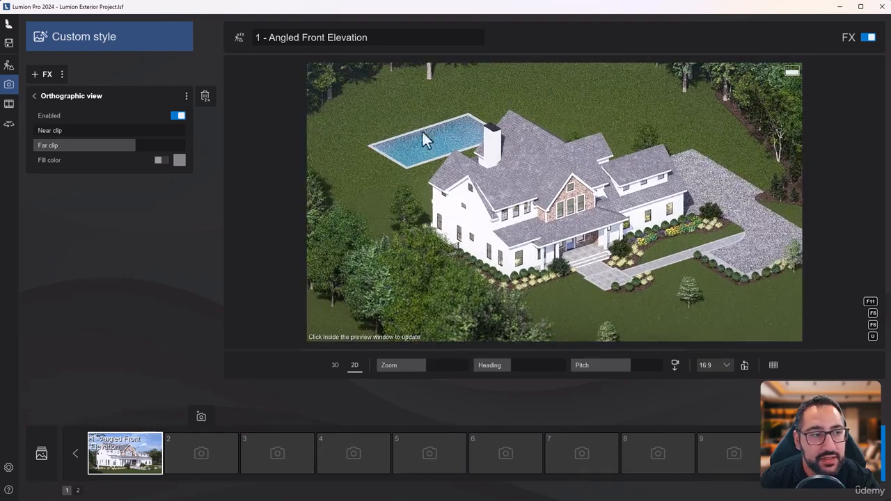
pyautogui.click(739, 260)
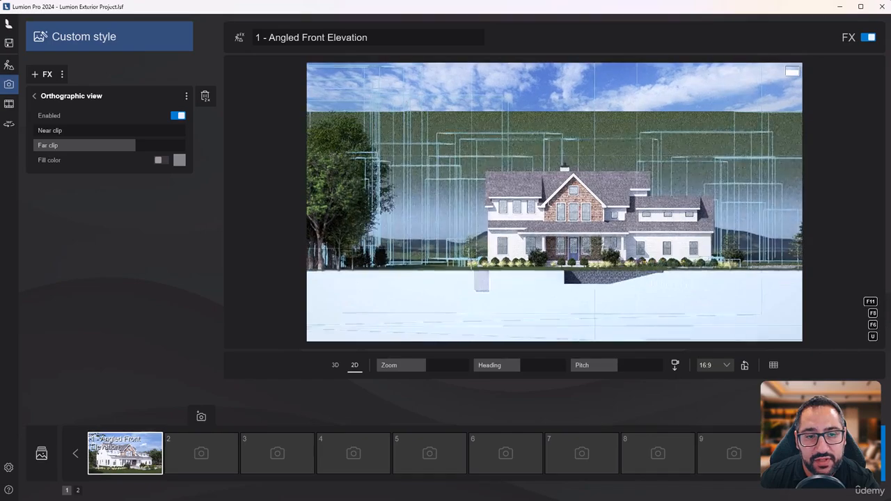
pyautogui.scroll(3, 708, 264)
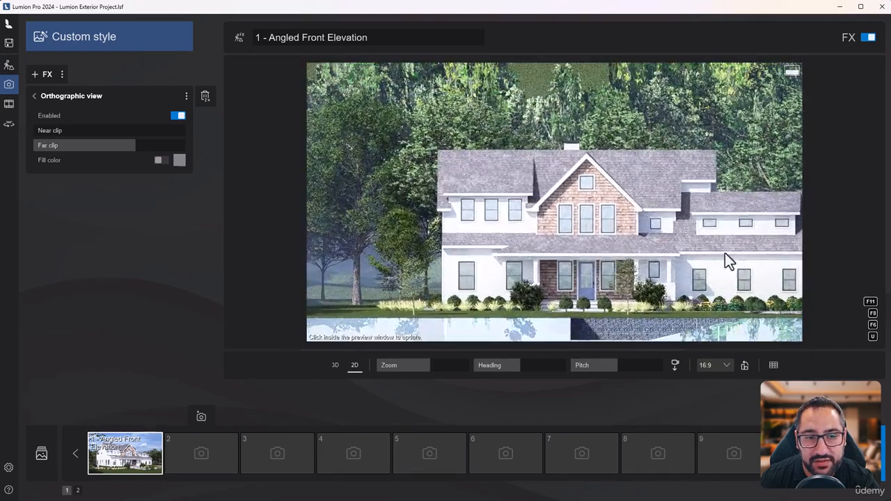
pyautogui.click(724, 253)
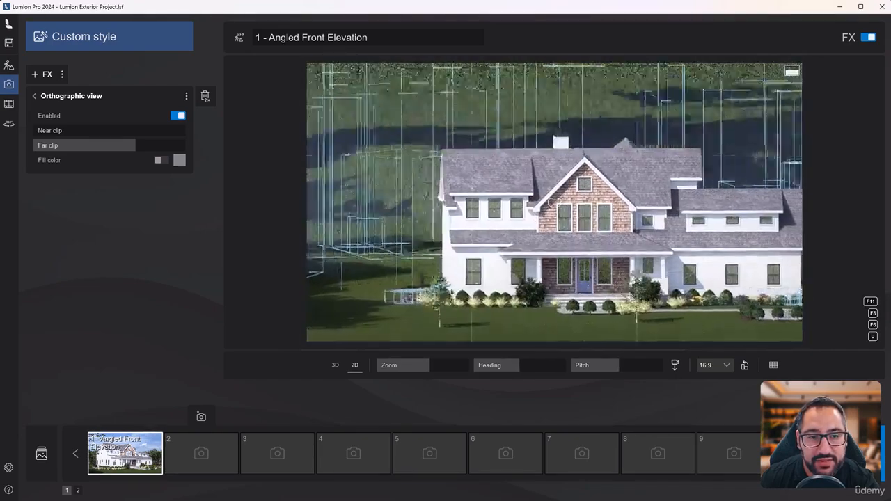
pyautogui.moveTo(705, 278); pyautogui.dragTo(725, 283, button='right')
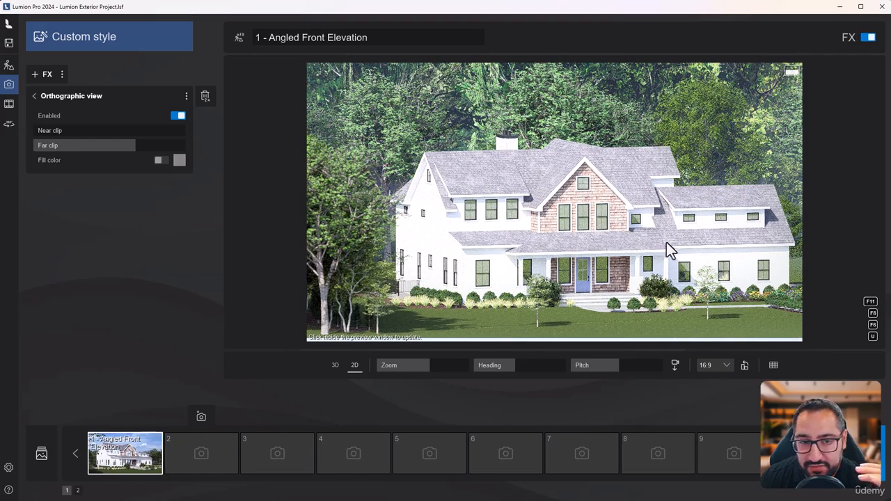
# - Refresh the orthographic preview, tilt the camera slightly and remove the Orthographic view effect from the photo
pyautogui.click(672, 220)
pyautogui.moveTo(549, 202)
pyautogui.mouseDown(button='right')
pyautogui.moveTo(549, 189)
pyautogui.moveTo(549, 209)
pyautogui.mouseUp(button='right')
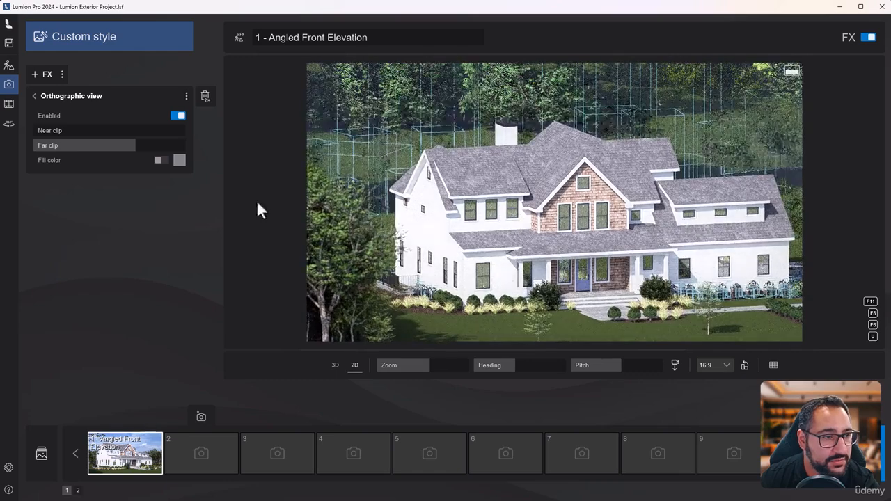
pyautogui.click(205, 96)
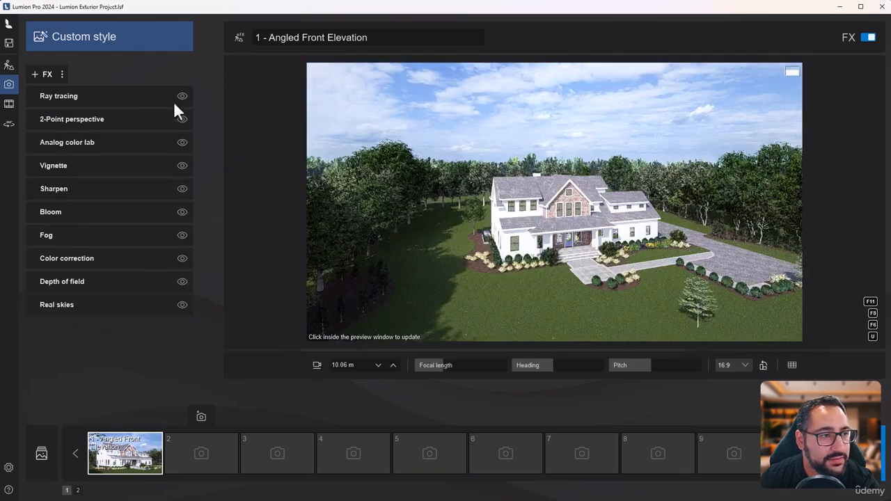
# - Add the Sun effect from the light effects to the Angled Front Elevation photo and return to the effects list
pyautogui.click(42, 74)
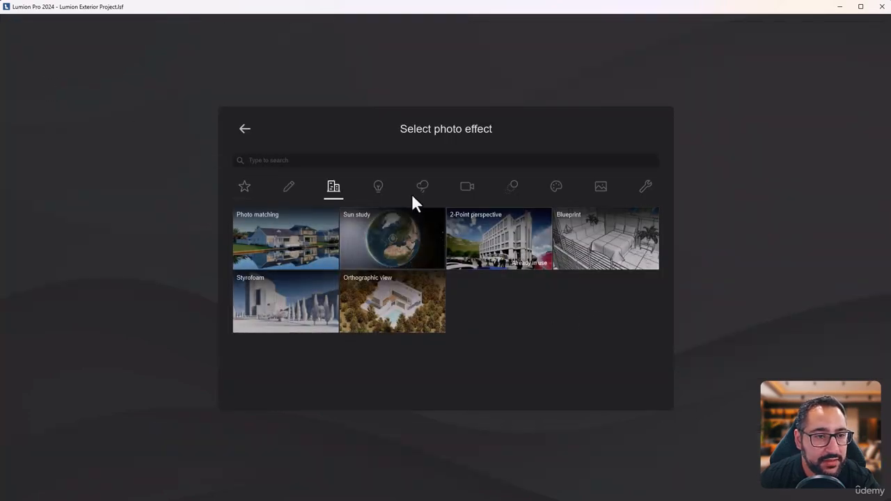
pyautogui.click(380, 188)
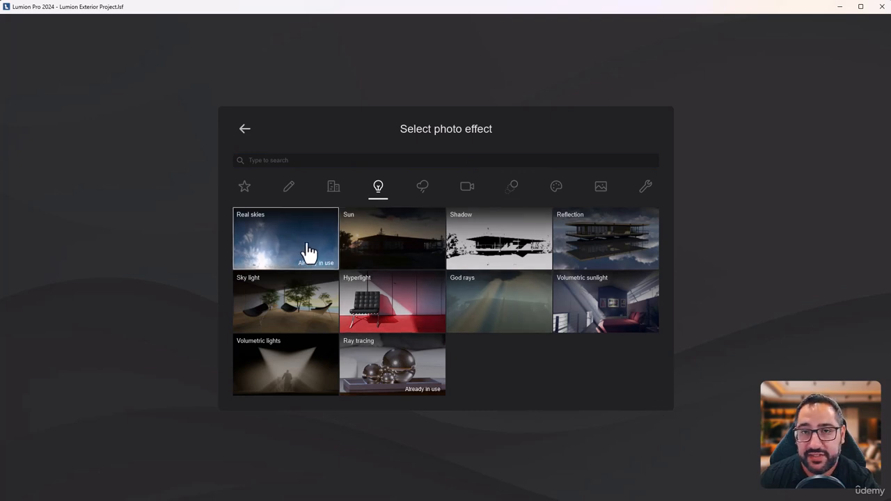
pyautogui.click(409, 241)
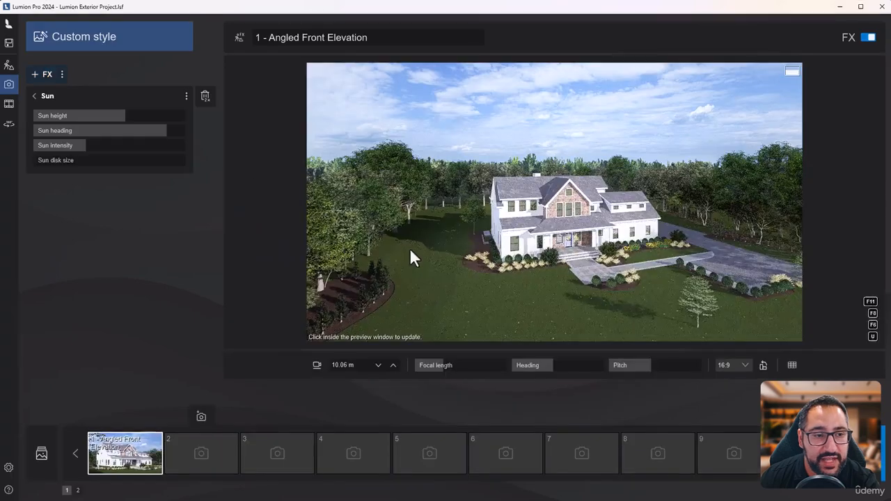
pyautogui.click(35, 96)
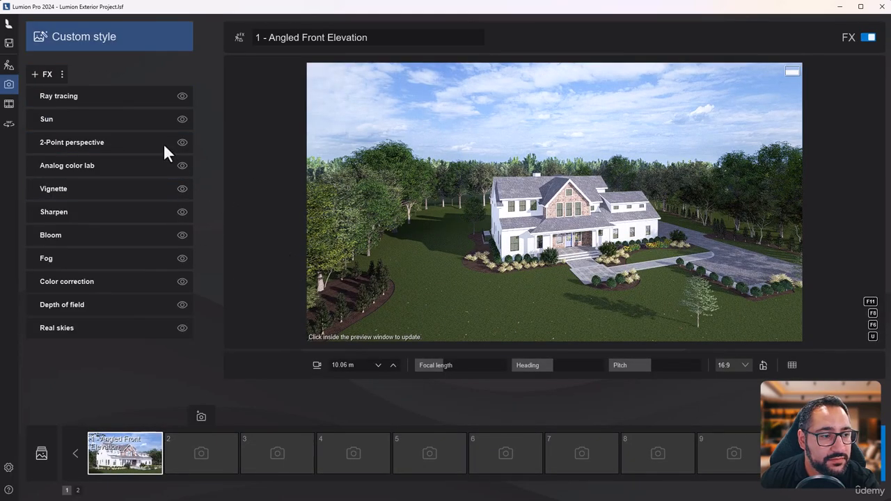
# - Set the Sun effect's heading to 139° and height to 16°, refresh the preview and disable the effect
pyautogui.click(150, 119)
pyautogui.moveTo(119, 113); pyautogui.dragTo(167, 133)
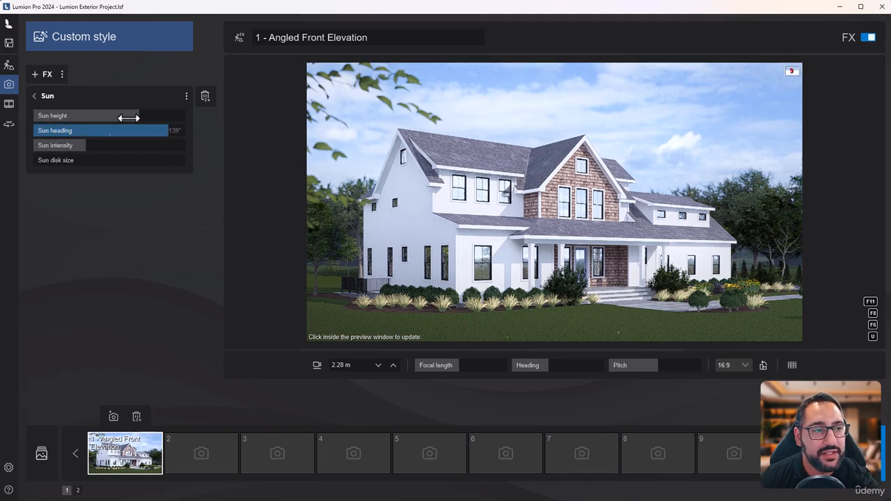
pyautogui.moveTo(144, 114); pyautogui.dragTo(119, 126)
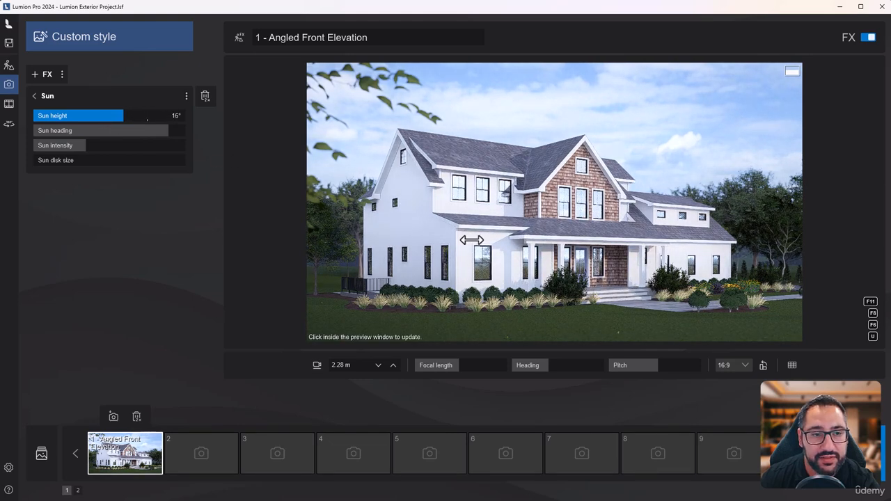
pyautogui.click(493, 249)
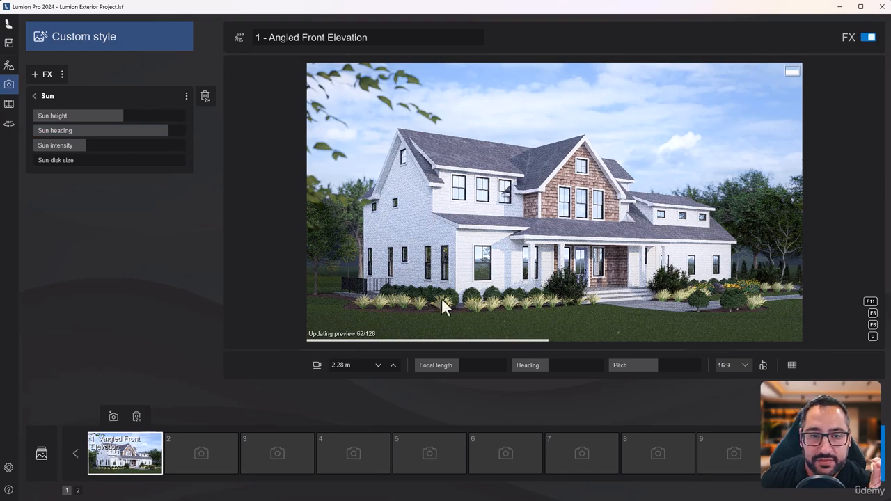
pyautogui.click(48, 96)
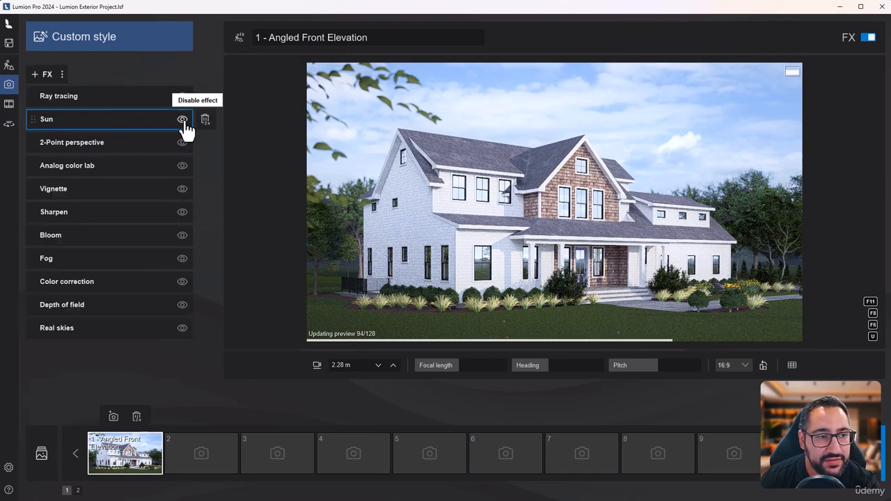
pyautogui.click(182, 119)
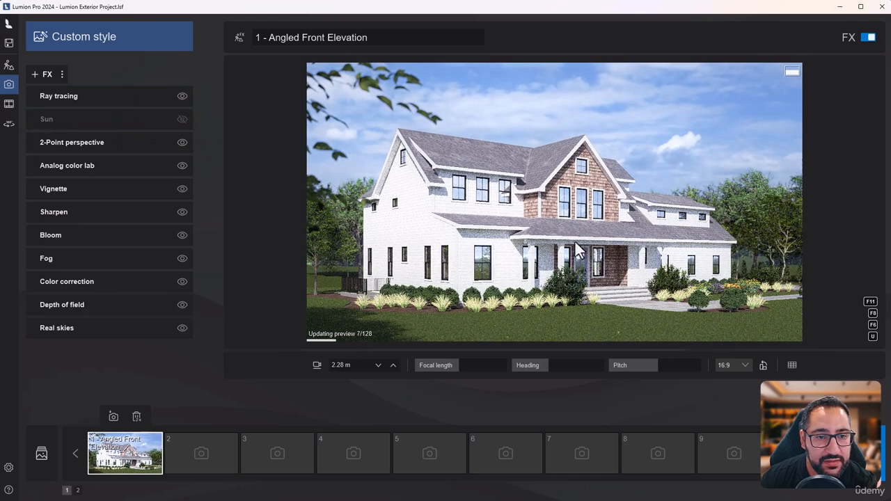
# - Try the Reflection effect on the photo and remove it
pyautogui.click(42, 74)
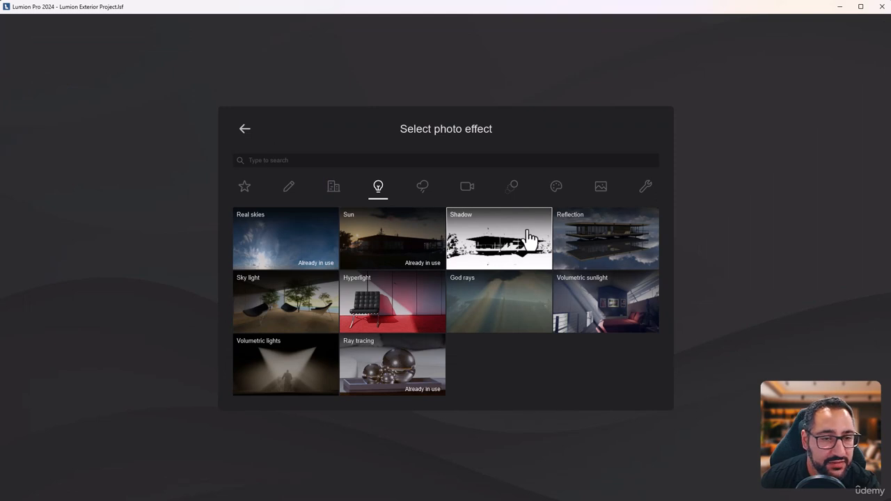
pyautogui.click(645, 249)
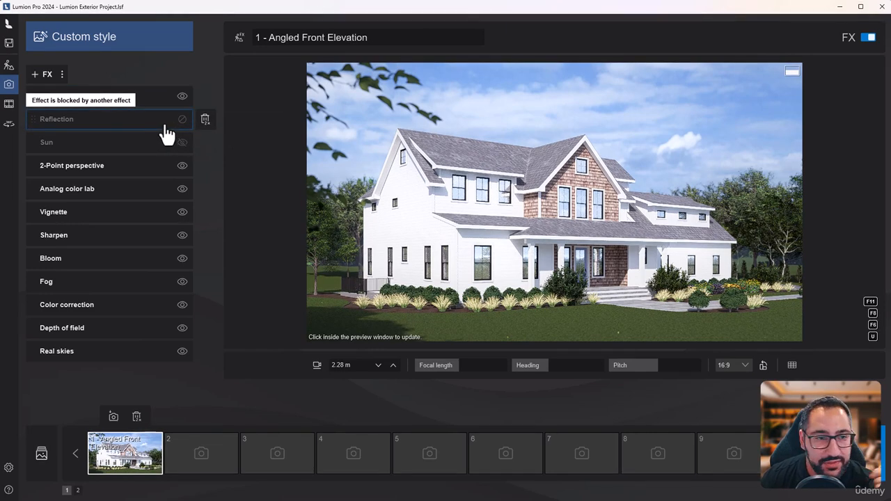
pyautogui.doubleClick(205, 119)
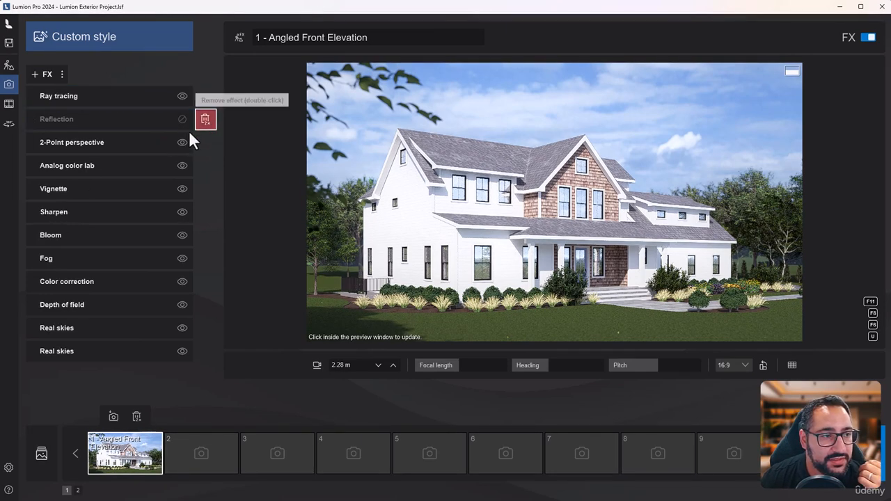
# - Add the Volumetric sunlight effect, set its brightness to 99%, increase its range slightly and refresh the preview
pyautogui.click(43, 76)
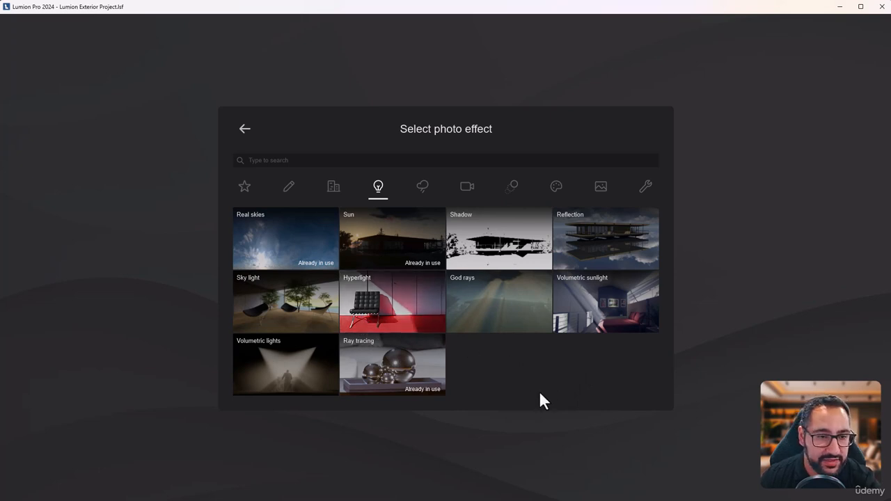
pyautogui.click(594, 329)
pyautogui.moveTo(119, 116); pyautogui.dragTo(191, 117)
pyautogui.click(769, 248)
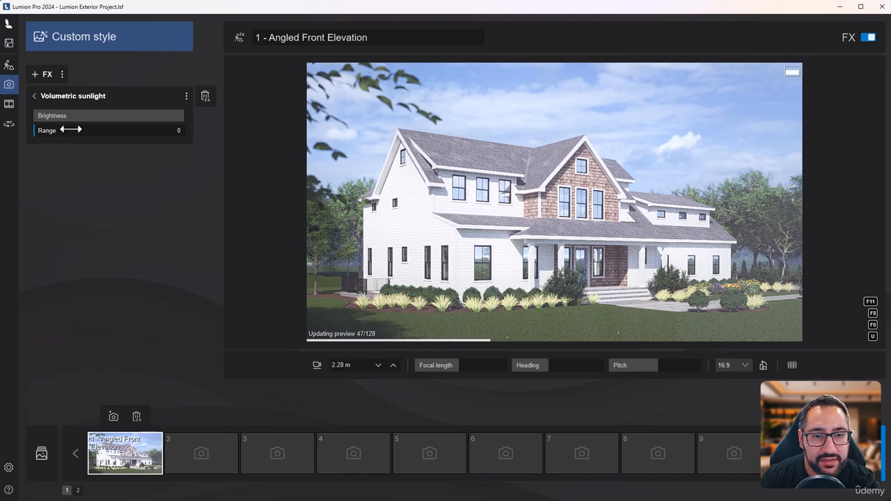
pyautogui.moveTo(70, 130); pyautogui.dragTo(57, 142)
pyautogui.click(659, 227)
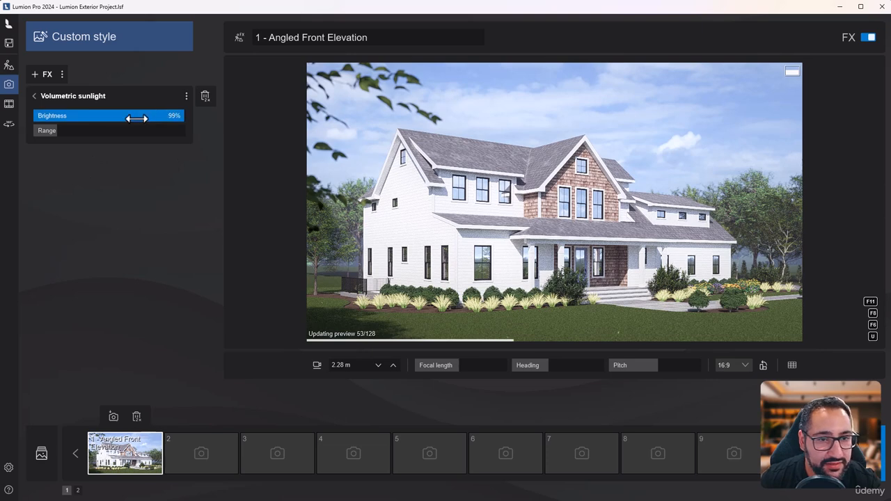
# - Reduce the Volumetric sunlight brightness to 56% and its range to 0, and refresh the preview
pyautogui.moveTo(137, 118); pyautogui.dragTo(119, 119)
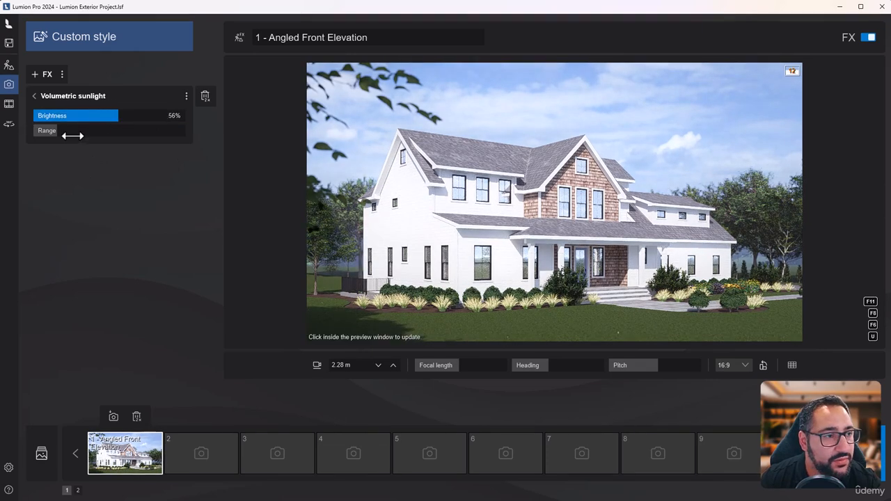
pyautogui.moveTo(72, 136); pyautogui.dragTo(26, 139)
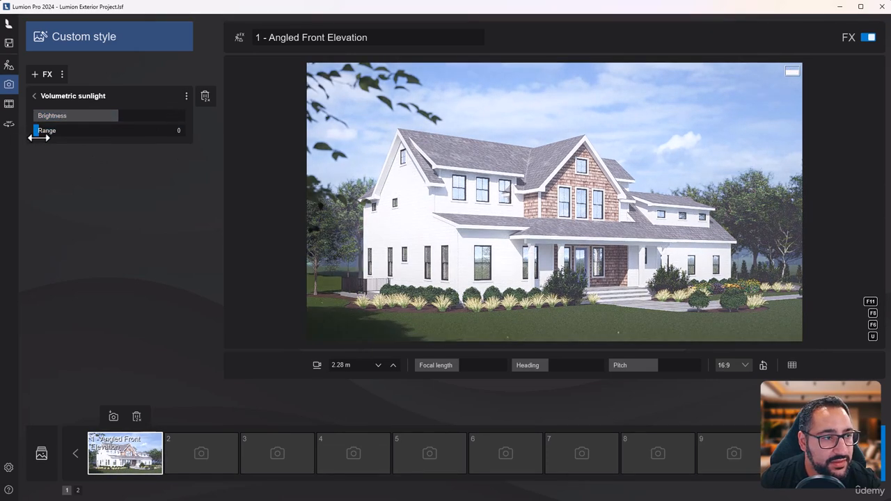
pyautogui.click(653, 174)
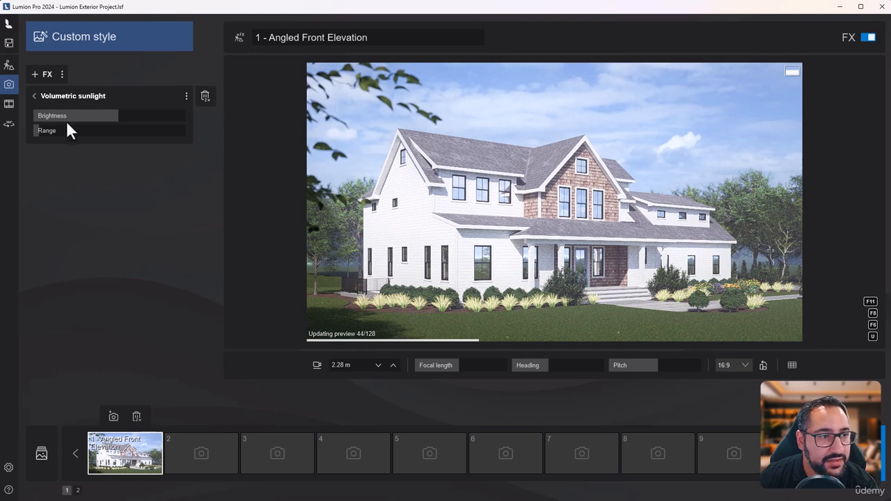
# - Disable the Volumetric sunlight effect and remove it from the photo
pyautogui.click(35, 96)
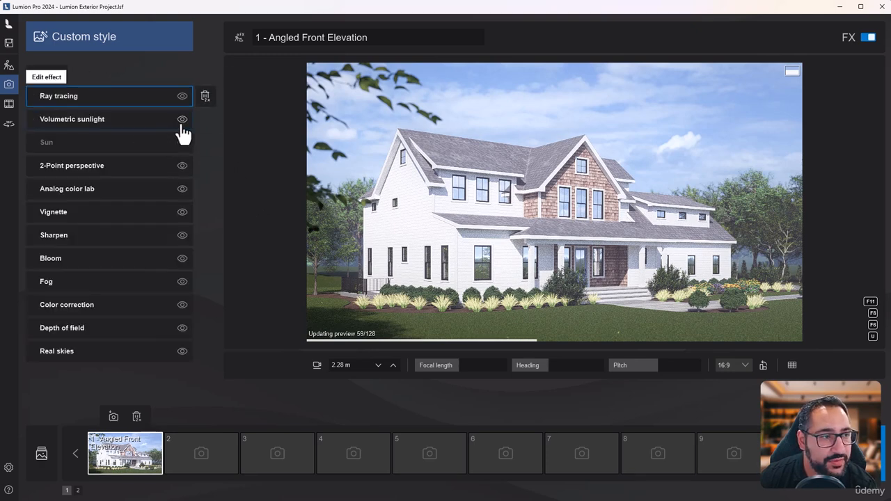
pyautogui.click(183, 120)
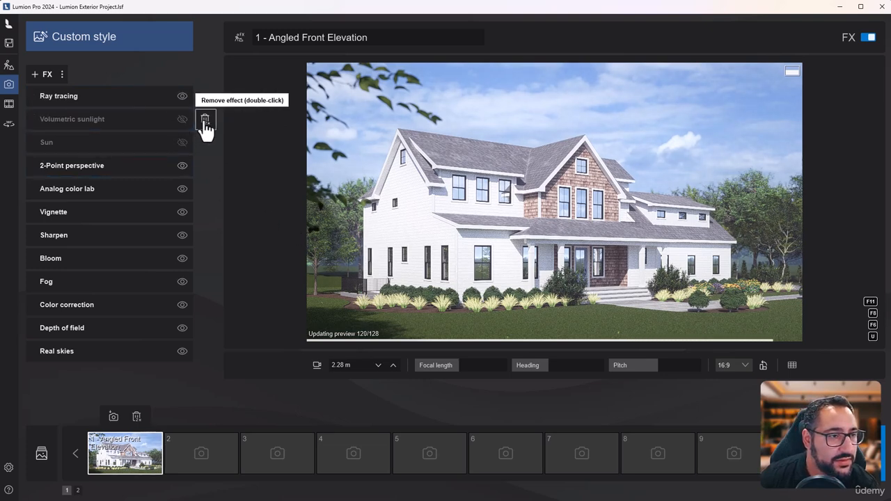
pyautogui.click(206, 121)
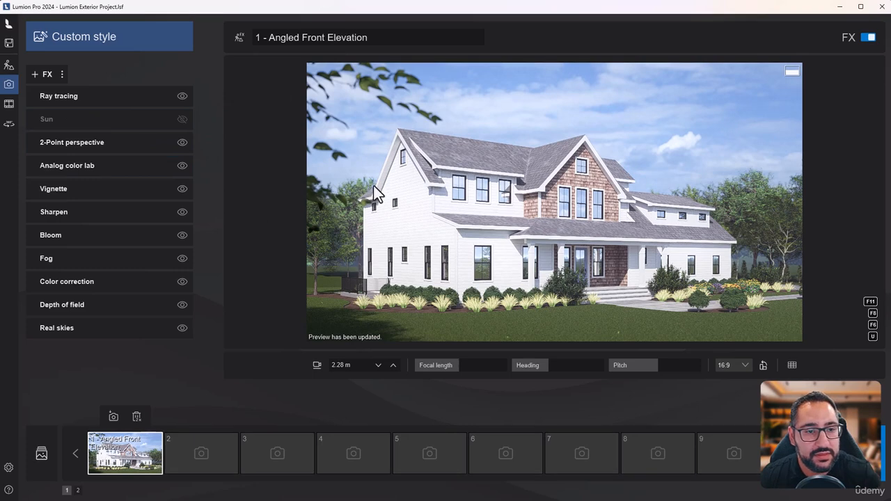
# - Add the Precipitation effect to the photo and try a Rain / Snow value of 13%
pyautogui.click(34, 74)
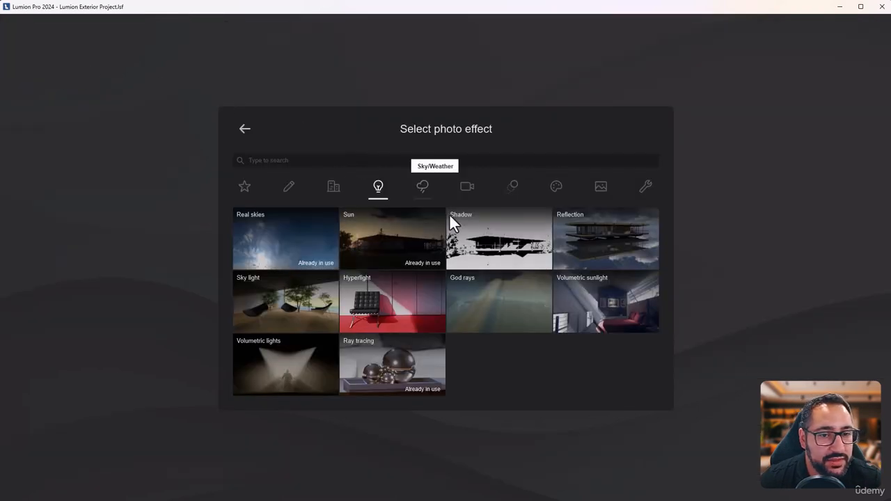
pyautogui.click(423, 187)
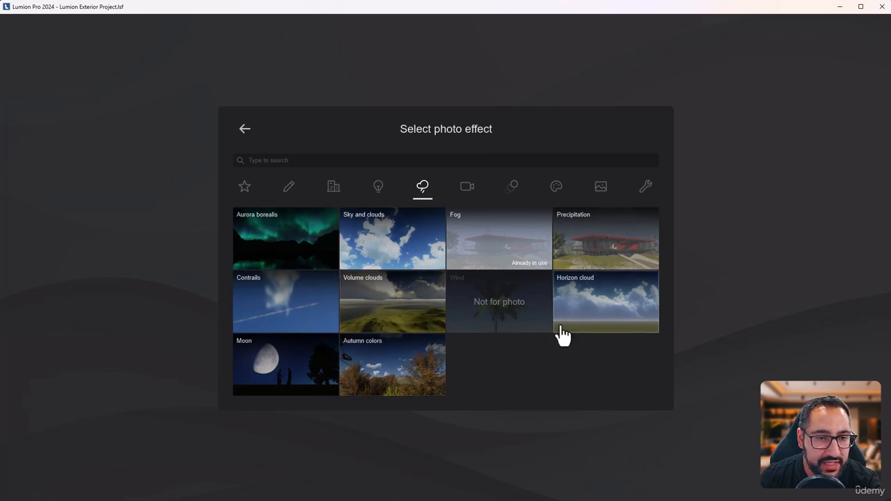
pyautogui.click(597, 268)
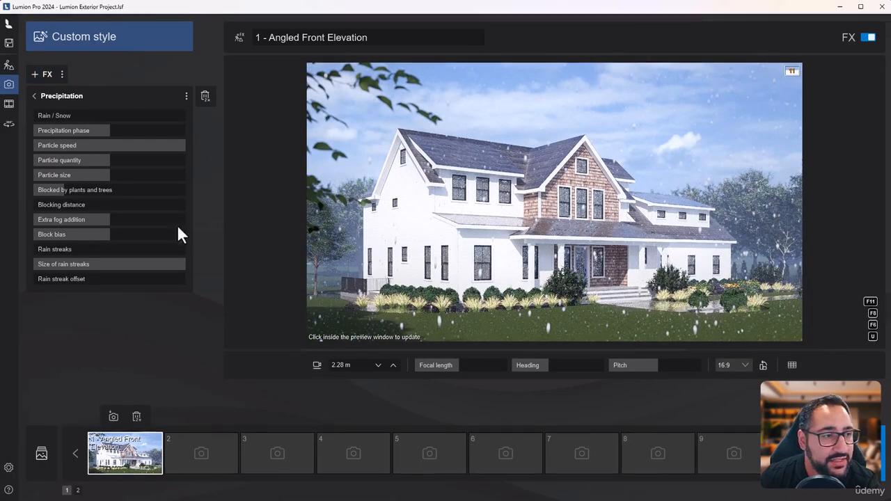
pyautogui.moveTo(40, 115)
pyautogui.mouseDown()
pyautogui.moveTo(209, 114)
pyautogui.moveTo(42, 115)
pyautogui.mouseUp()
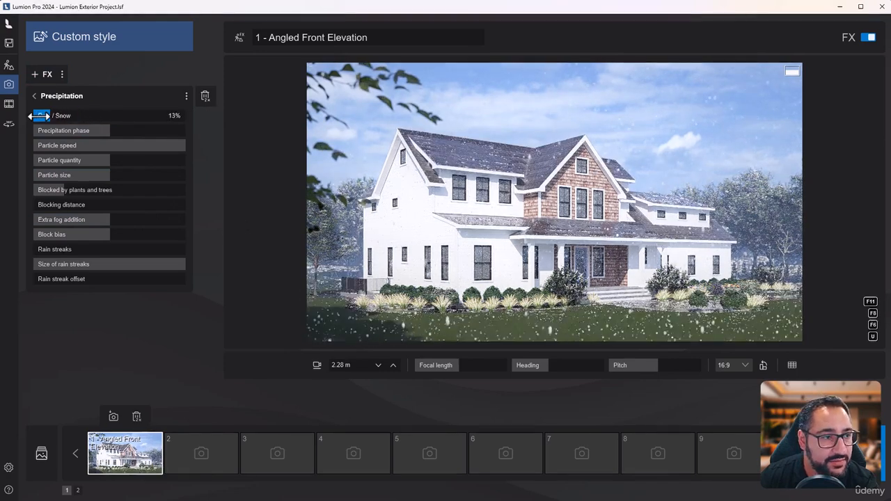
# - Increase the precipitation phase, preview the rain on the house and remove the Precipitation effect
pyautogui.moveTo(111, 130); pyautogui.dragTo(147, 126)
pyautogui.click(666, 262)
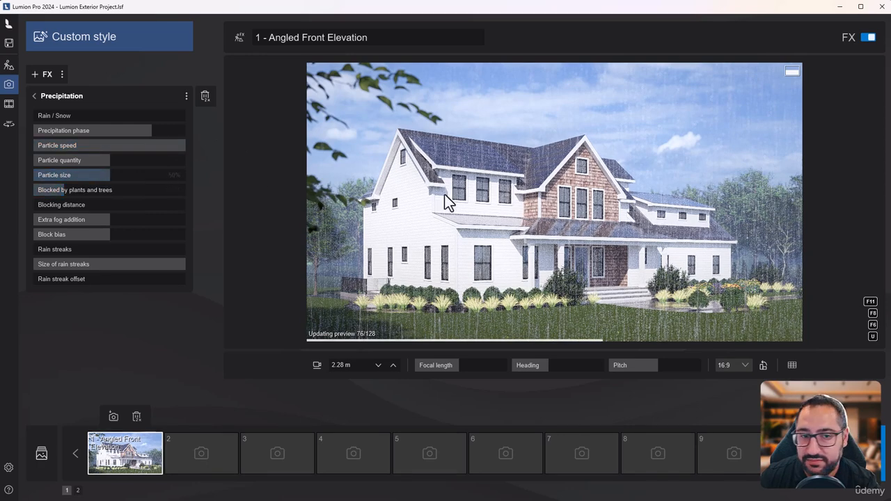
pyautogui.doubleClick(206, 101)
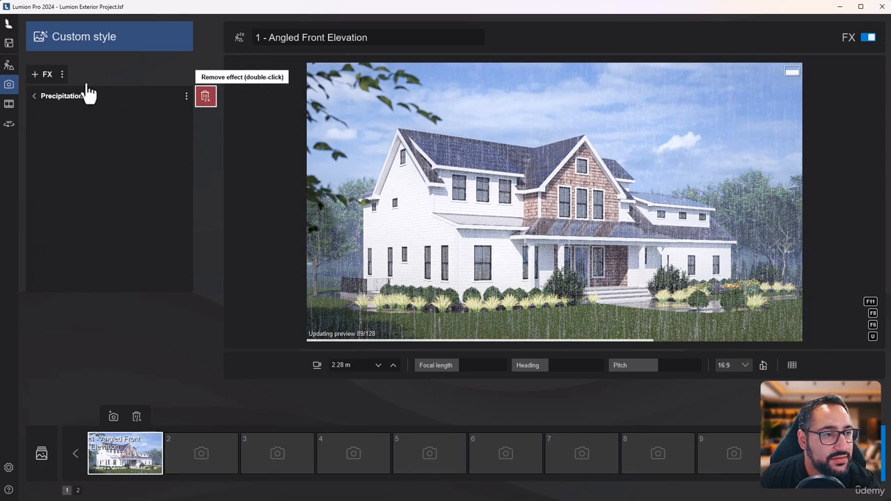
# - Add the Autumn colors effect, target the Vegetation layer, try the Ochre preset and apply the red preset
pyautogui.click(40, 74)
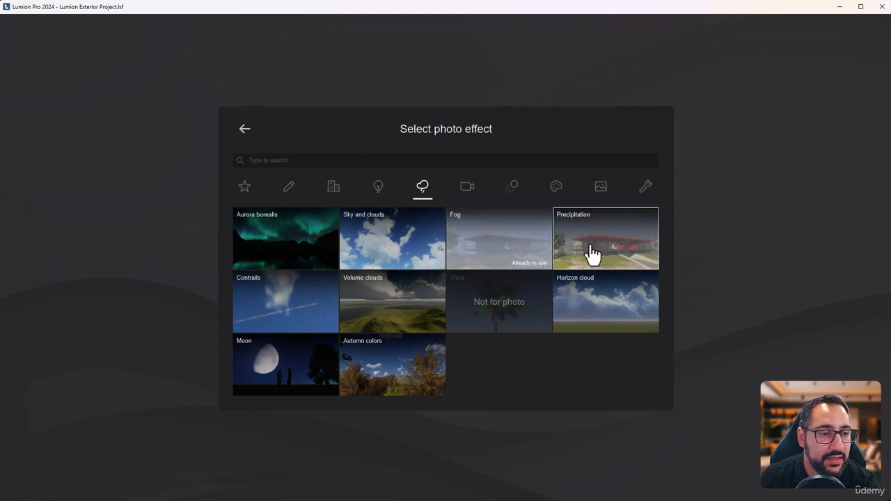
pyautogui.click(409, 371)
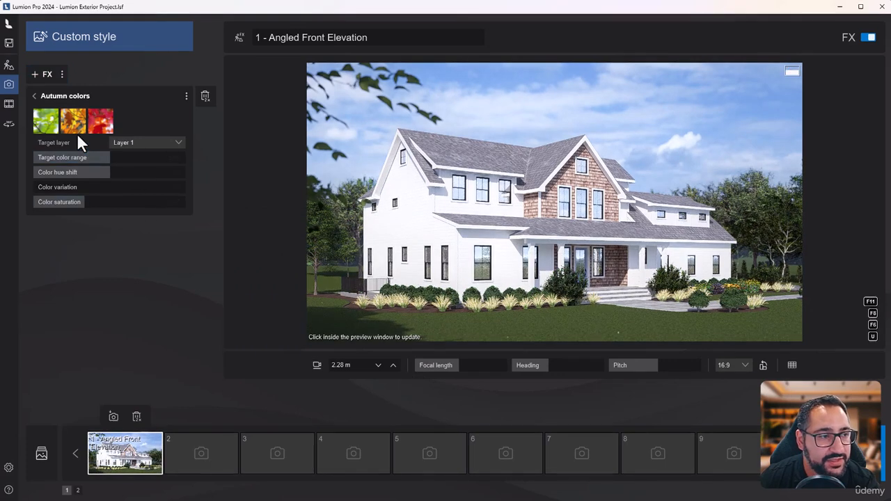
pyautogui.click(129, 146)
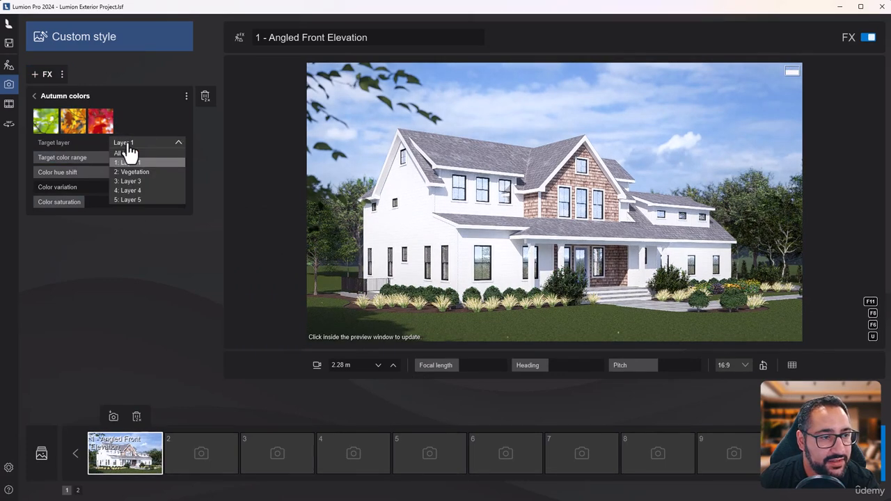
pyautogui.click(150, 174)
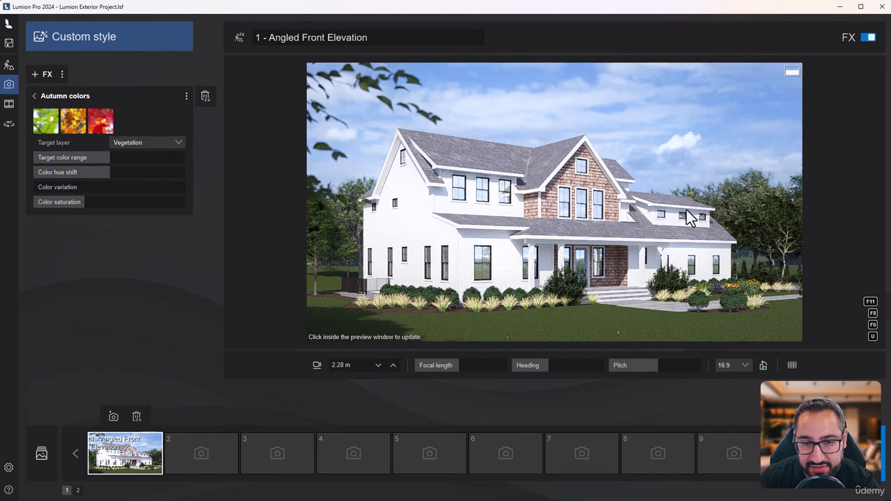
pyautogui.click(73, 125)
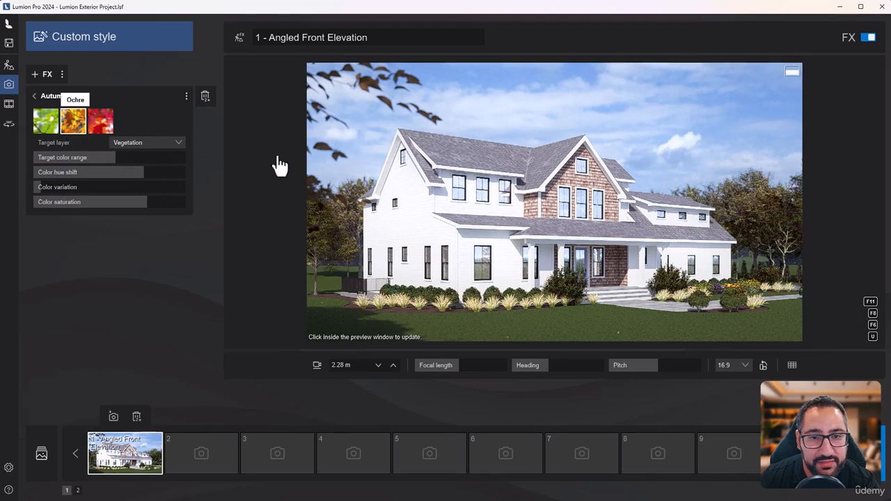
pyautogui.click(99, 123)
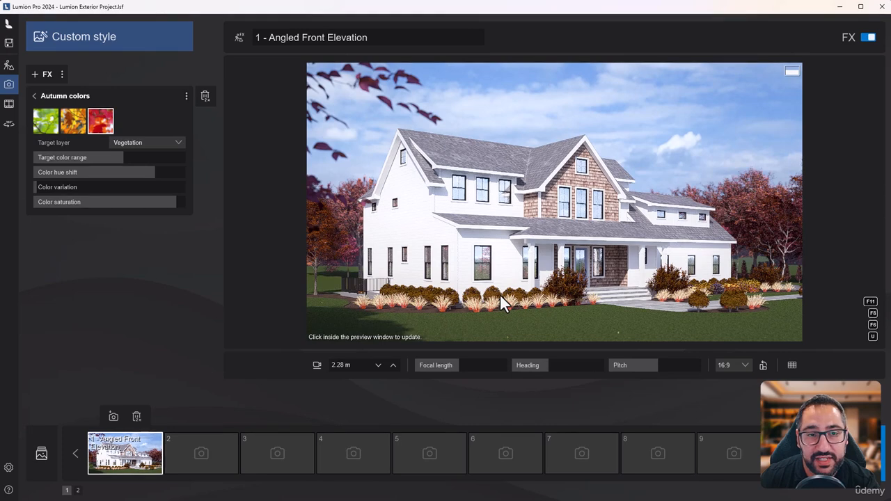
# - Switch the Autumn colors effect to the Ochre preset, set Color variation to 2% and try Color saturation at 300% and a lower level
pyautogui.click(65, 130)
pyautogui.click(767, 227)
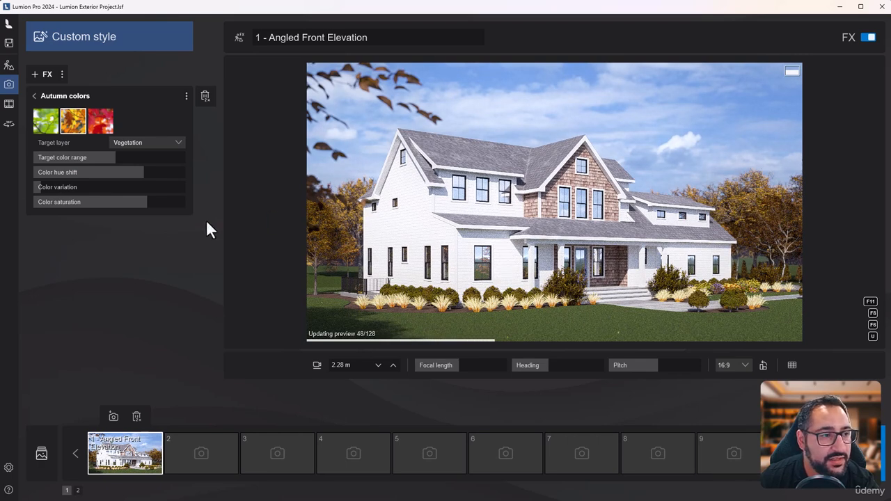
pyautogui.moveTo(39, 192); pyautogui.dragTo(28, 192)
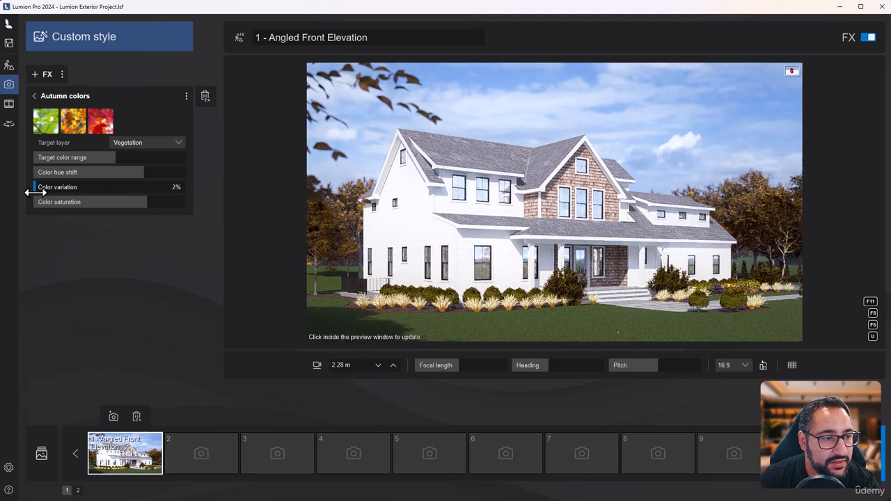
pyautogui.moveTo(83, 202); pyautogui.dragTo(349, 204)
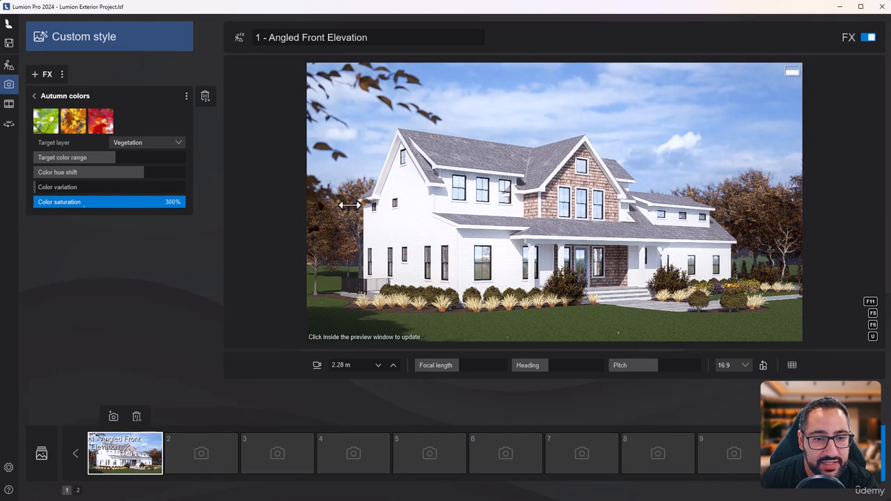
pyautogui.moveTo(11, 230); pyautogui.dragTo(80, 213)
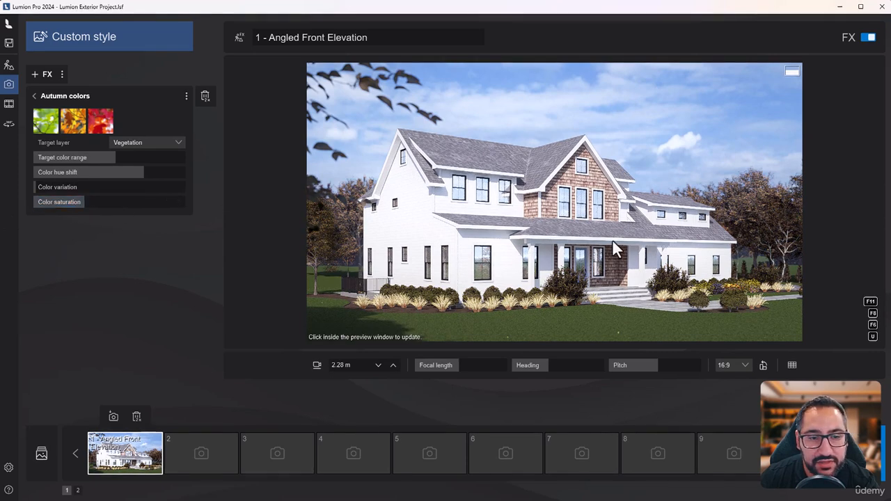
pyautogui.click(555, 252)
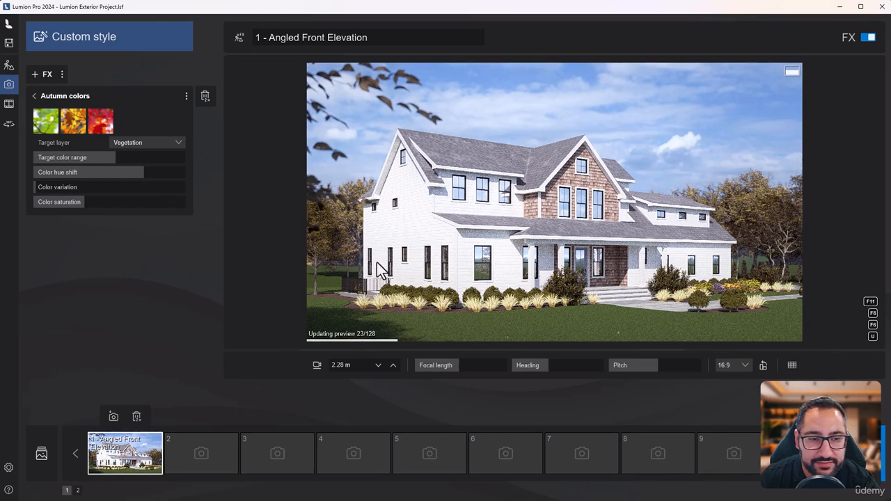
# - Try the green preset of the Autumn colors effect and remove the effect from the photo
pyautogui.click(45, 121)
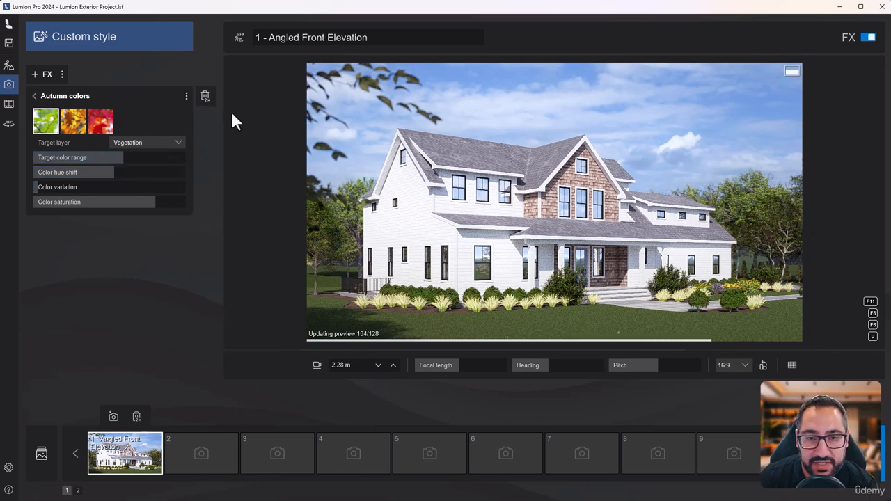
pyautogui.doubleClick(206, 97)
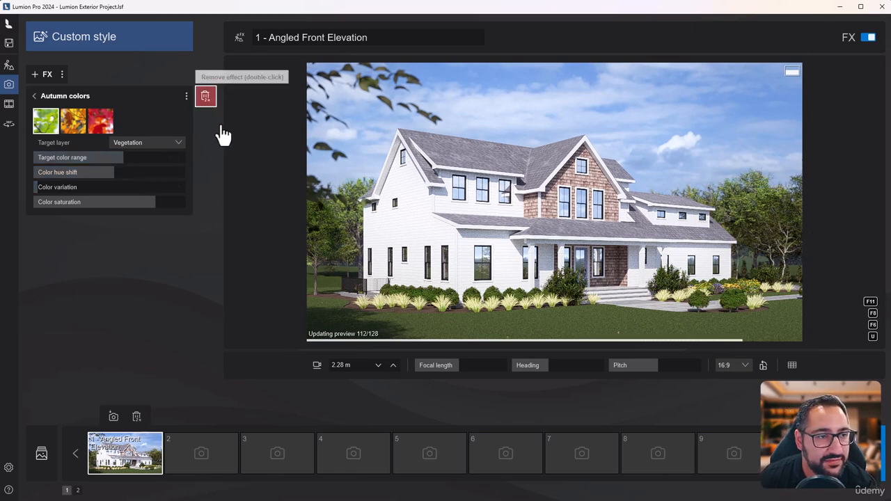
# - Add the Chromatic aberrations camera effect to the photo and set its Dispersion to 3%
pyautogui.click(42, 75)
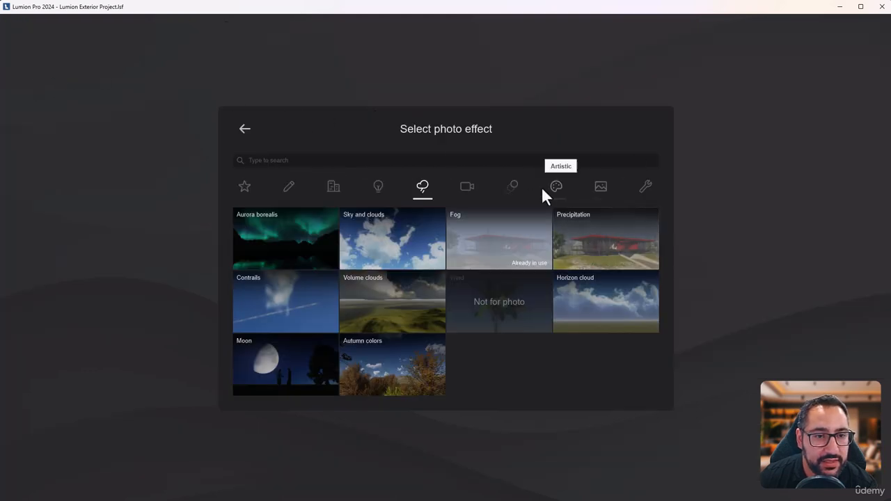
pyautogui.click(466, 188)
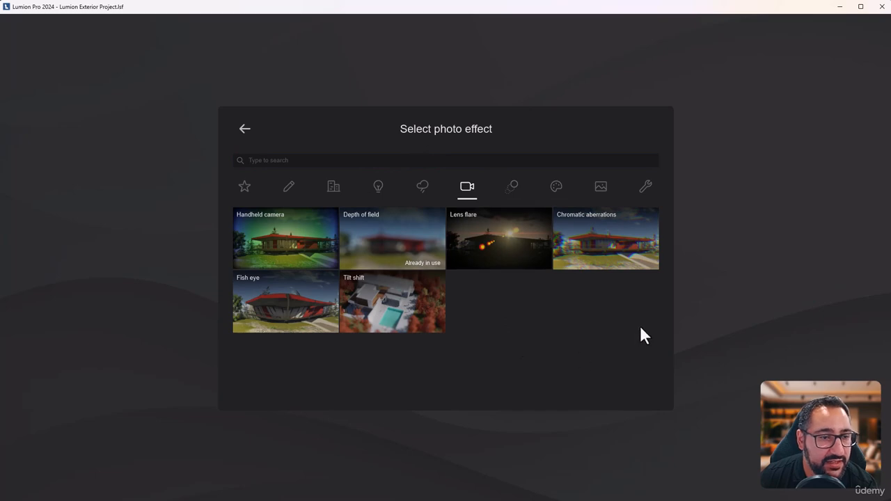
pyautogui.click(556, 265)
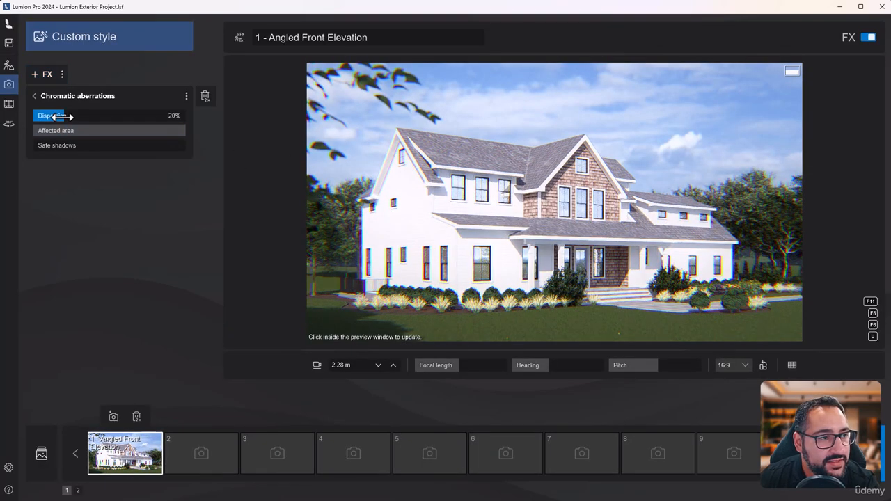
pyautogui.moveTo(63, 116); pyautogui.dragTo(37, 130)
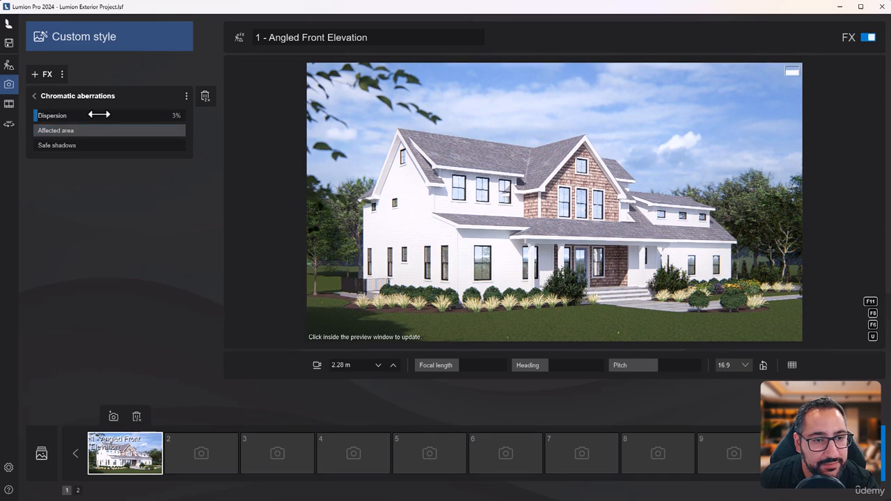
pyautogui.click(45, 103)
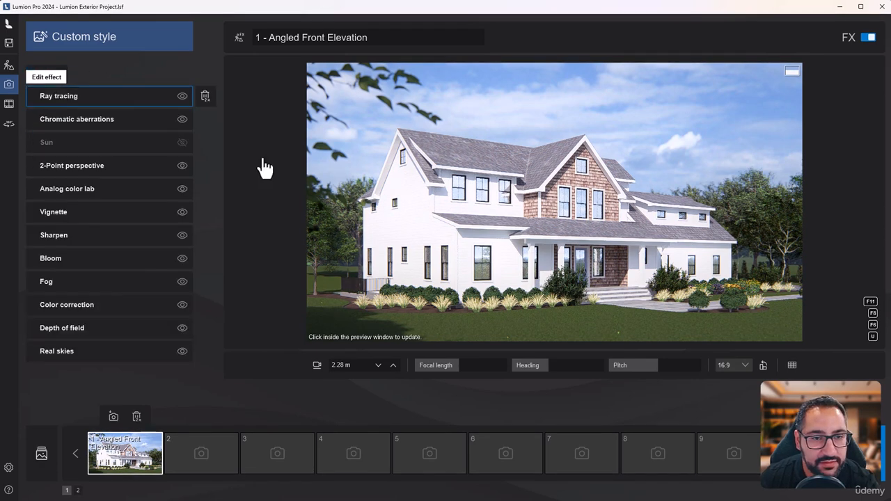
# - Browse the remaining effect categories, try the Layer visibility effect by toggling layer 2 off and on, and remove that effect
pyautogui.click(39, 74)
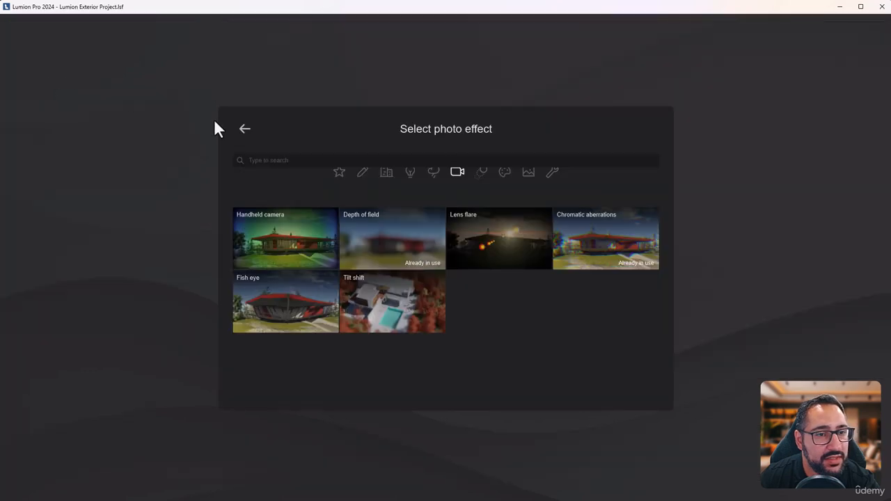
pyautogui.click(513, 187)
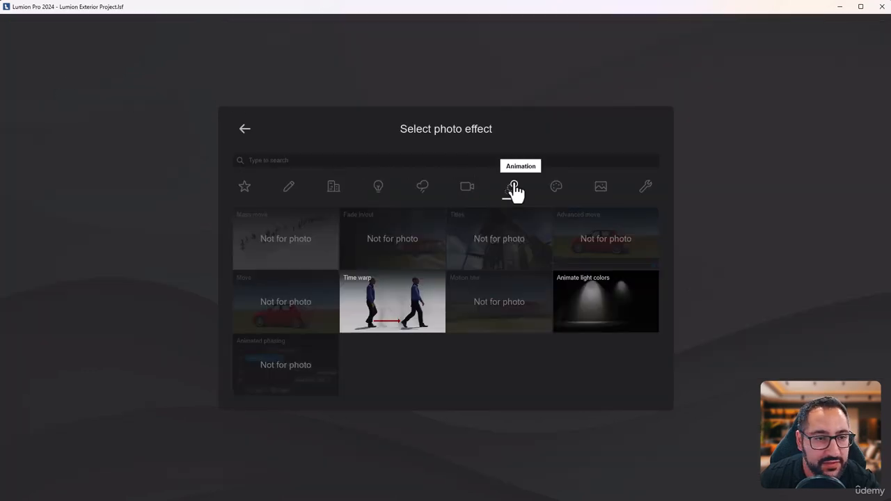
pyautogui.click(556, 188)
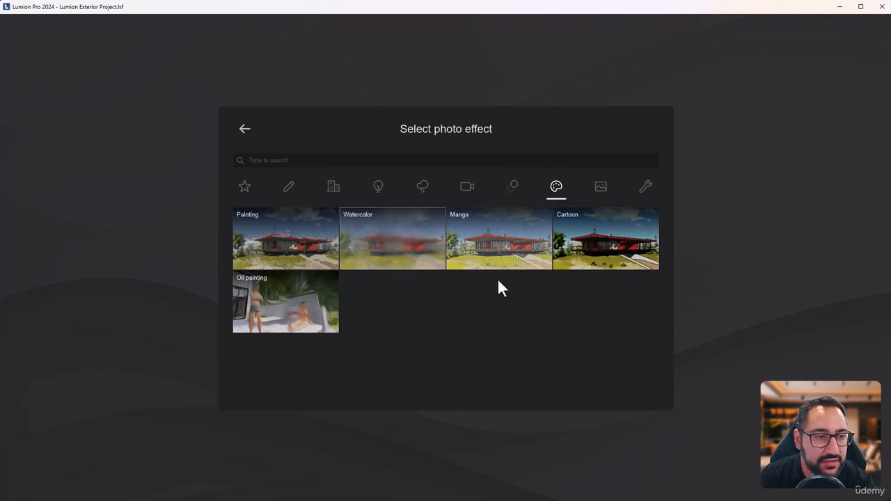
pyautogui.click(608, 200)
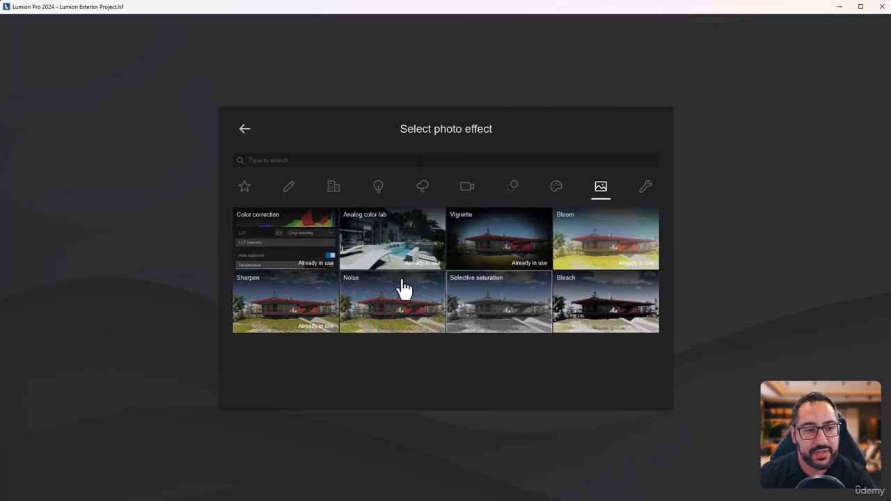
pyautogui.click(647, 193)
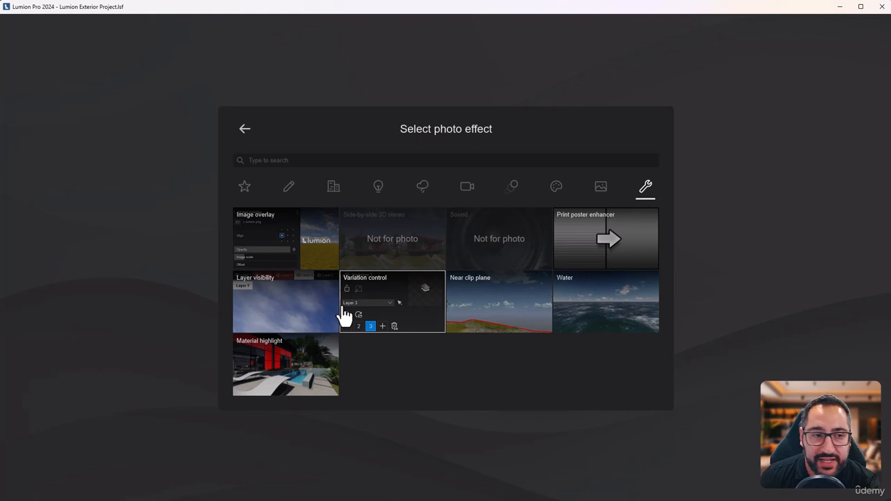
pyautogui.click(298, 305)
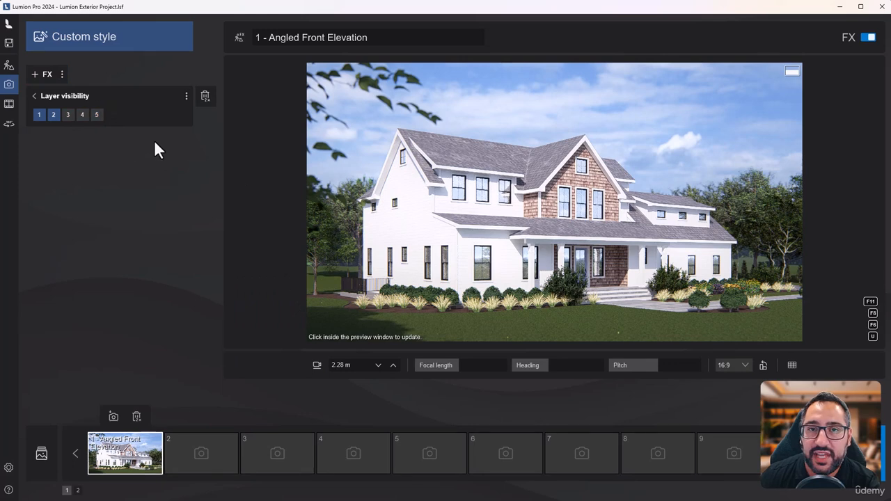
pyautogui.click(54, 115)
pyautogui.click(54, 115)
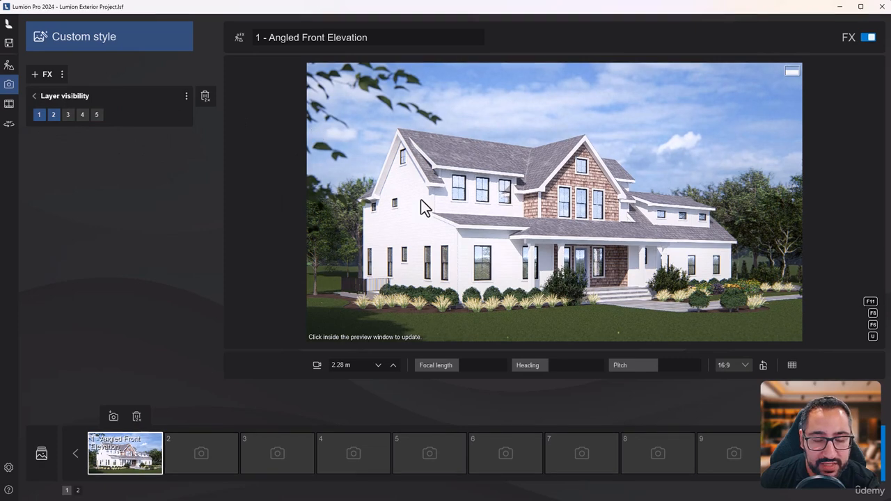
pyautogui.doubleClick(206, 96)
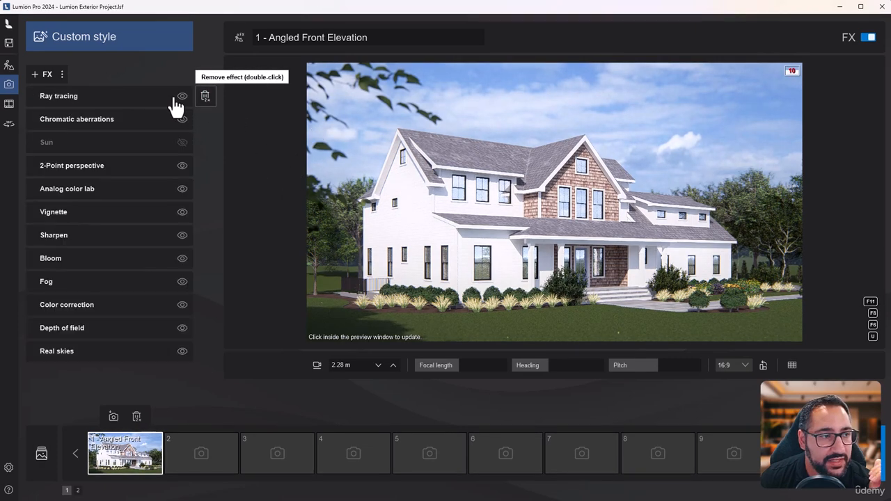
# - Add the Variation control effect and select the imported house model in Build mode to examine its variation options
pyautogui.click(43, 75)
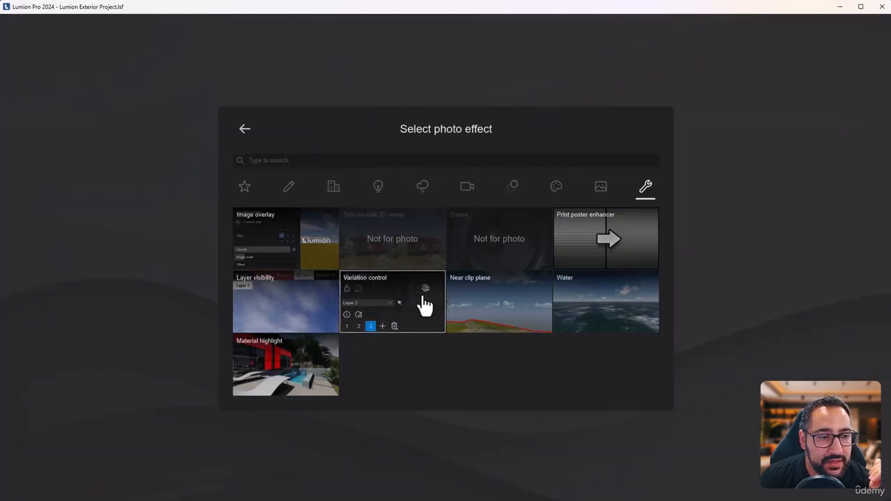
pyautogui.click(428, 314)
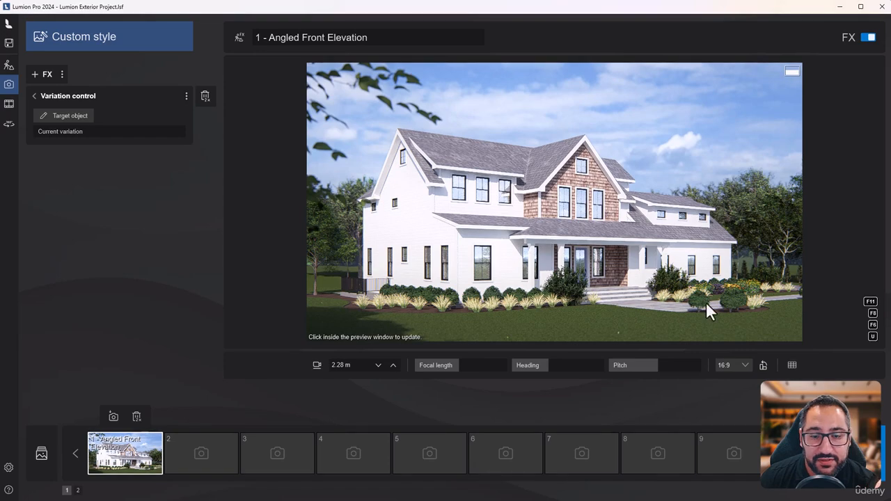
pyautogui.click(9, 65)
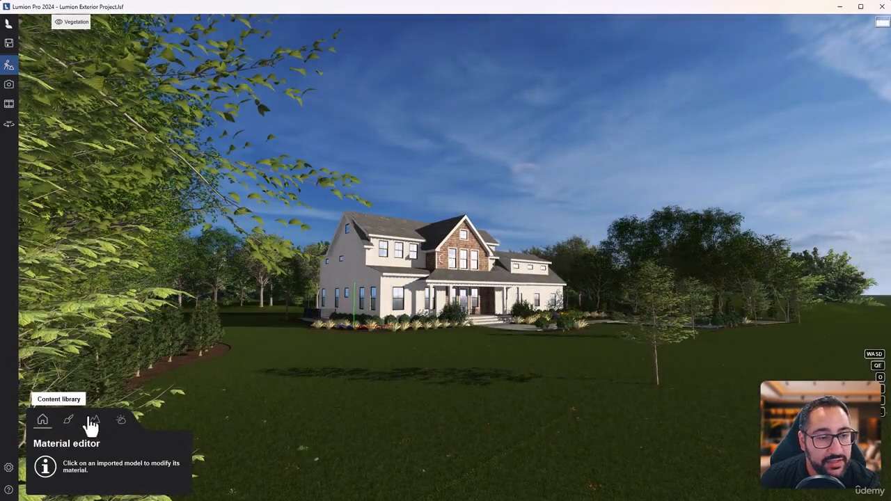
pyautogui.click(43, 419)
pyautogui.press('q')
pyautogui.moveTo(501, 299); pyautogui.dragTo(488, 348, button='right')
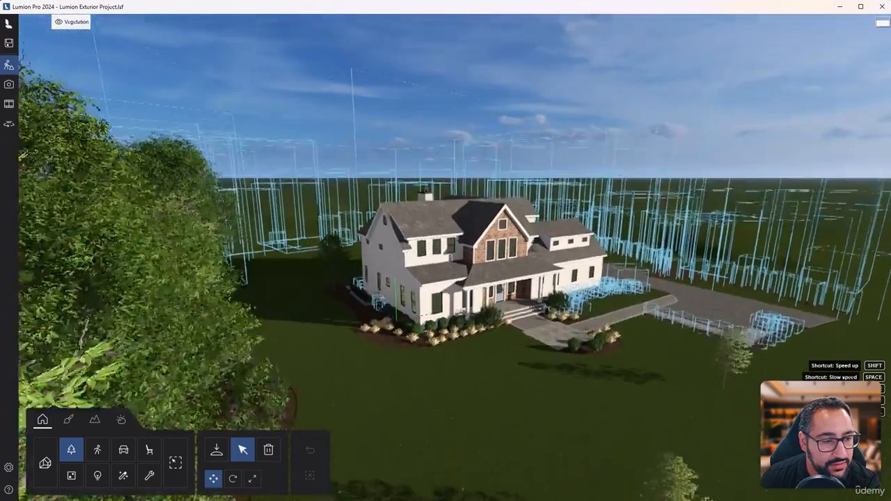
pyautogui.click(45, 463)
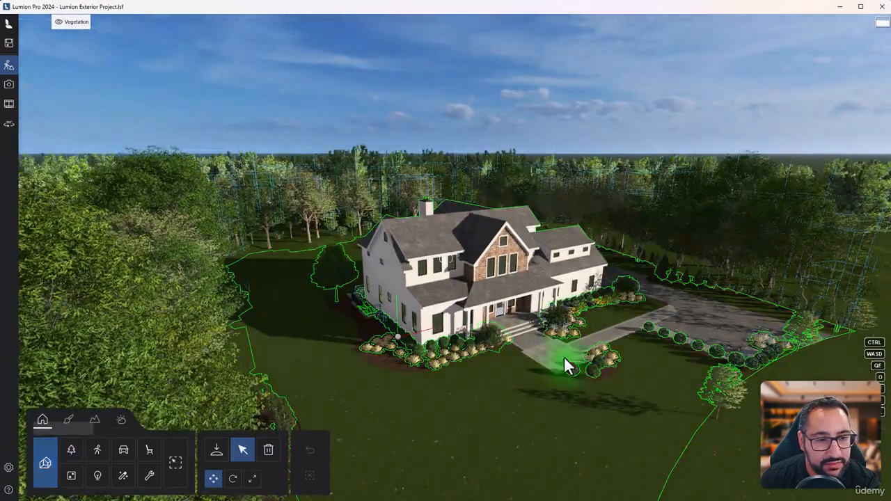
pyautogui.click(533, 340)
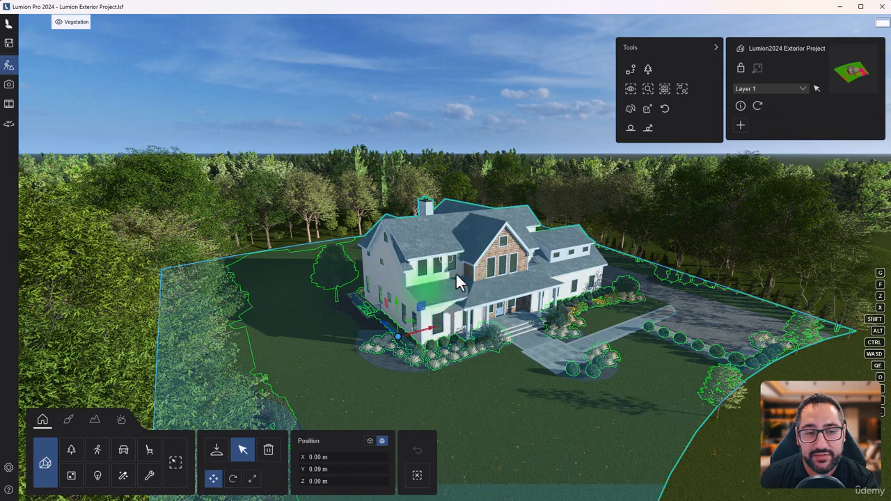
pyautogui.scroll(4, 426, 279)
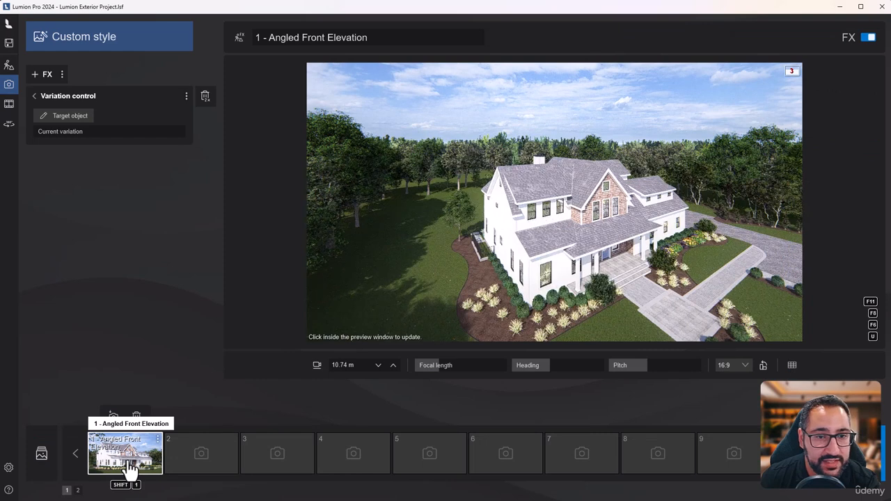
# - Restore the Angled Front Elevation camera view, check the Variation control target and current variation settings, and remove the effect
pyautogui.click(130, 470)
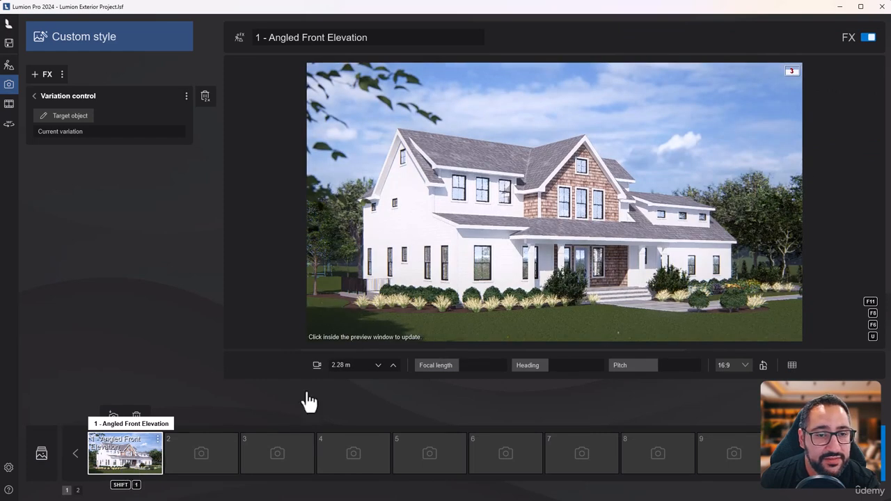
pyautogui.click(70, 117)
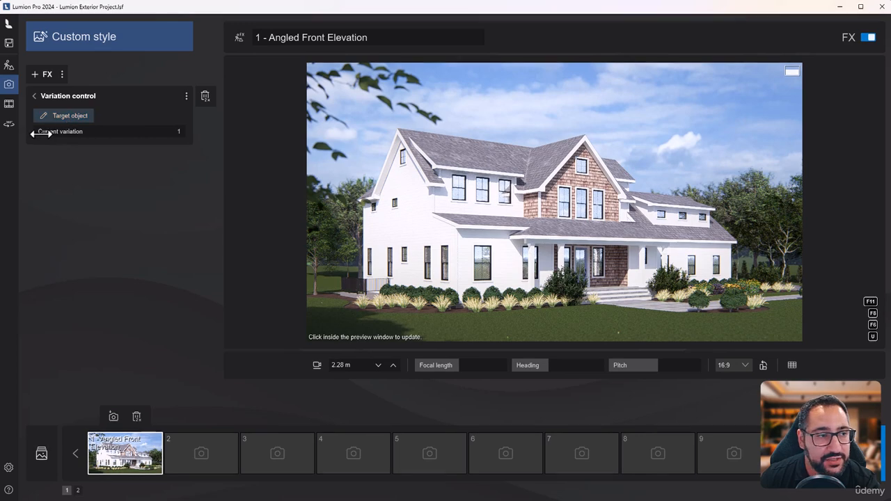
pyautogui.click(53, 99)
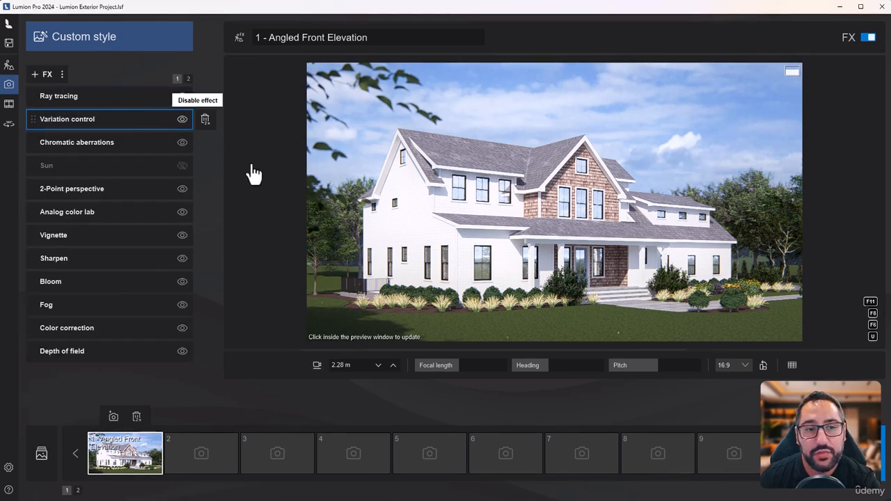
pyautogui.doubleClick(207, 120)
# - Add the Near clip plane effect to the photo and try a near clip plane distance of 10 m
pyautogui.click(42, 73)
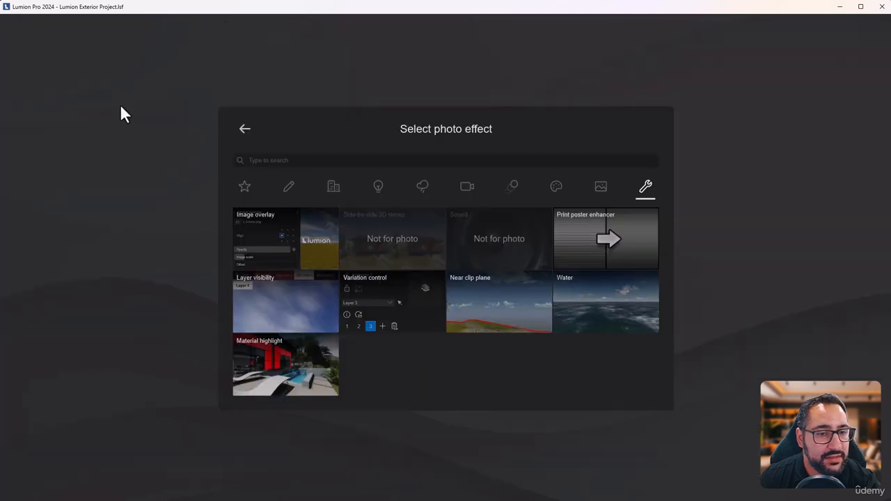
pyautogui.click(486, 275)
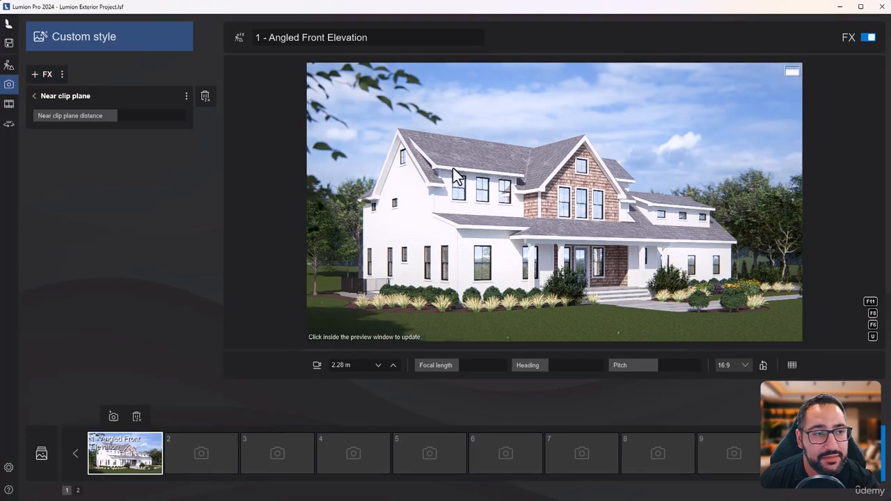
pyautogui.moveTo(132, 118); pyautogui.dragTo(197, 118)
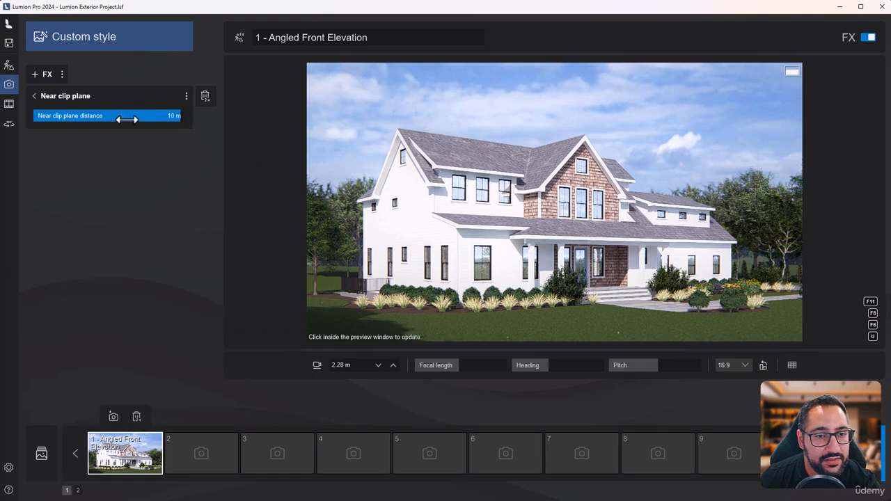
pyautogui.moveTo(119, 118); pyautogui.dragTo(137, 118)
# - Test clipping from a shifted camera, reduce the near clip plane distance to its minimum, and restore and refresh the saved view
pyautogui.moveTo(550, 209); pyautogui.dragTo(348, 202, button='right')
pyautogui.moveTo(139, 117); pyautogui.dragTo(28, 122)
pyautogui.hotkey('shift', '1')
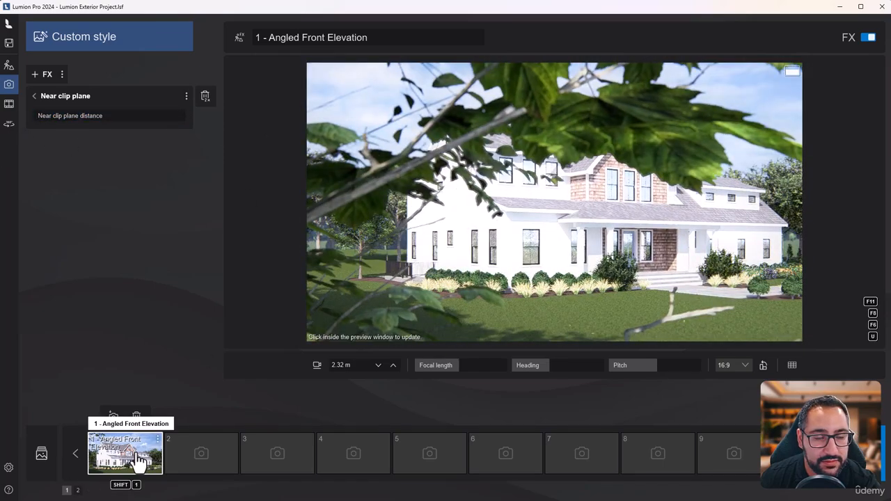
pyautogui.click(544, 277)
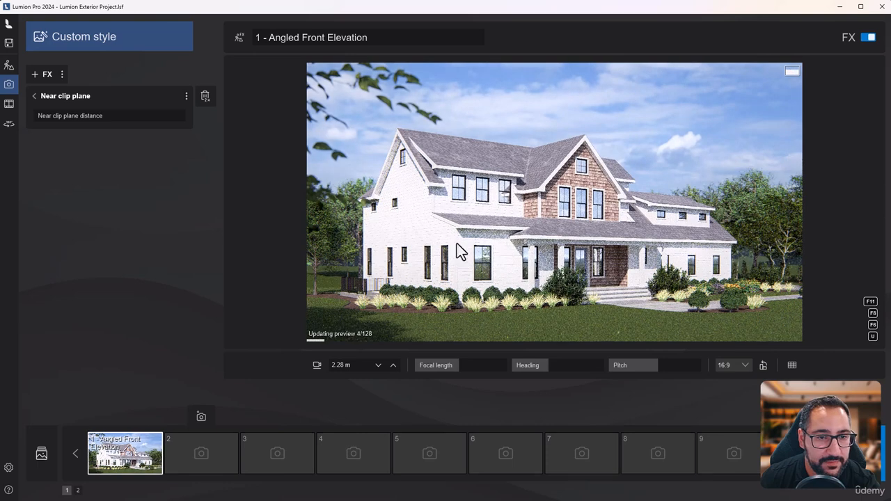
pyautogui.click(35, 96)
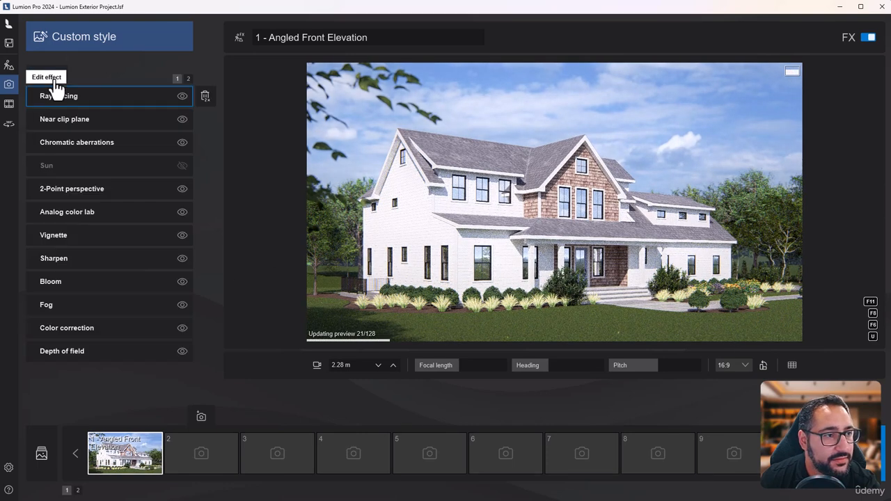
# - Review the Print poster enhancer among the utility effects and open the settings of the photo's Fog effect
pyautogui.click(41, 74)
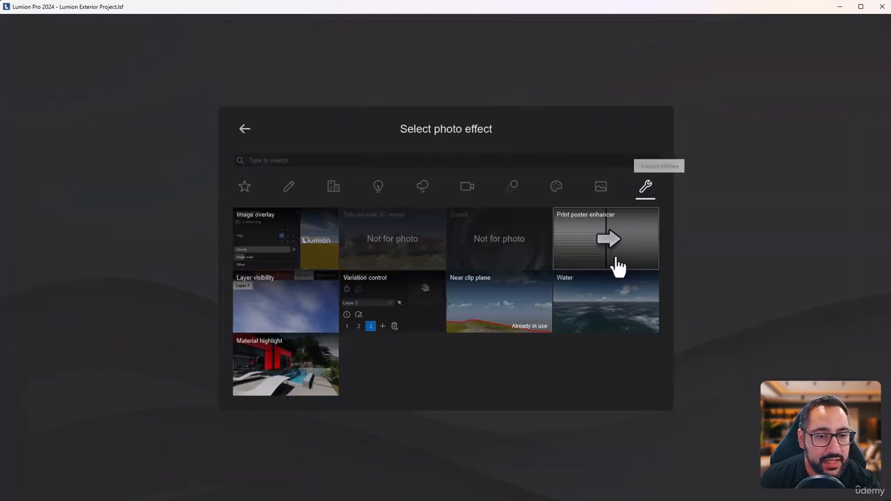
pyautogui.click(245, 129)
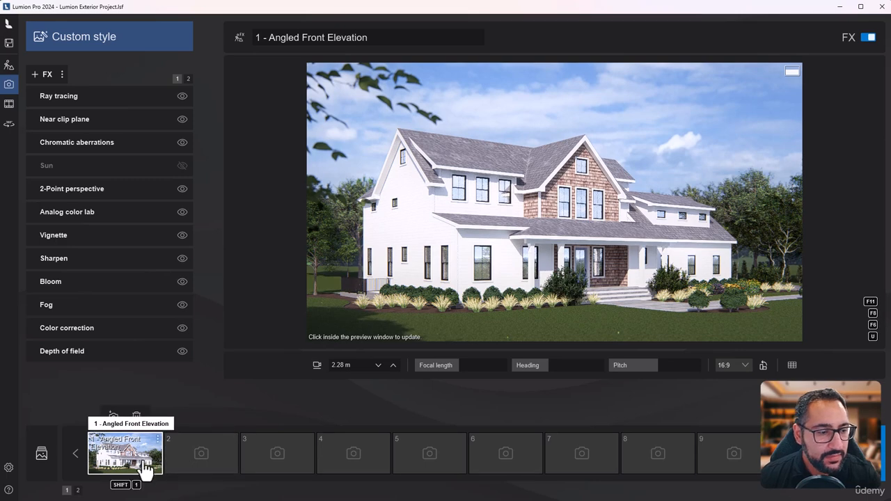
pyautogui.click(130, 307)
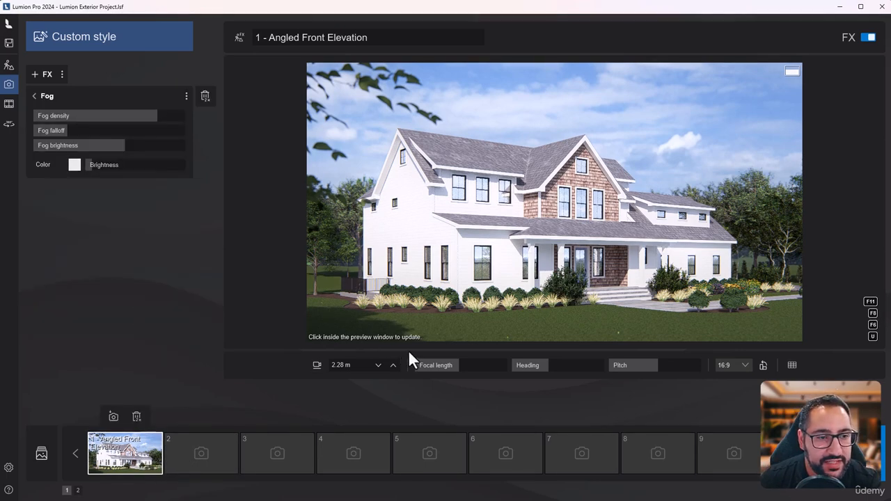